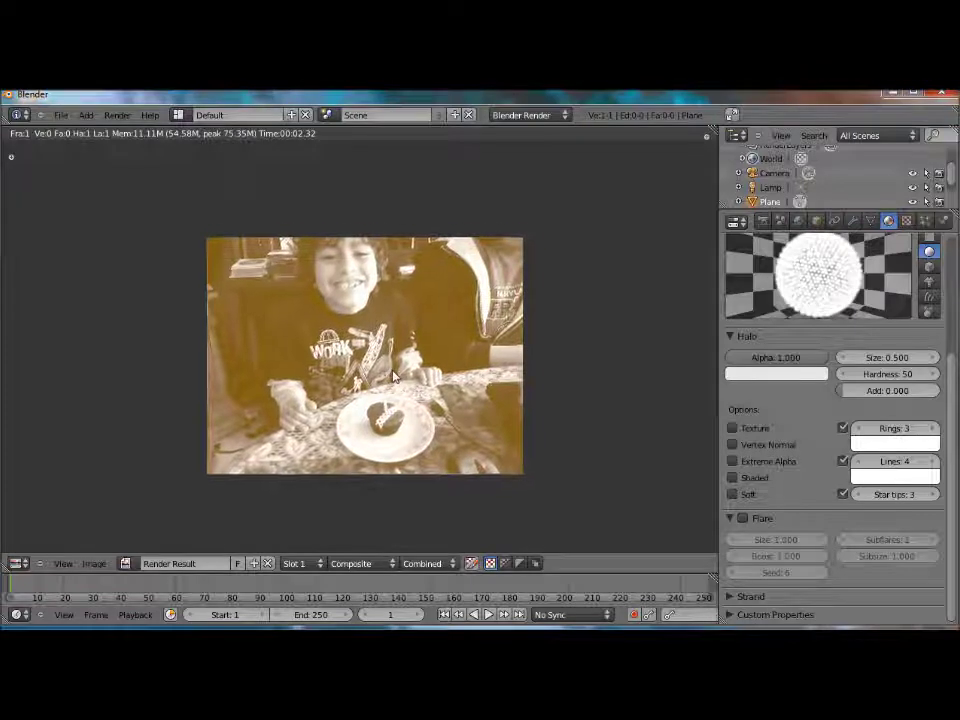
pyautogui.scroll(1, 415, 388)
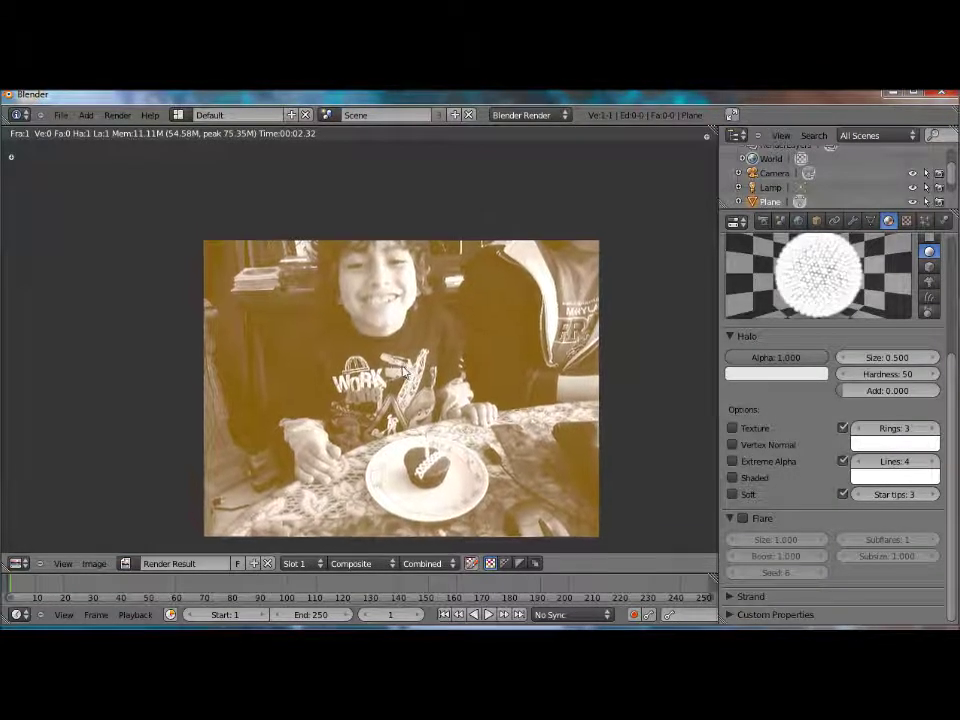
pyautogui.scroll(3, 390, 360)
pyautogui.scroll(-3, 343, 280)
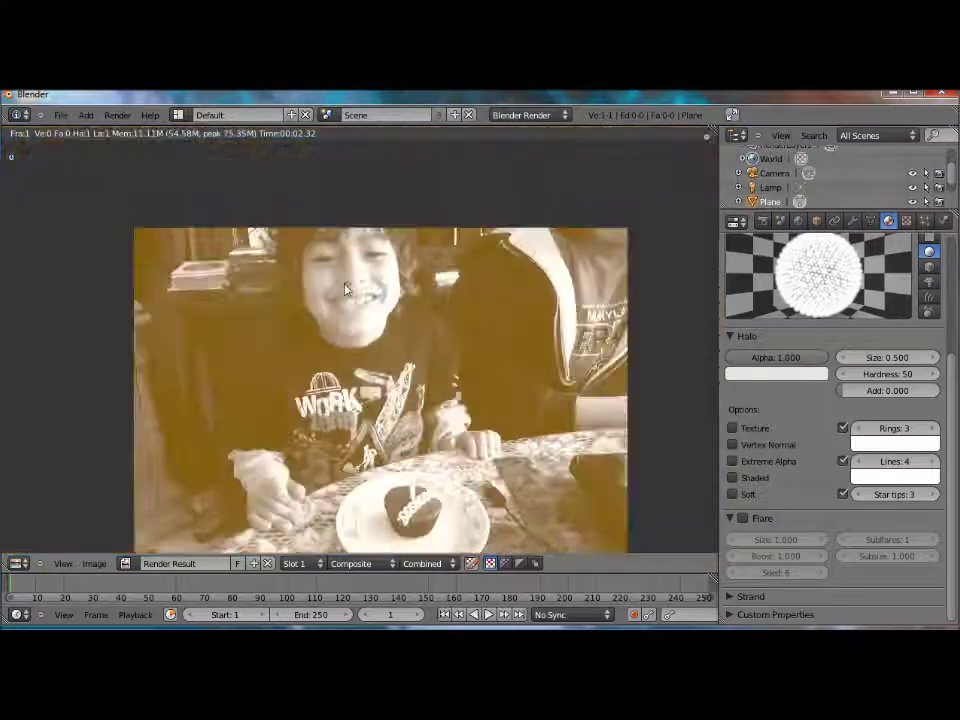
pyautogui.scroll(3, 373, 365)
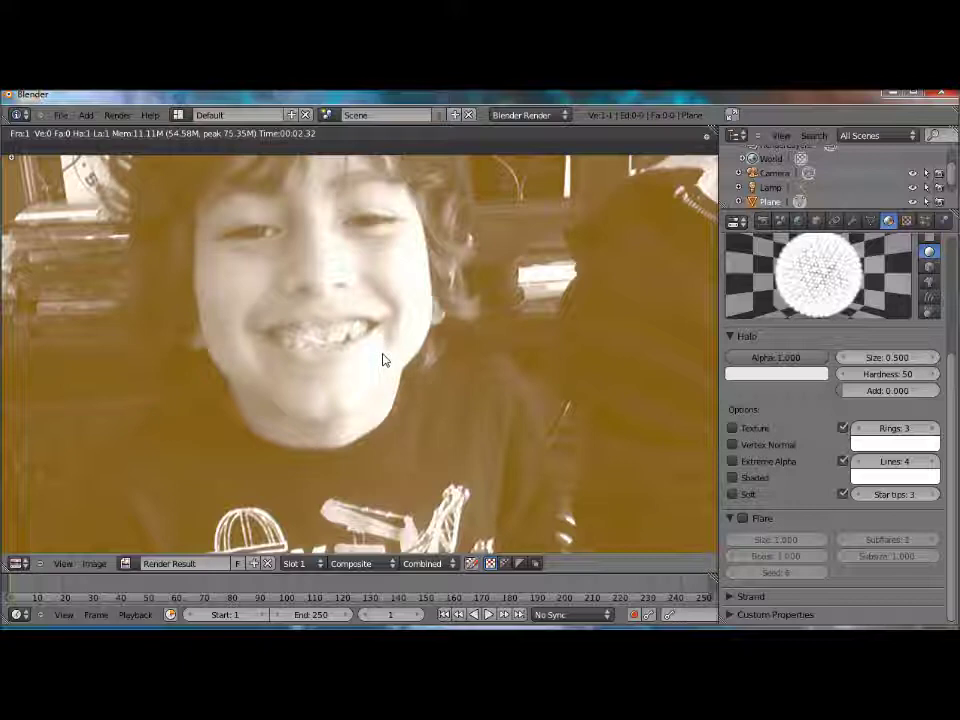
pyautogui.scroll(-2, 383, 360)
pyautogui.scroll(-1, 383, 360)
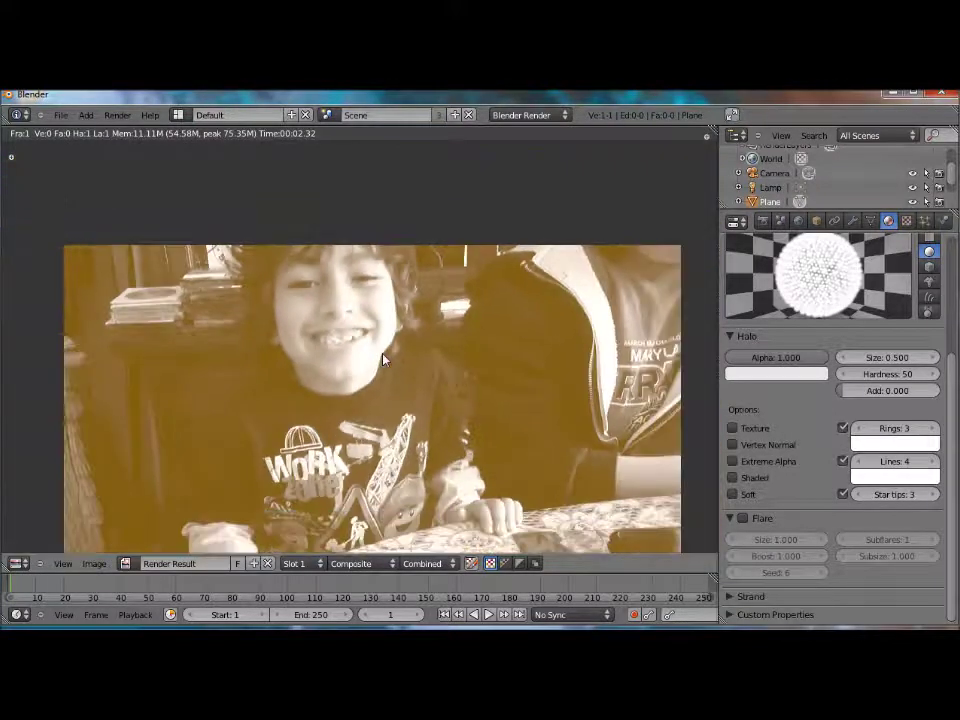
pyautogui.scroll(-1, 390, 330)
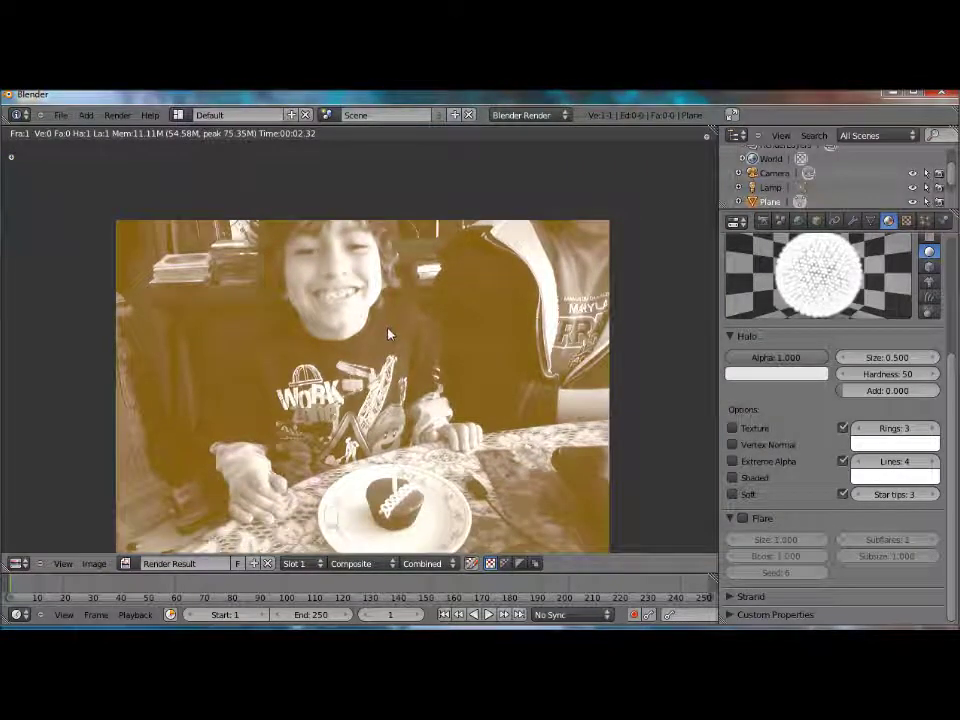
# Start a new scene and delete the default cube.
pyautogui.moveTo(390, 330); pyautogui.dragTo(384, 272, button='middle')
pyautogui.scroll(-1, 383, 272)
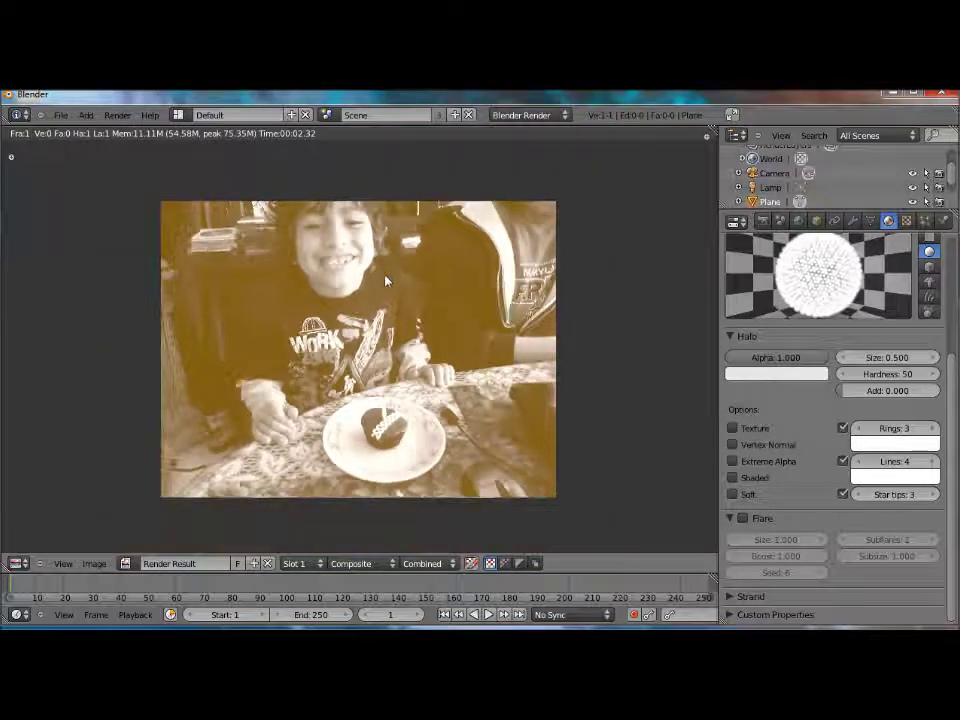
pyautogui.scroll(1, 385, 278)
pyautogui.scroll(1, 388, 288)
pyautogui.scroll(-1, 389, 289)
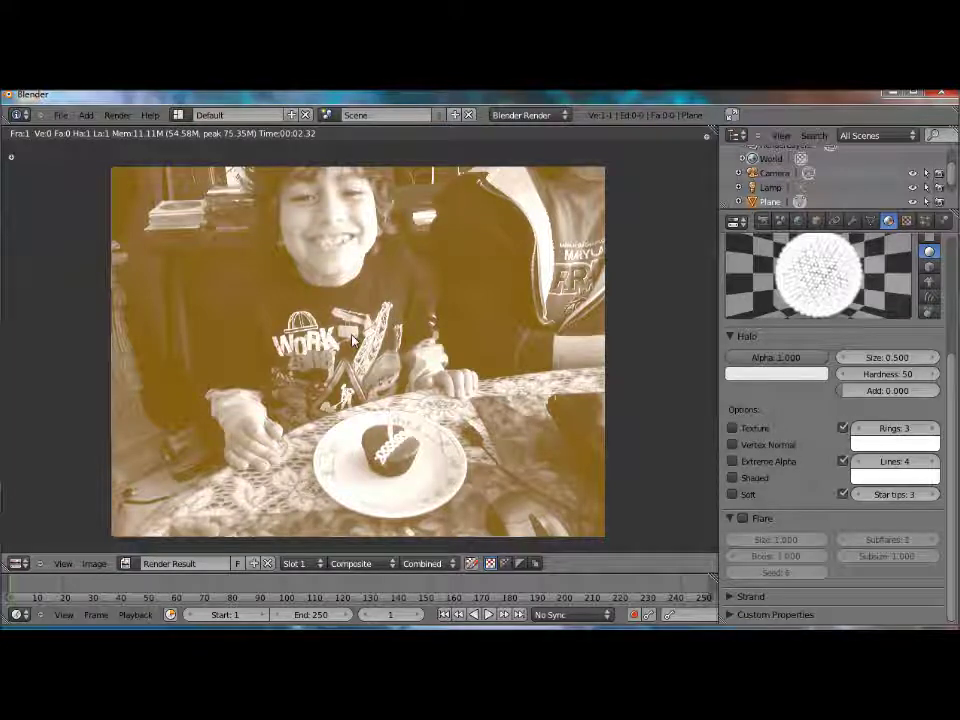
pyautogui.click(61, 115)
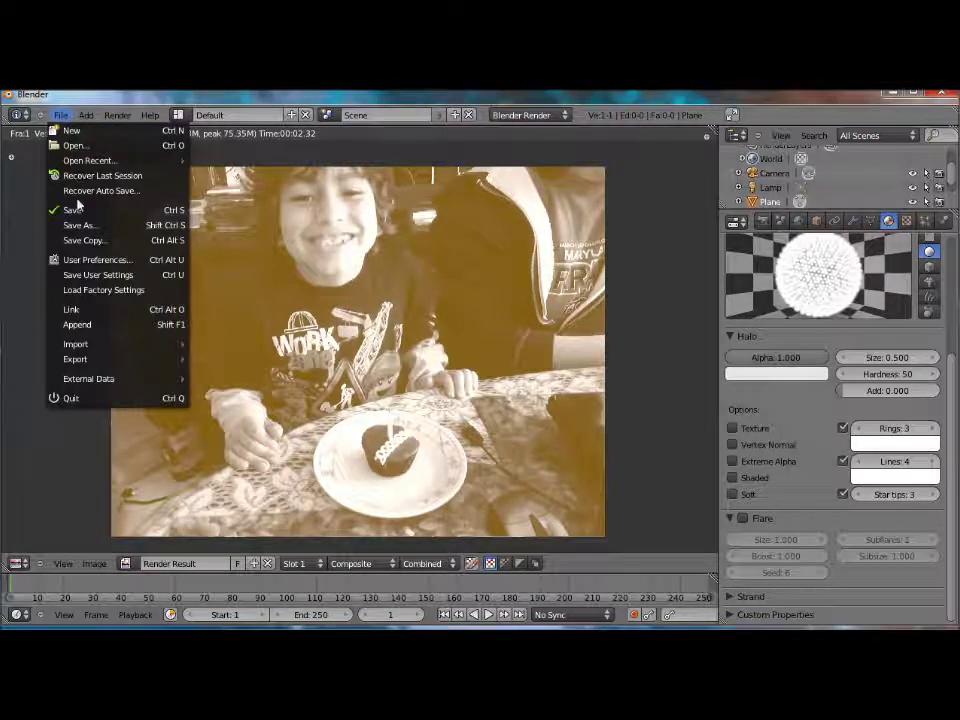
pyautogui.click(95, 137)
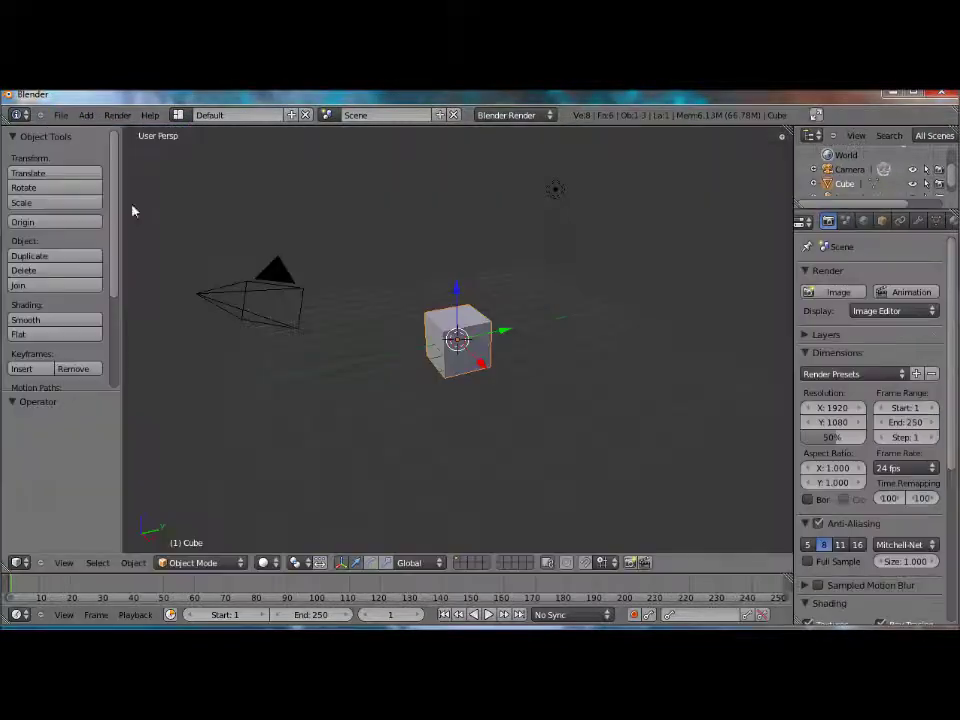
pyautogui.press('x')
pyautogui.click(445, 337)
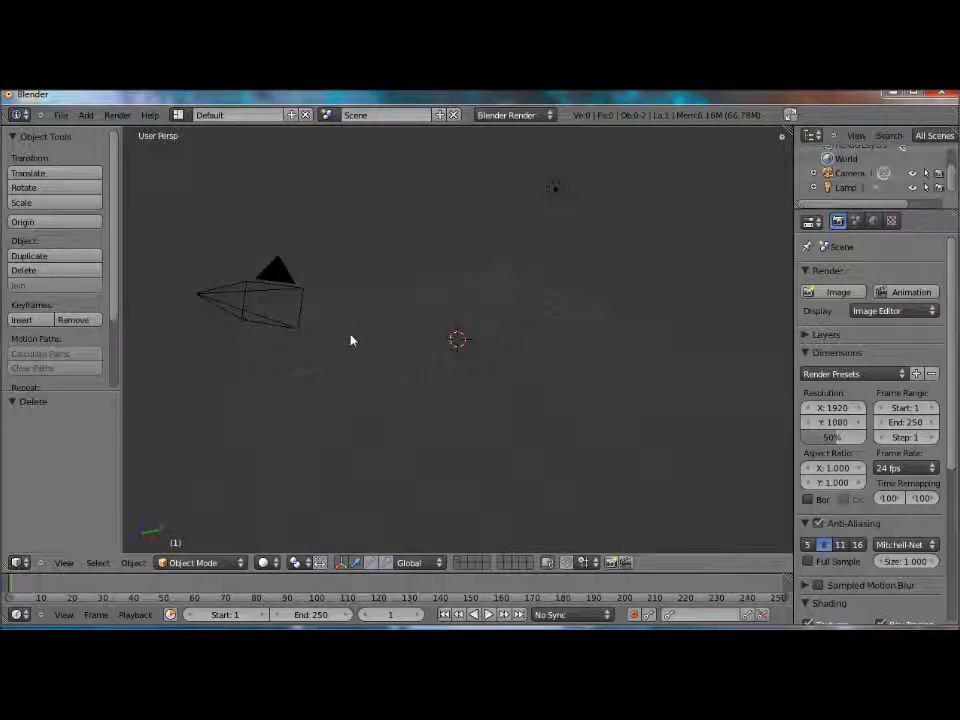
# Add a new Image or Movie World texture and open the image browser.
pyautogui.click(891, 221)
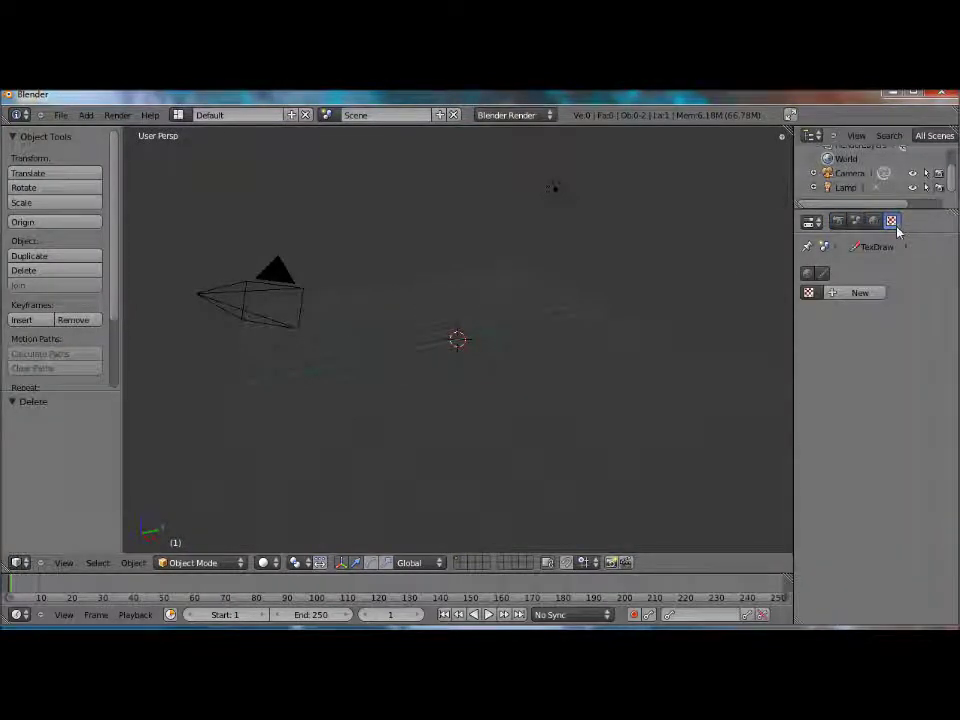
pyautogui.click(808, 274)
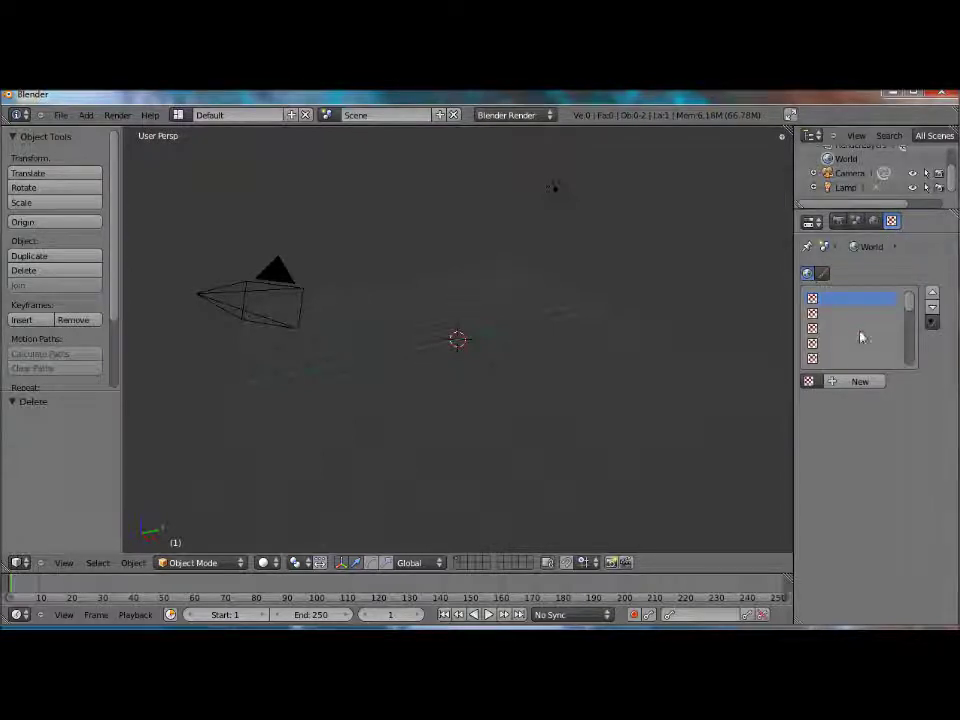
pyautogui.click(857, 383)
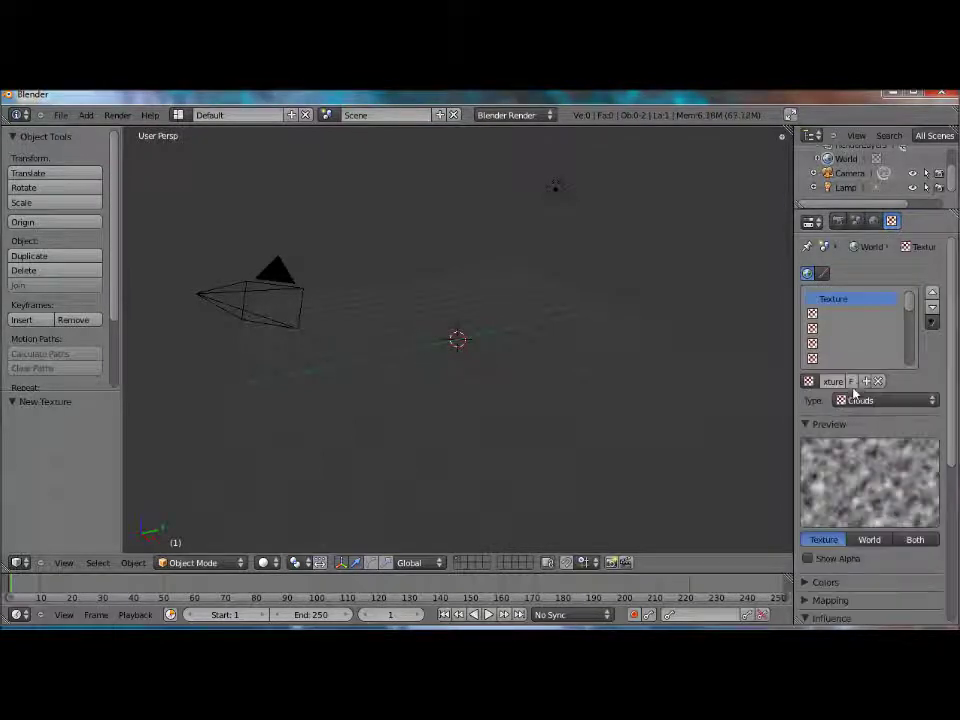
pyautogui.click(869, 303)
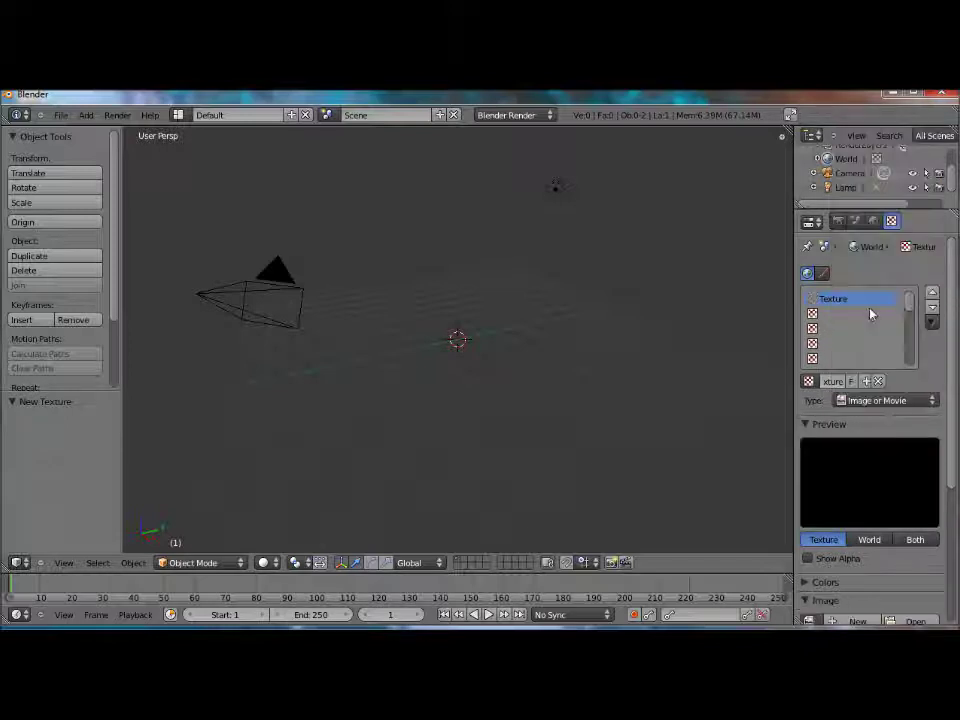
pyautogui.scroll(-2, 879, 401)
pyautogui.scroll(-1, 881, 422)
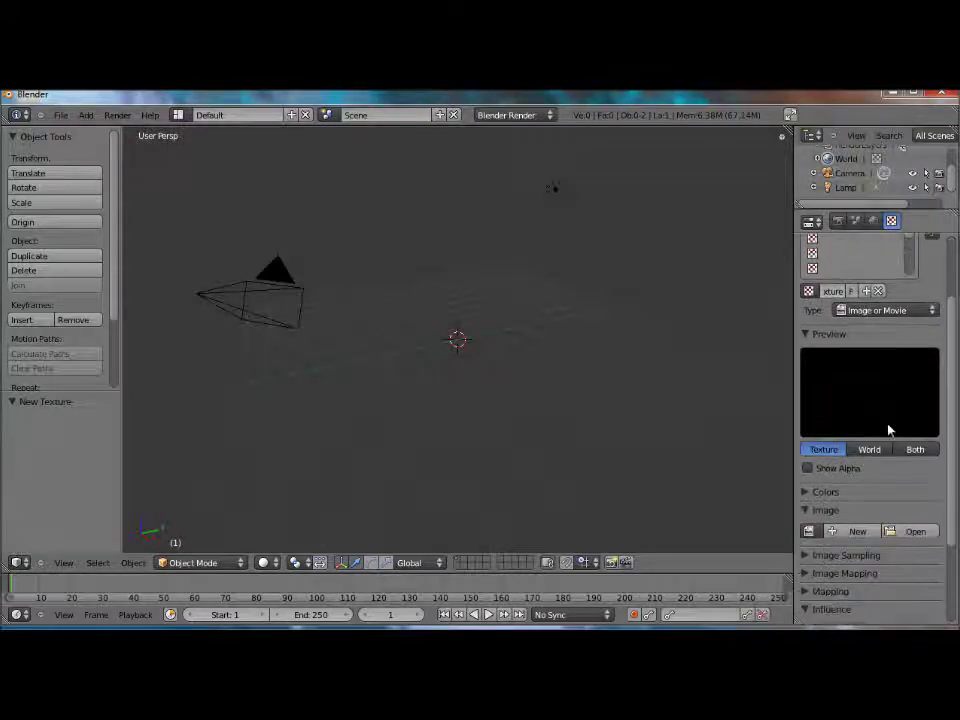
pyautogui.click(915, 531)
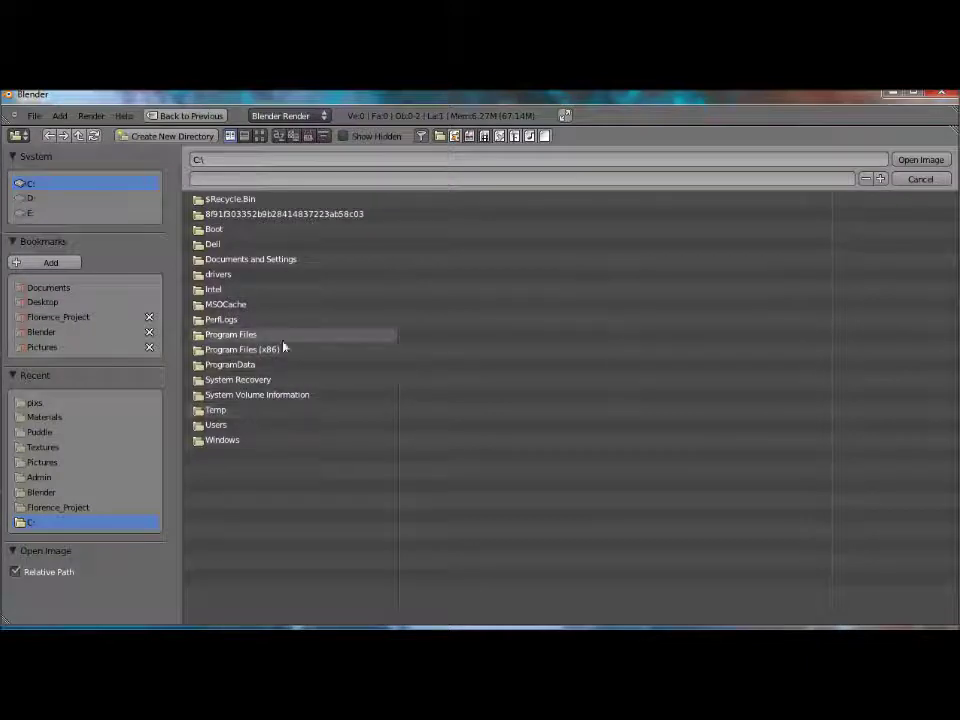
# Load jr.jpg from Pictures > pixs as the World texture image.
pyautogui.click(45, 463)
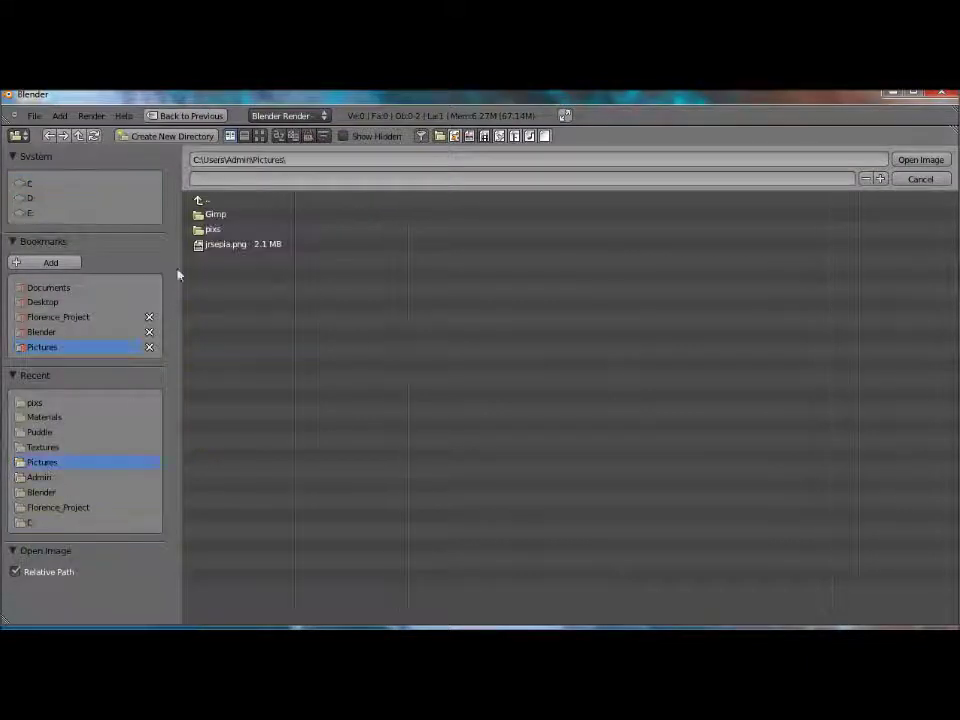
pyautogui.click(213, 229)
pyautogui.scroll(-2, 864, 430)
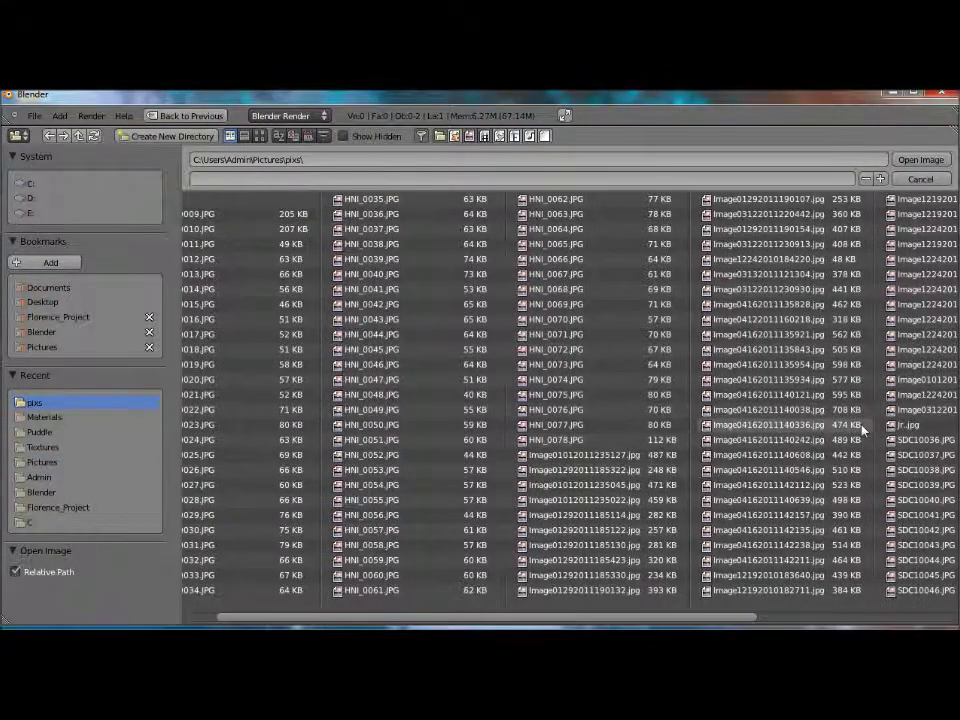
pyautogui.doubleClick(850, 425)
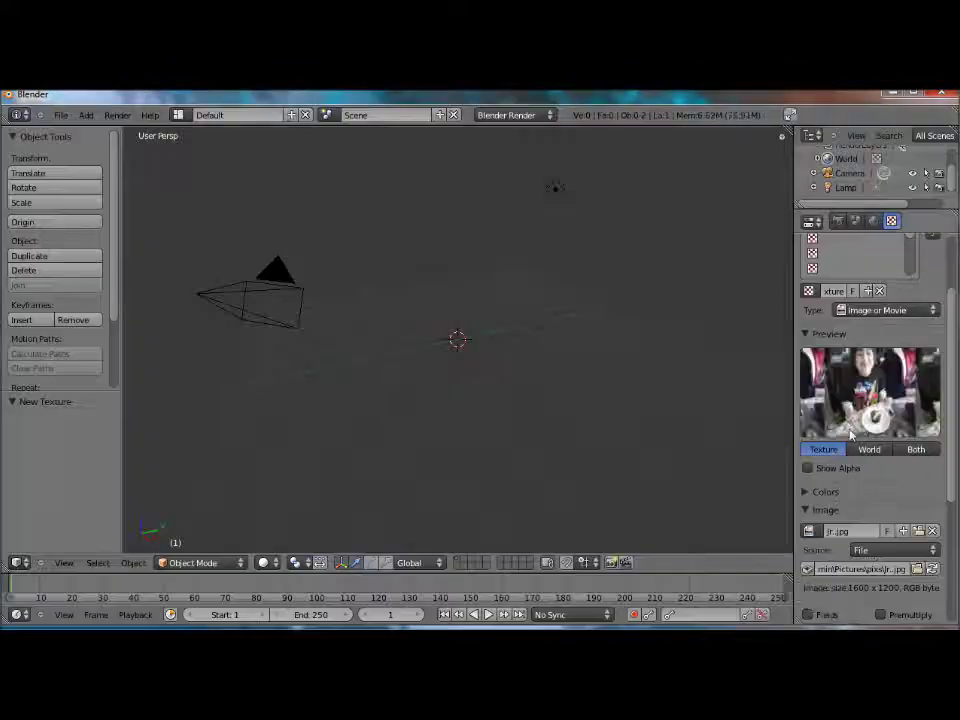
pyautogui.scroll(-3, 850, 433)
pyautogui.scroll(-2, 850, 433)
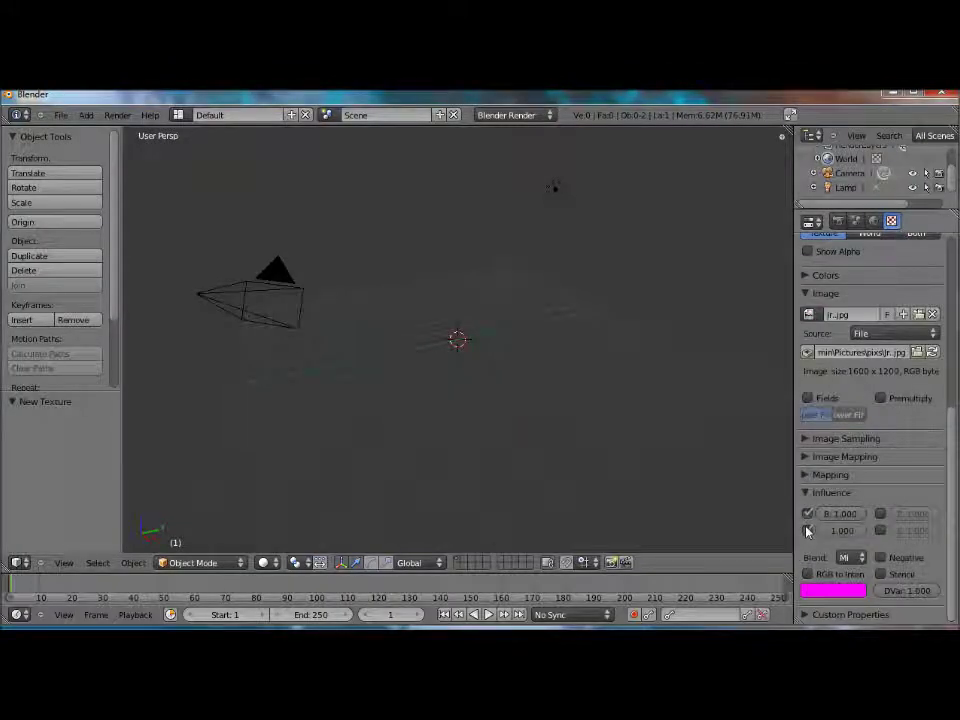
# Resize the Properties editor, show the World settings, and render the scene.
pyautogui.moveTo(796, 520); pyautogui.dragTo(714, 535)
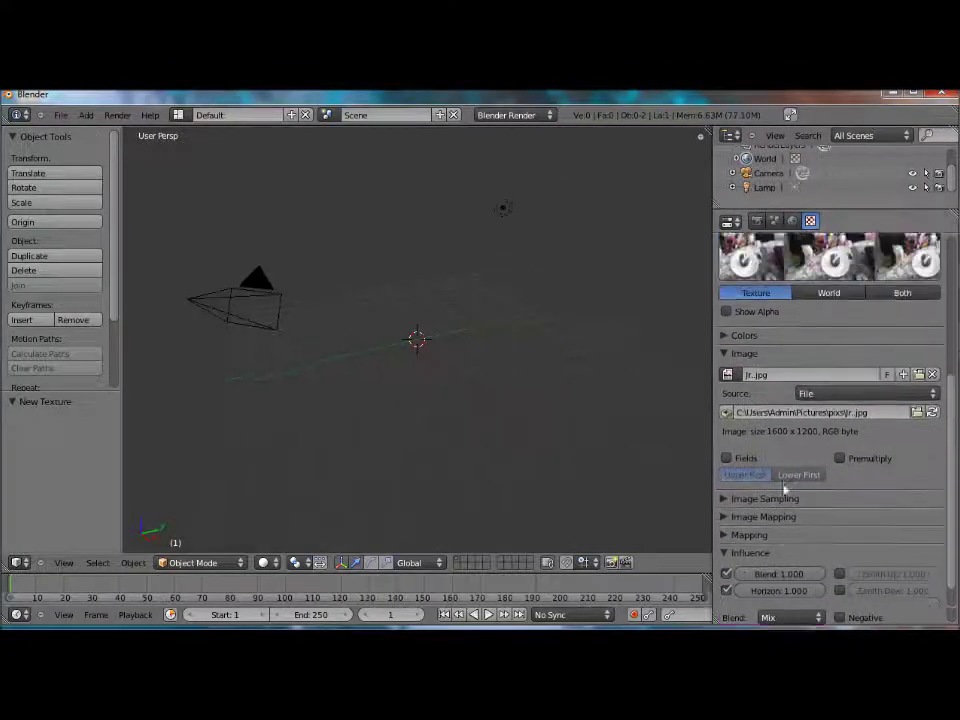
pyautogui.scroll(2, 784, 487)
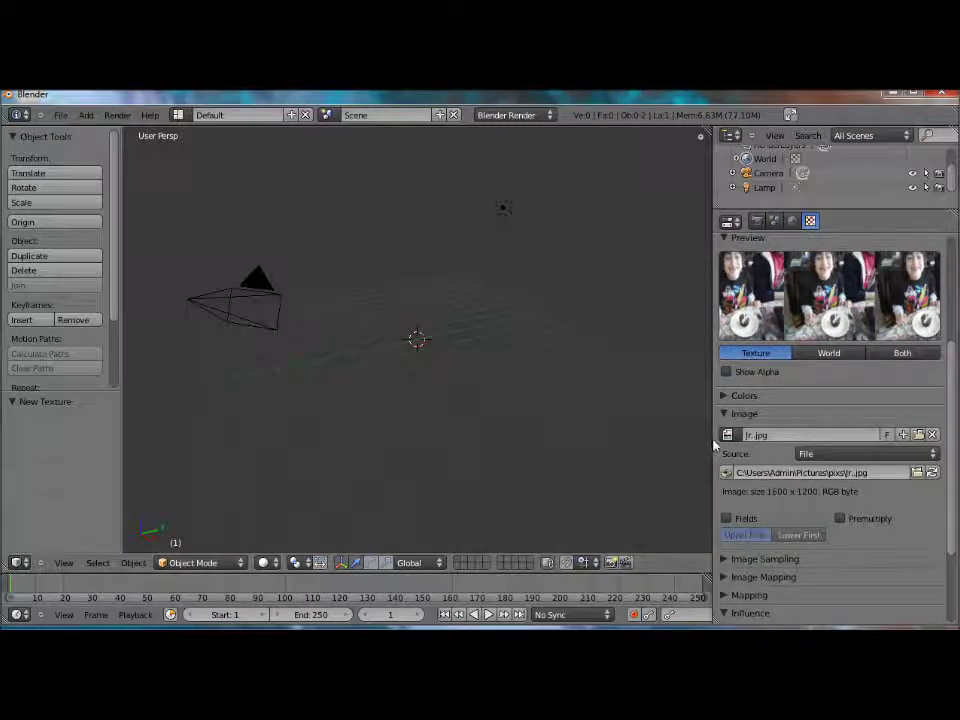
pyautogui.moveTo(714, 445); pyautogui.dragTo(728, 445)
pyautogui.scroll(1, 775, 235)
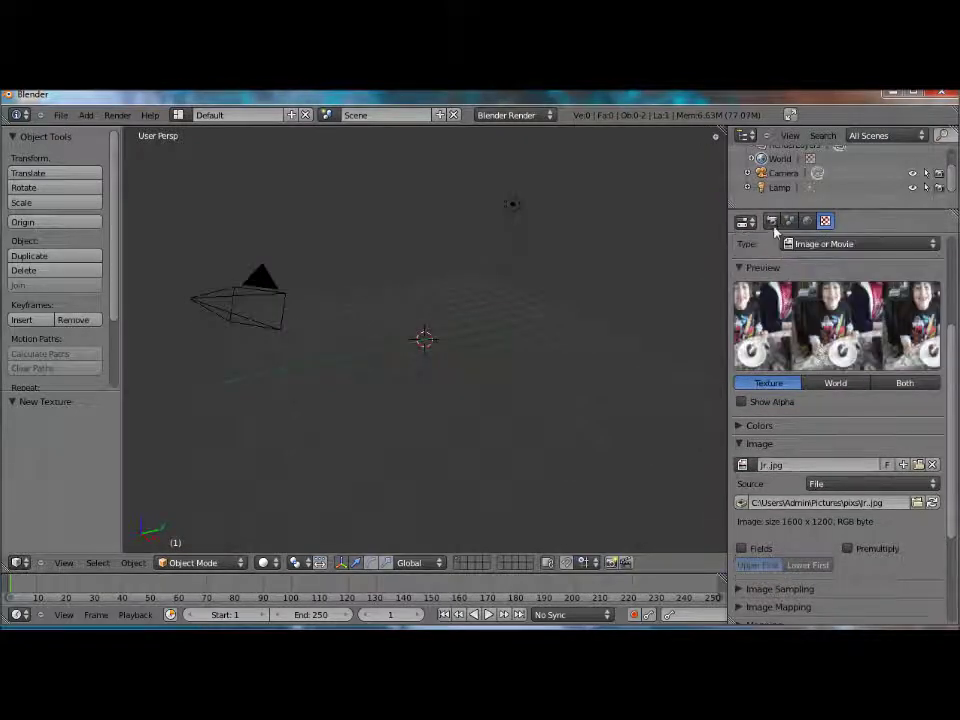
pyautogui.click(771, 221)
pyautogui.click(807, 221)
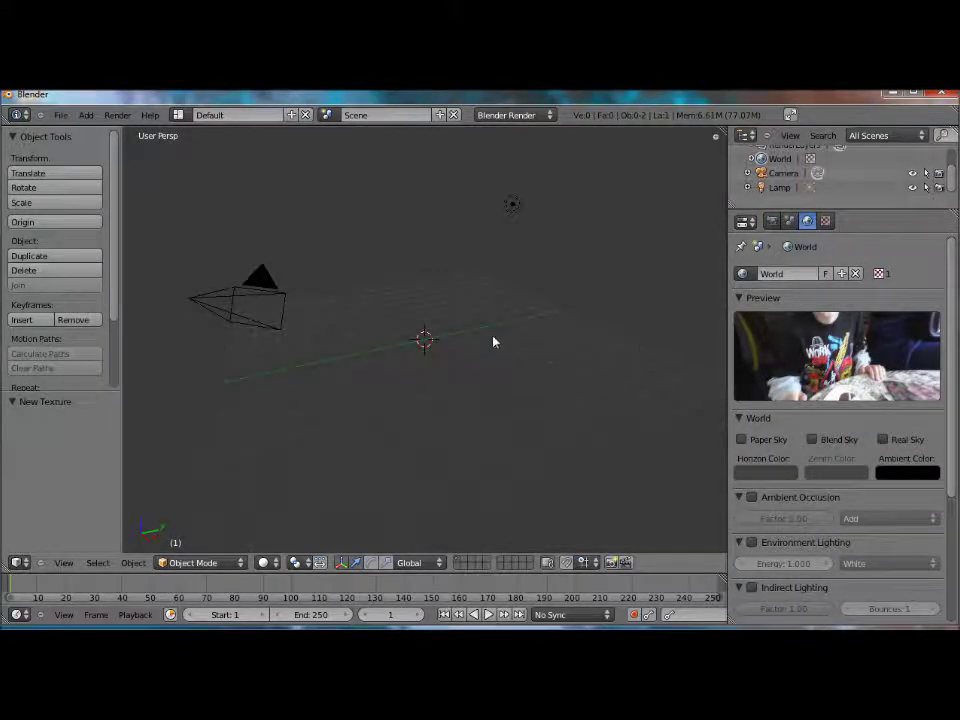
pyautogui.press('F12')
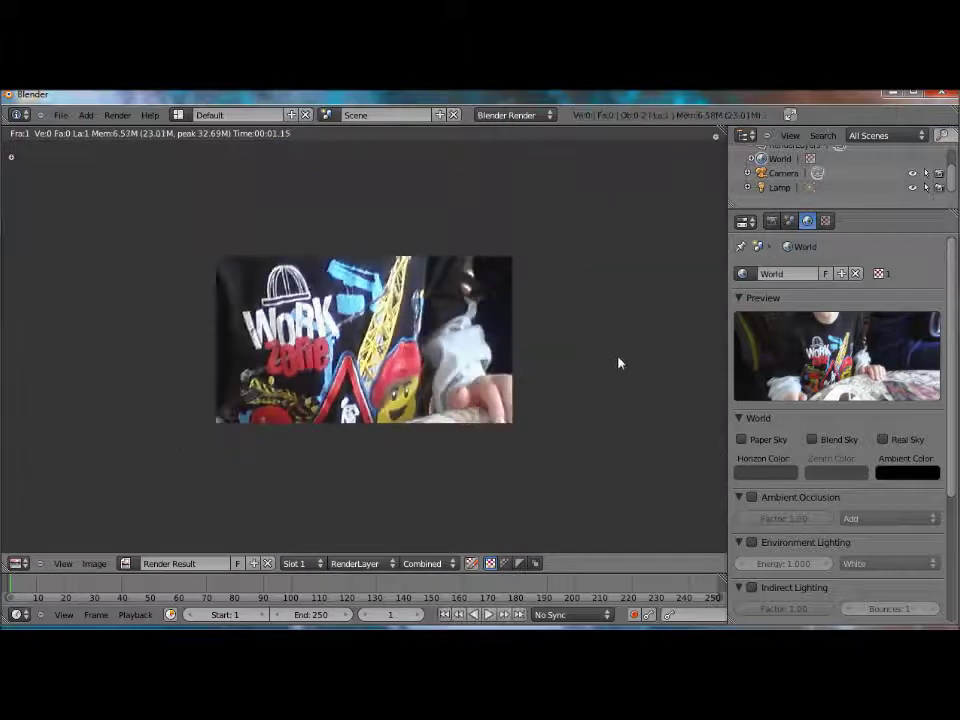
# Enable Paper Sky so the photo renders as a flat backdrop, then show Render settings.
pyautogui.click(741, 439)
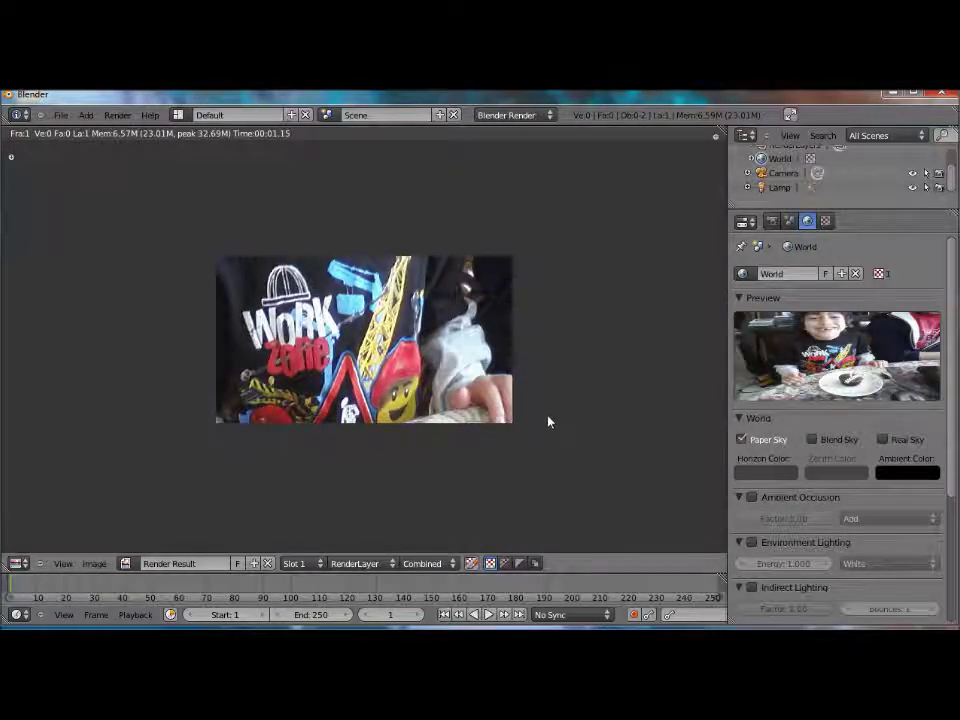
pyautogui.scroll(1, 540, 400)
pyautogui.scroll(2, 525, 390)
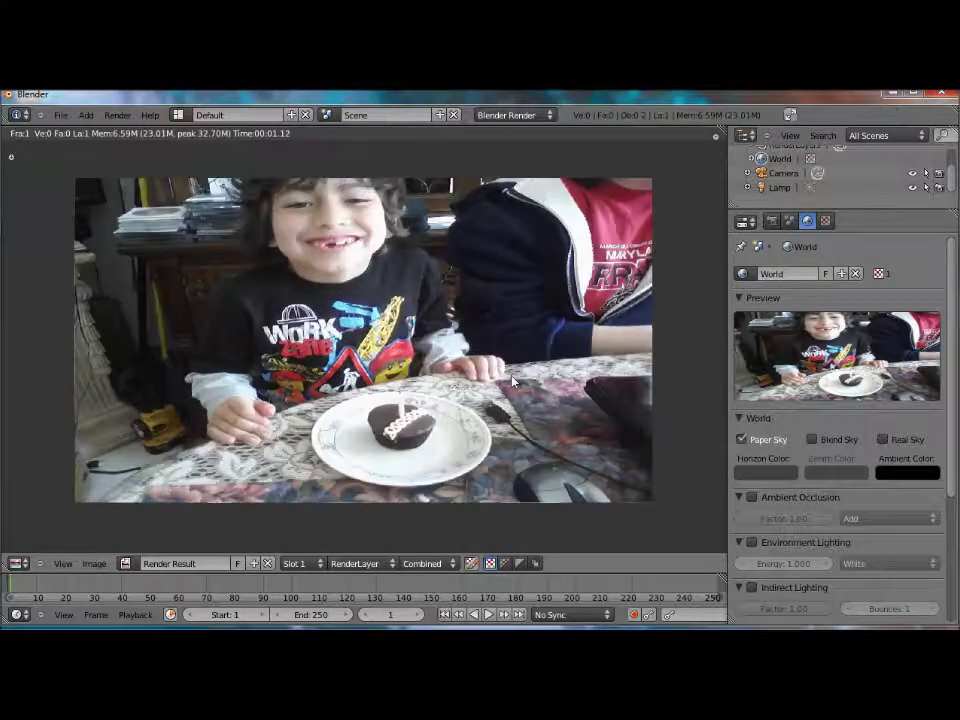
pyautogui.click(771, 220)
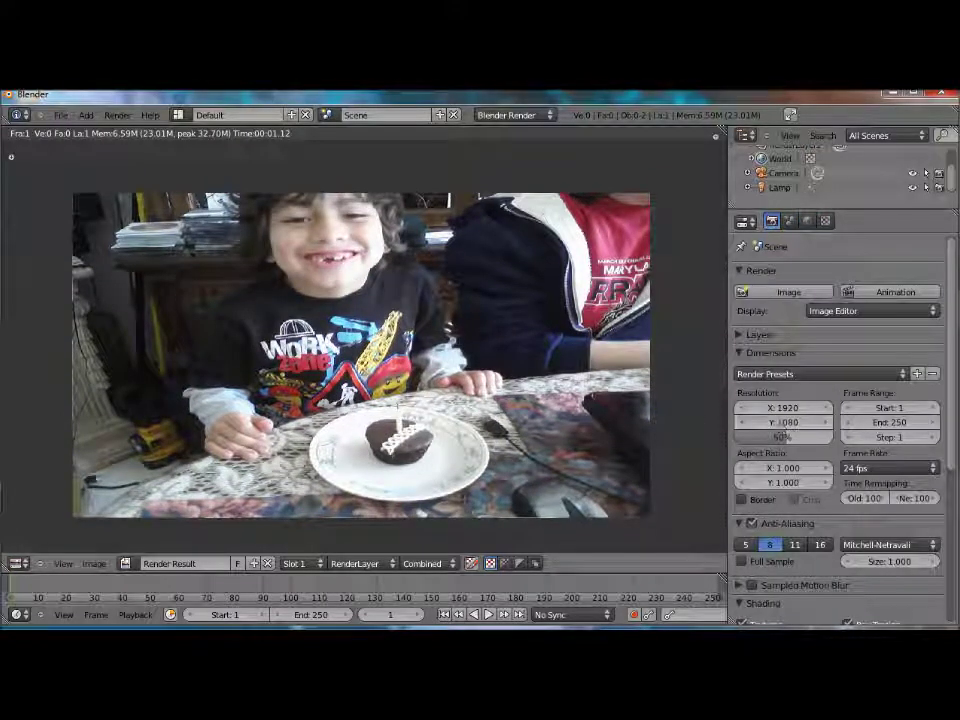
# Read the Jr. photo's 1600 × 1200 dimensions in Explorer's pixs folder, then close Explorer.
pyautogui.press('super+e')
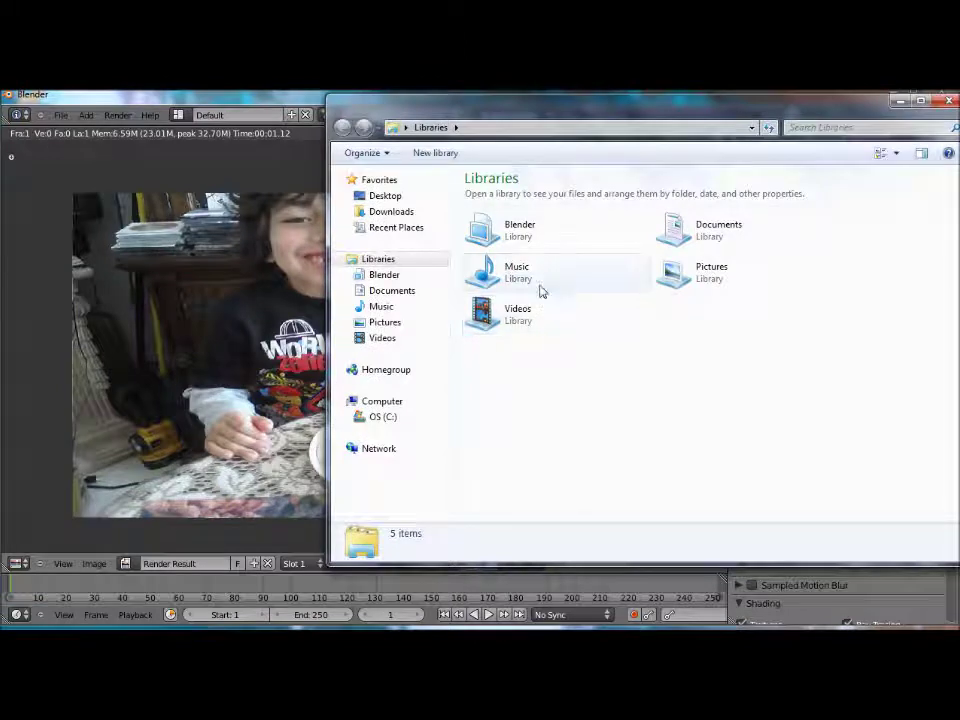
pyautogui.doubleClick(735, 266)
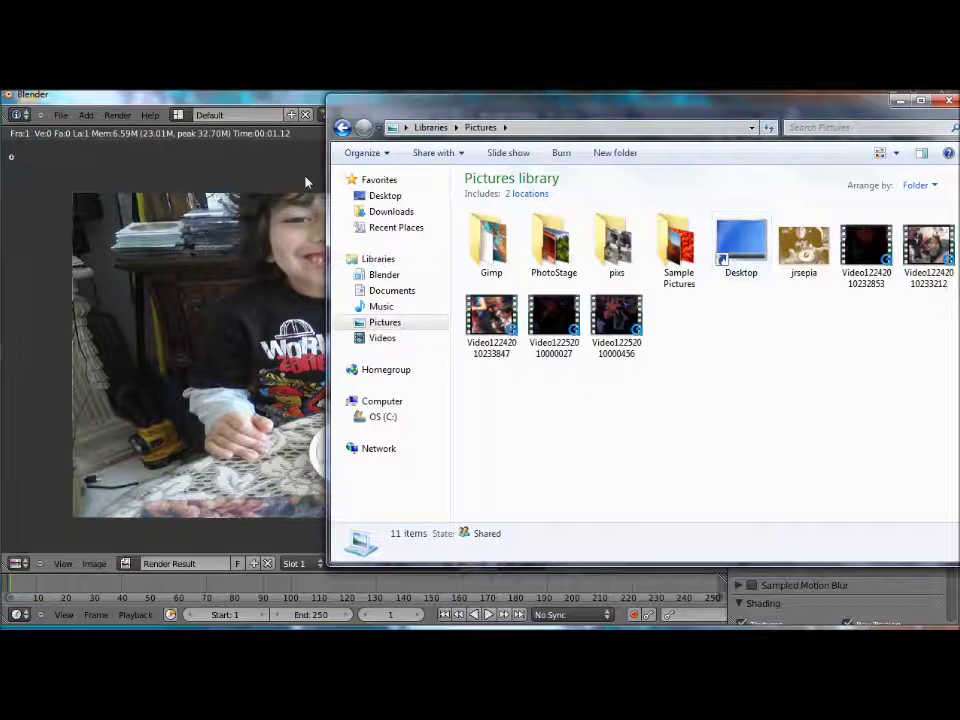
pyautogui.click(307, 182)
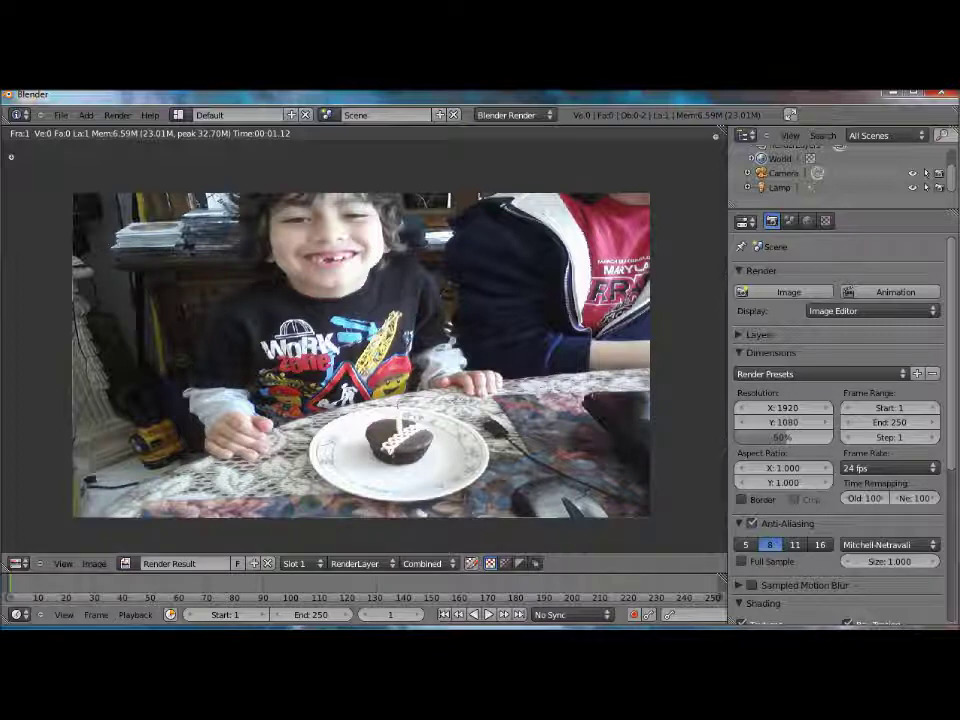
pyautogui.hotkey('alt', 'Tab')
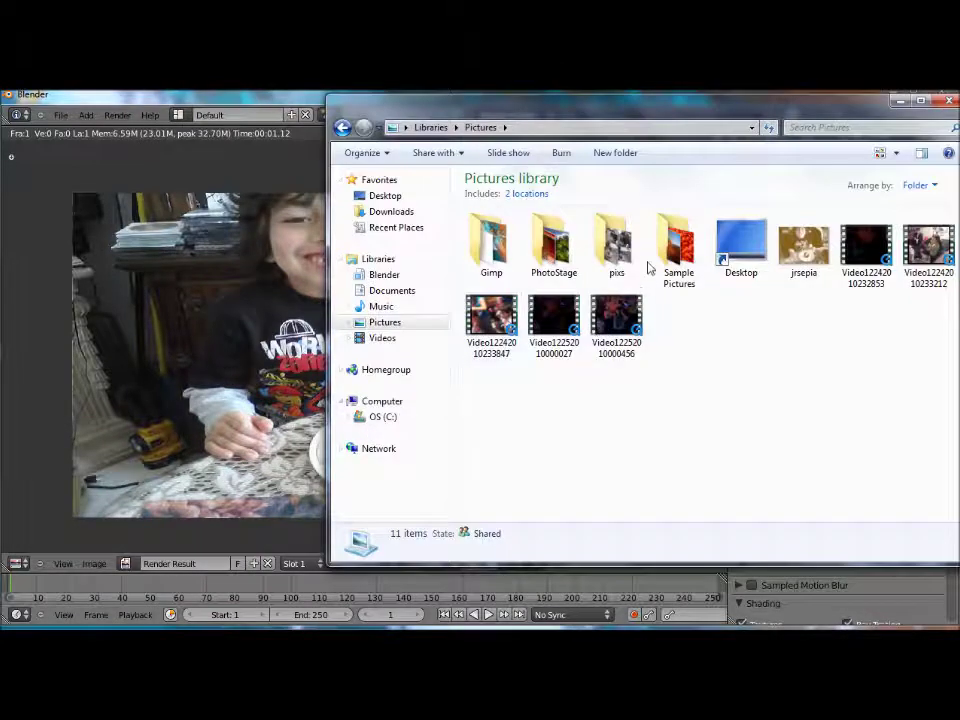
pyautogui.doubleClick(626, 258)
pyautogui.scroll(-5, 688, 341)
pyautogui.scroll(-2, 696, 349)
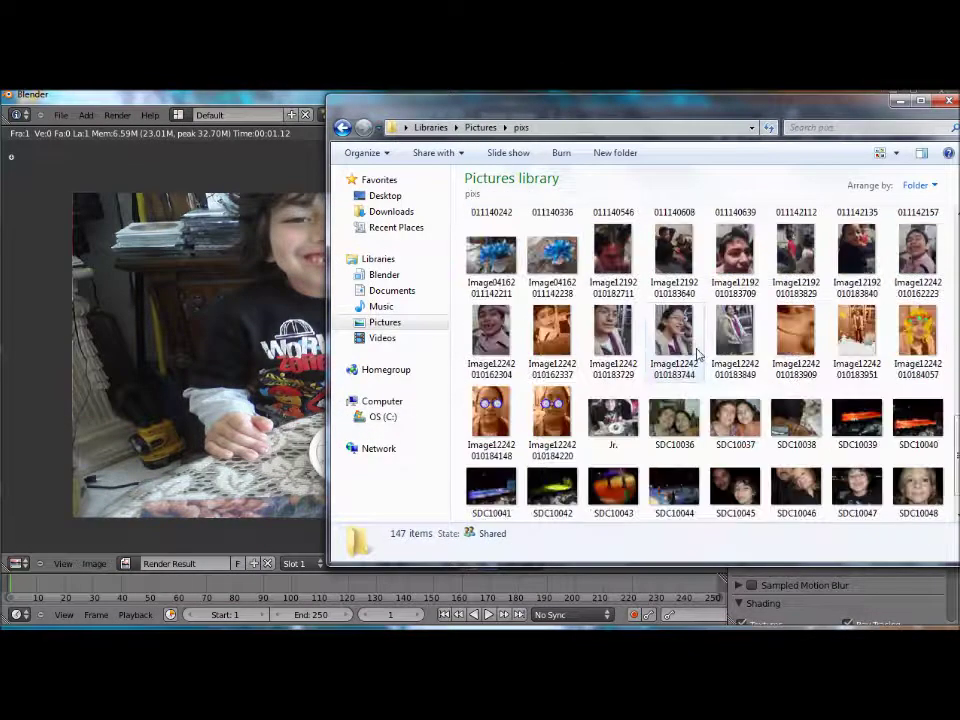
pyautogui.scroll(1, 795, 372)
pyautogui.scroll(3, 795, 372)
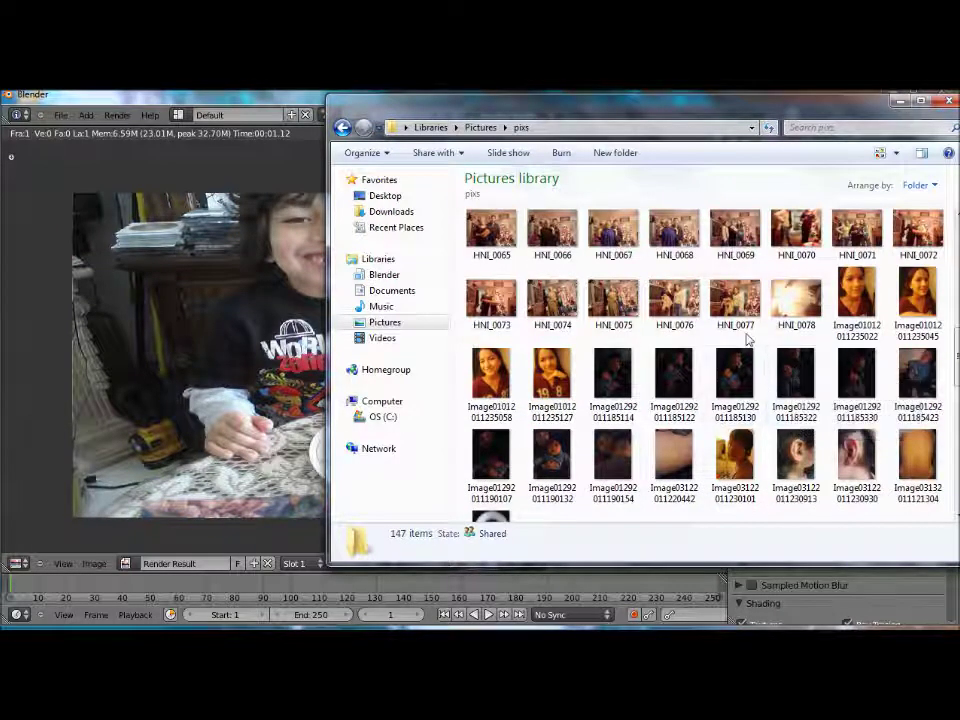
pyautogui.scroll(-10, 767, 344)
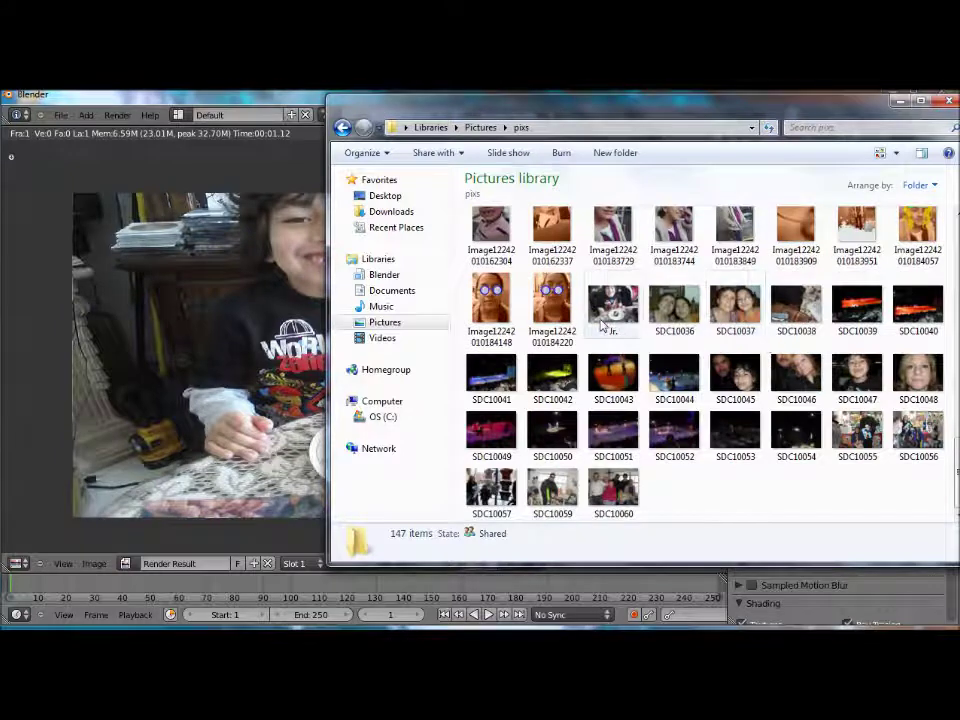
pyautogui.click(608, 328)
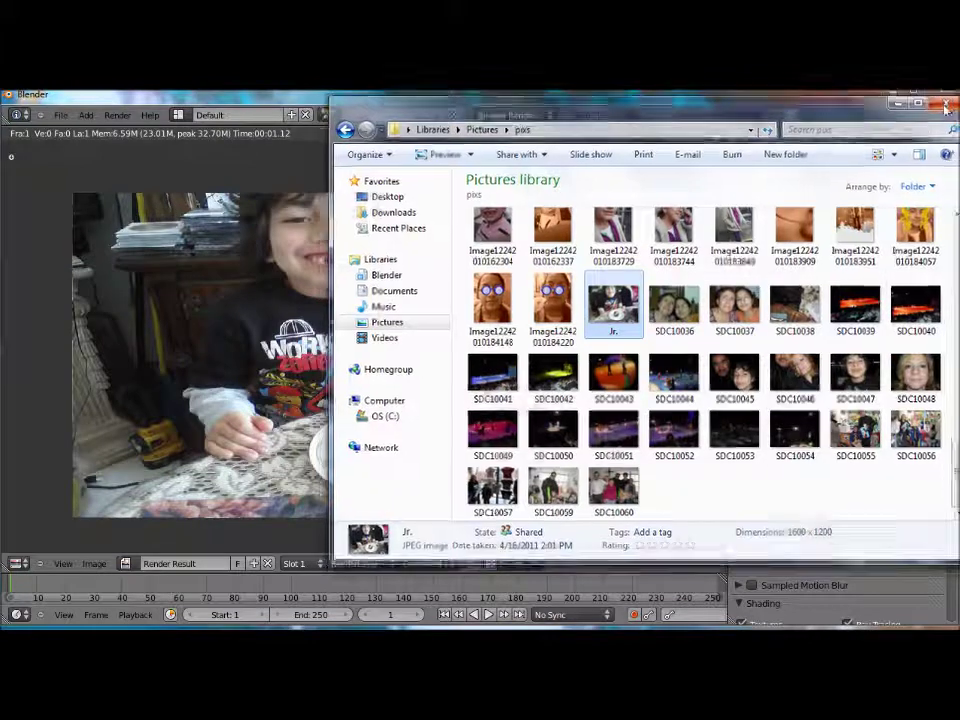
pyautogui.click(900, 101)
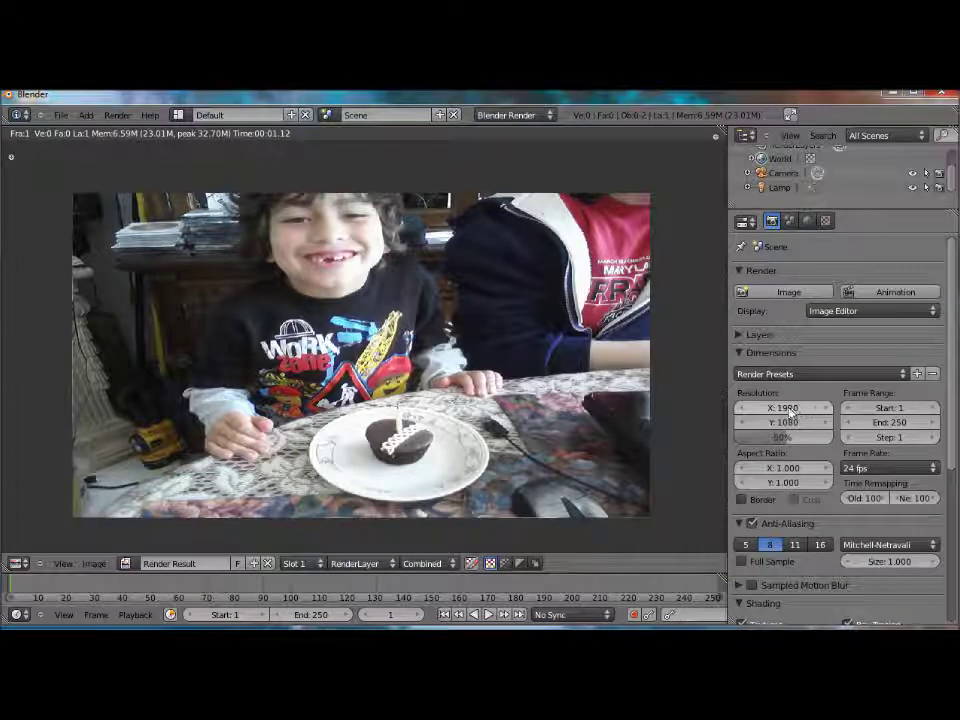
# Set resolution X 1600, Y 1200 at 100% and re-render the full-size photo.
pyautogui.click(785, 408)
pyautogui.write('1600')
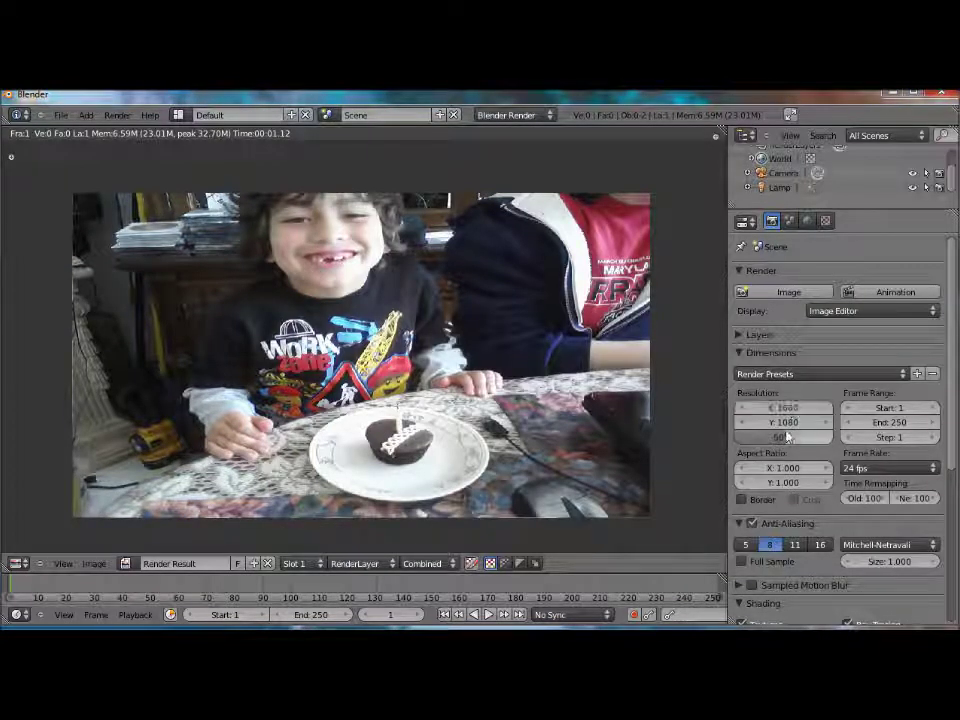
pyautogui.press('Tab')
pyautogui.write('1200')
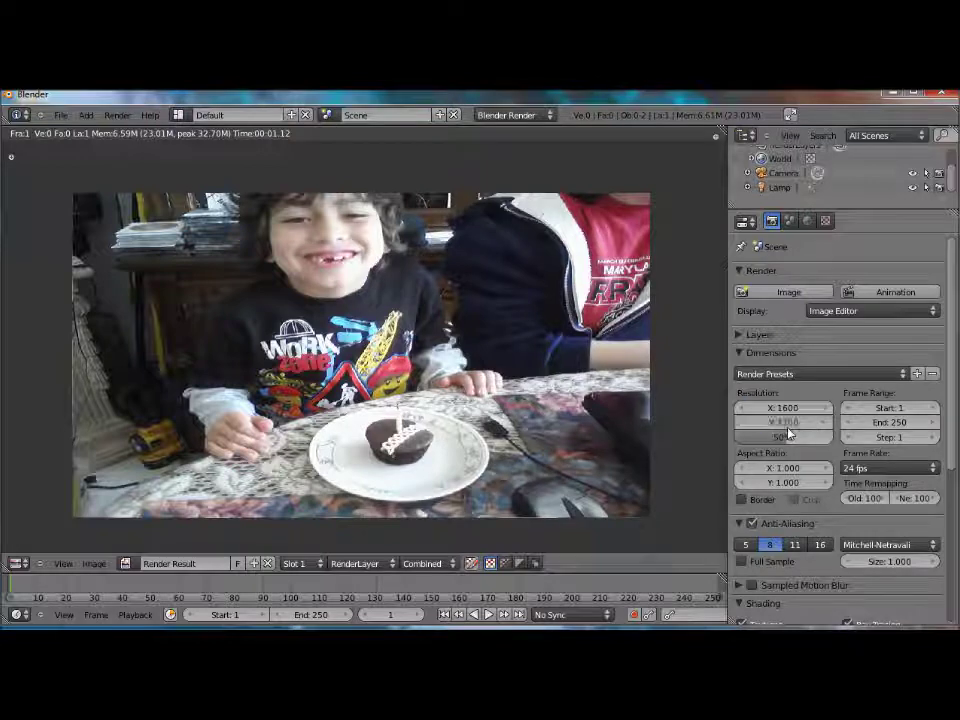
pyautogui.press('Return')
pyautogui.press('F12')
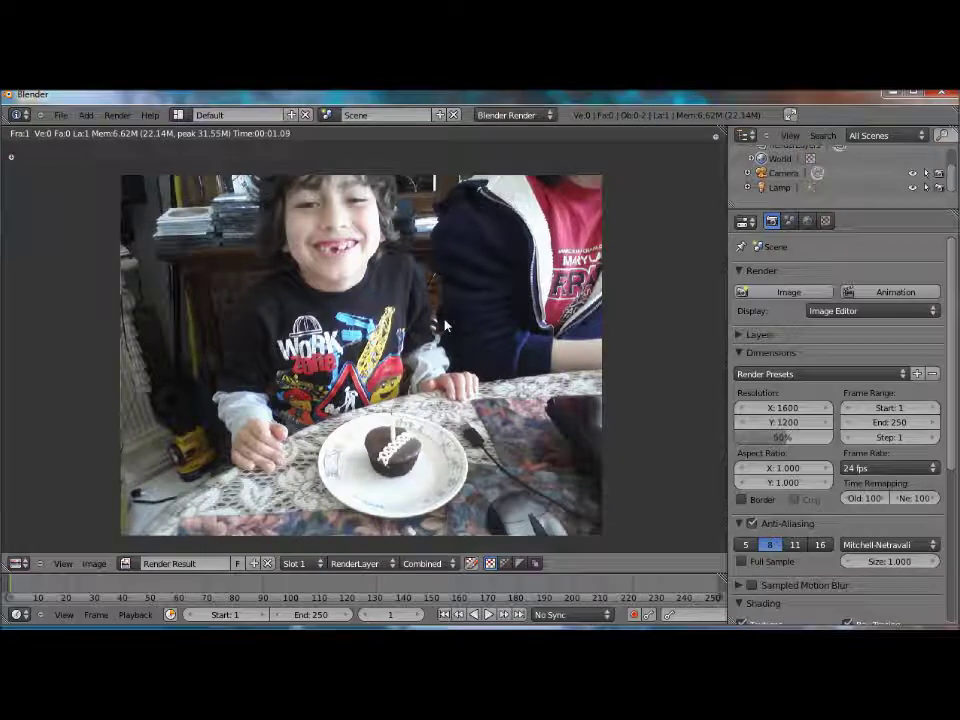
pyautogui.moveTo(808, 437); pyautogui.dragTo(830, 437)
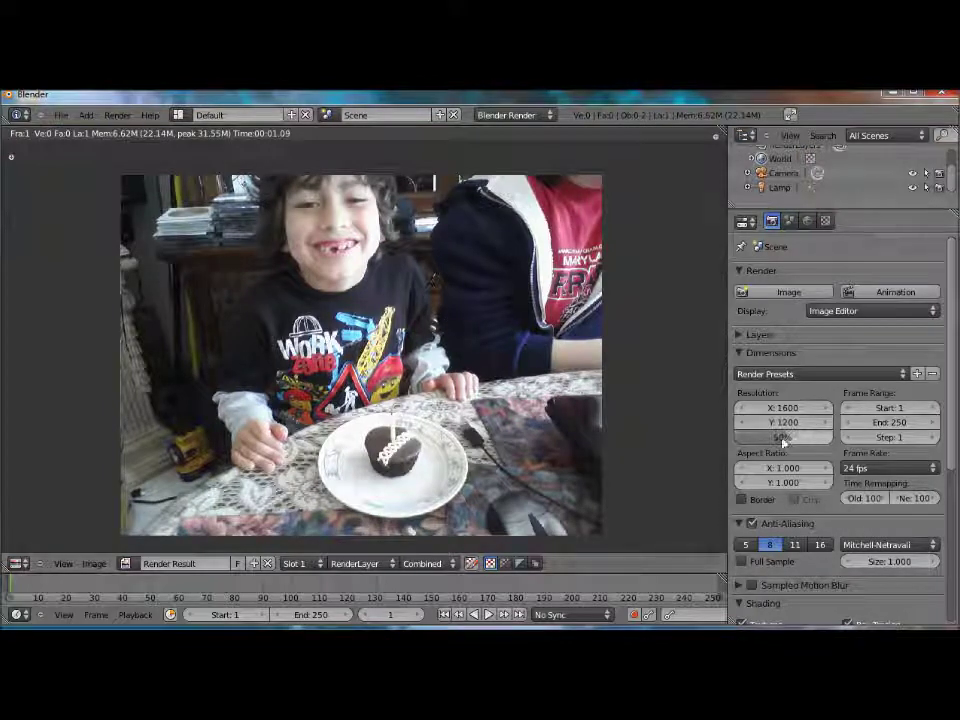
pyautogui.press('F12')
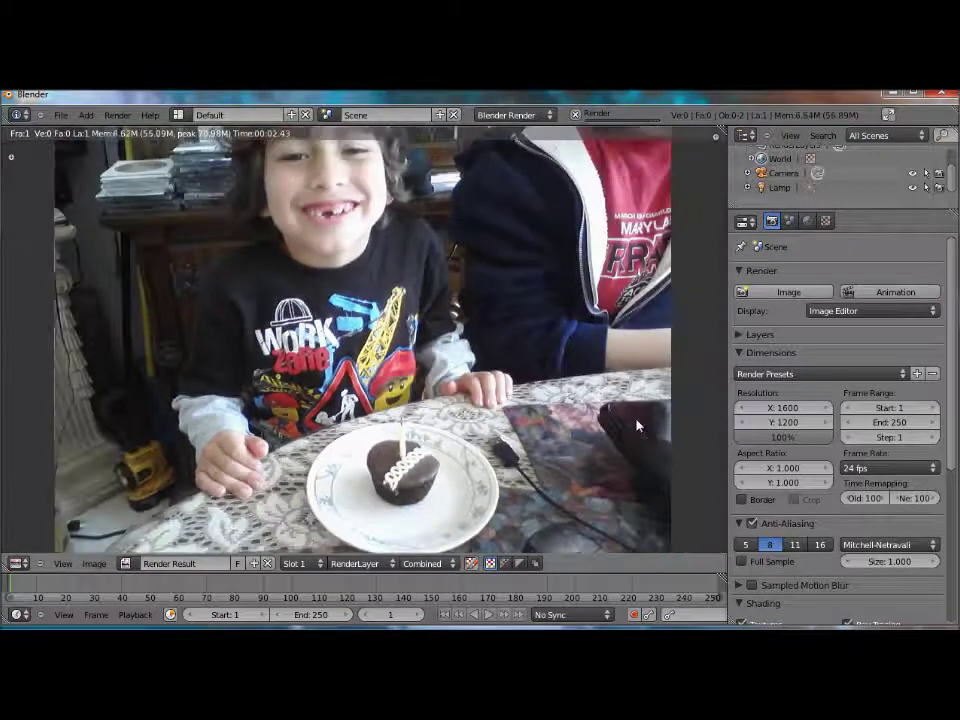
pyautogui.scroll(-1, 636, 426)
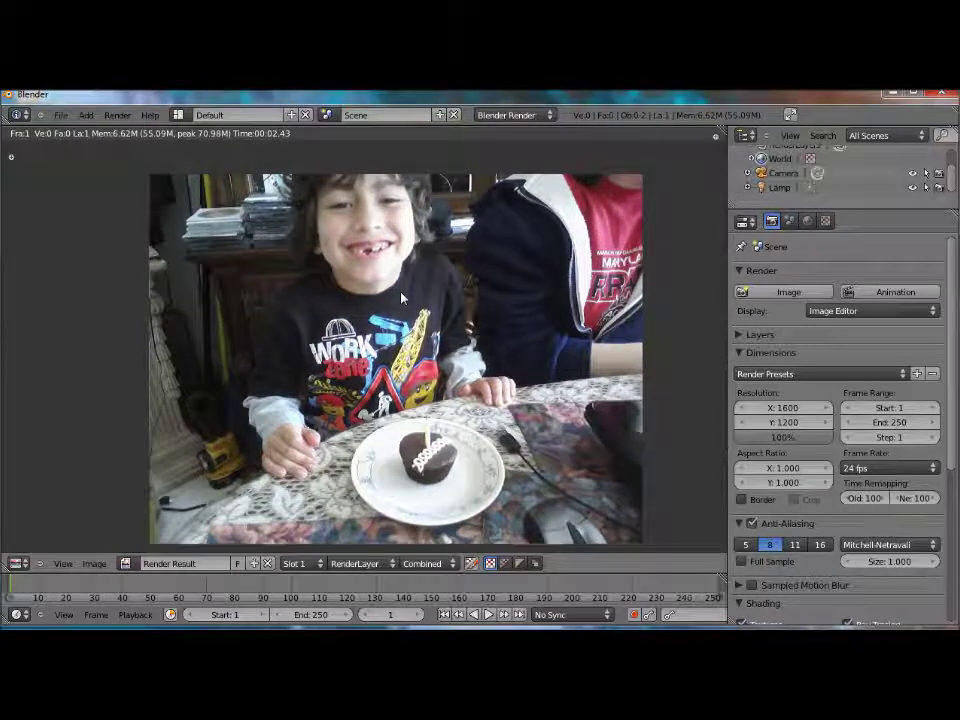
pyautogui.scroll(5, 357, 240)
pyautogui.scroll(-2, 357, 240)
pyautogui.scroll(-1, 354, 294)
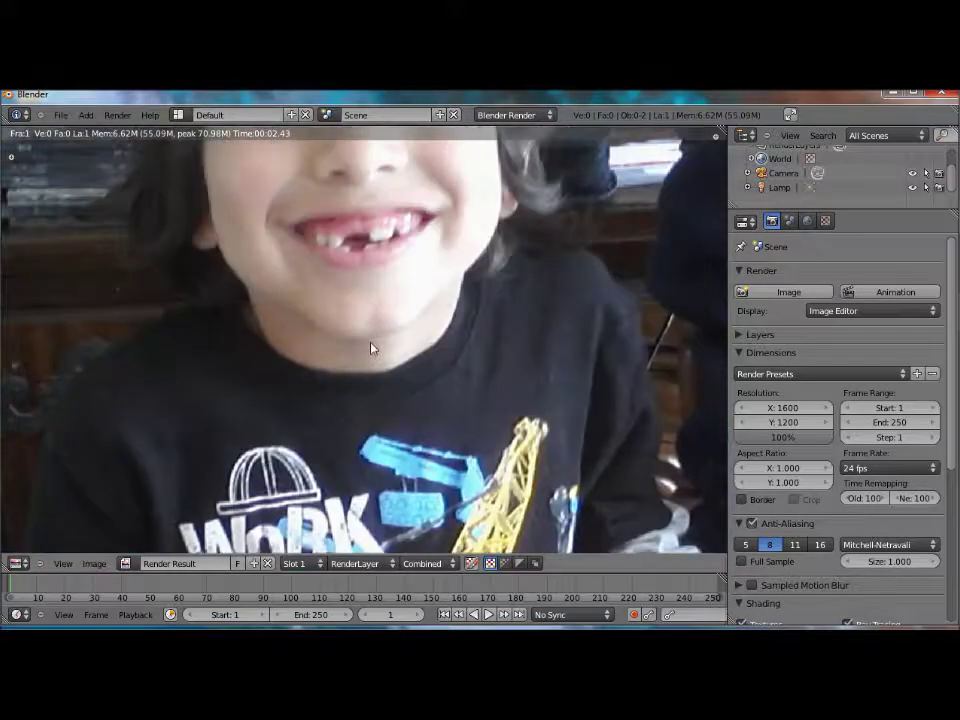
pyautogui.scroll(-2, 377, 360)
pyautogui.scroll(-1, 377, 362)
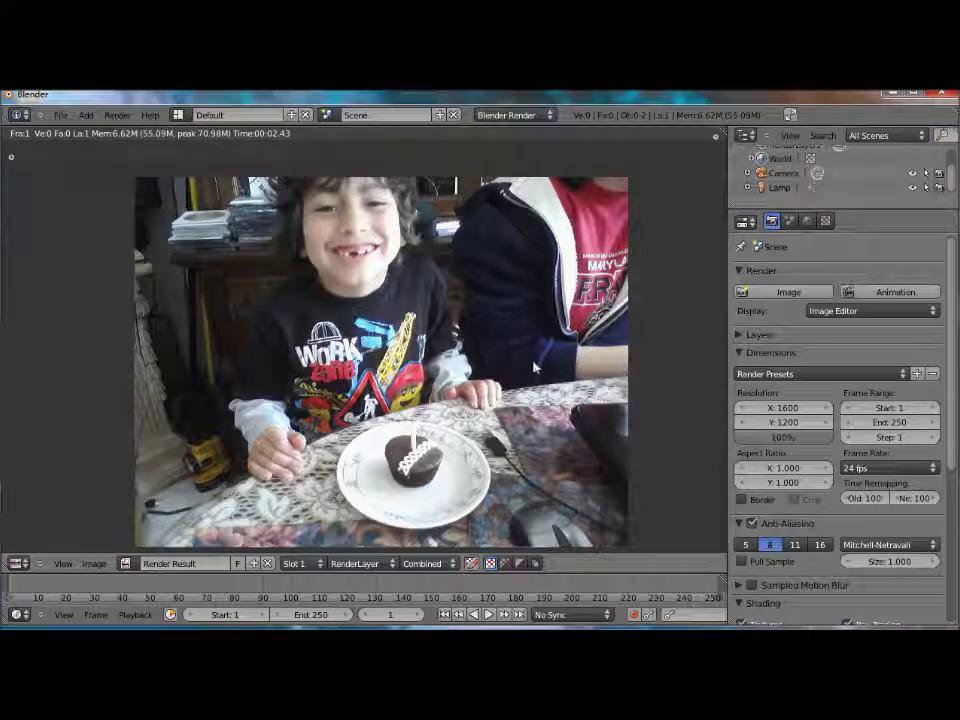
# Switch to camera view and add a background image slot in the N panel.
pyautogui.press('Escape')
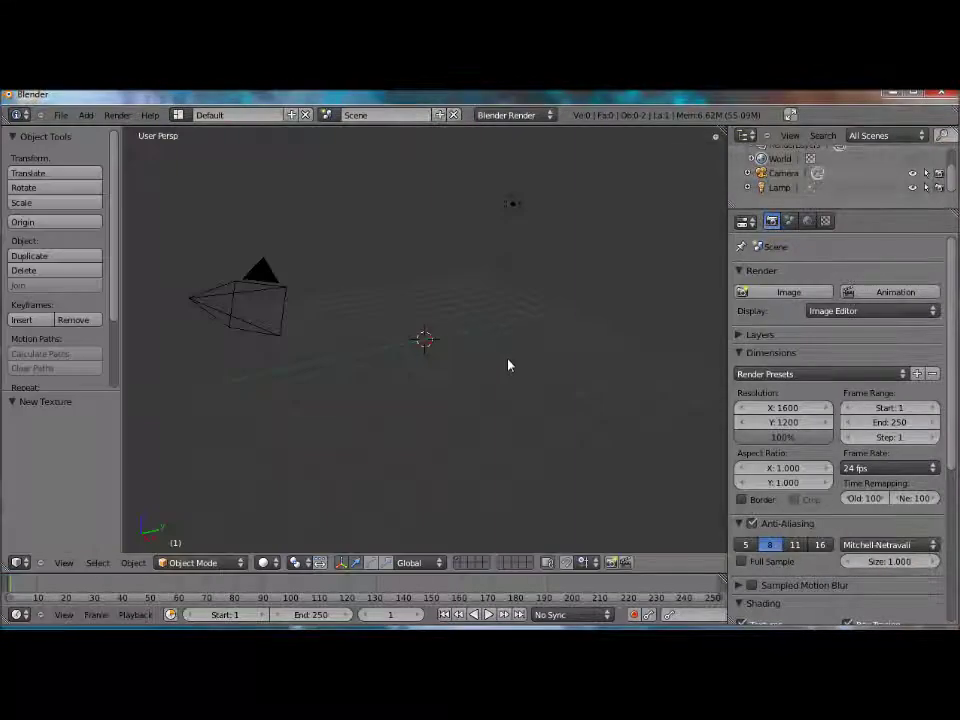
pyautogui.press('KP_0')
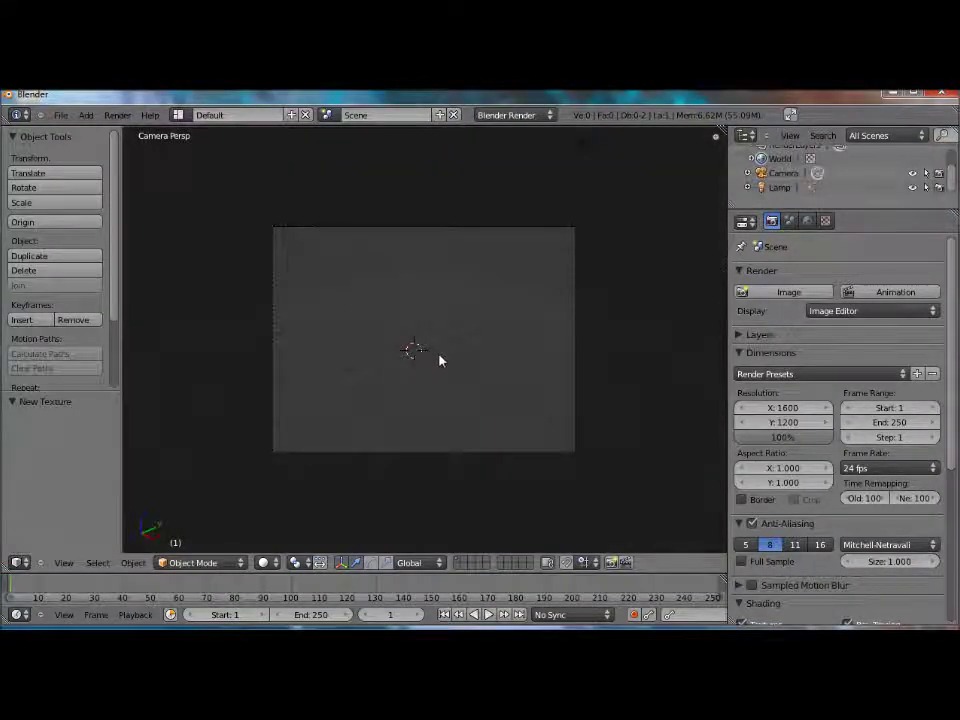
pyautogui.press('n')
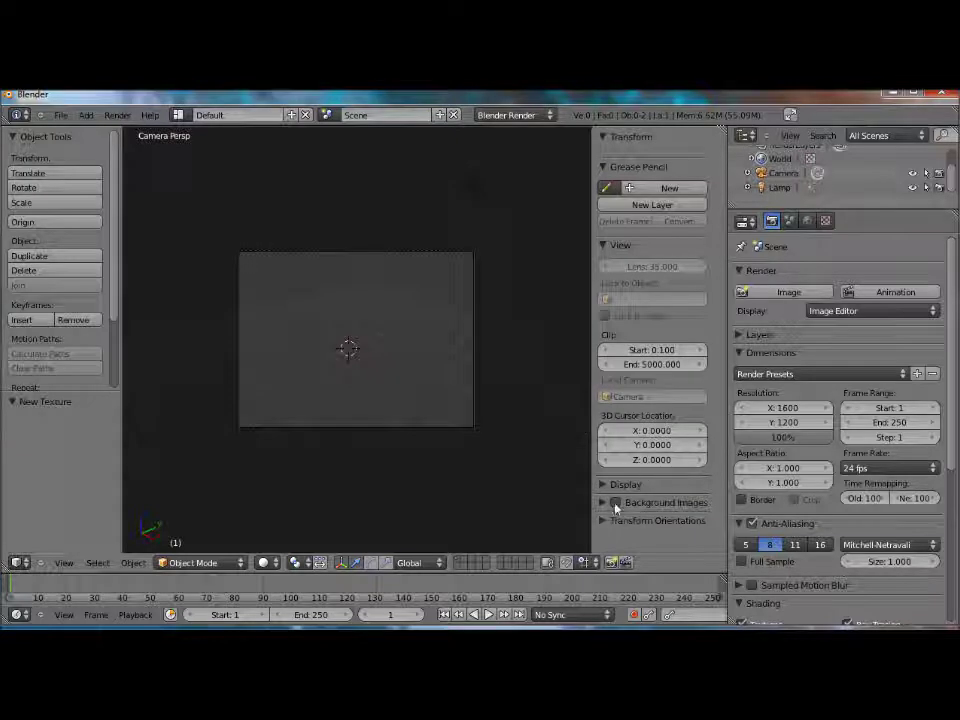
pyautogui.click(615, 503)
pyautogui.click(640, 524)
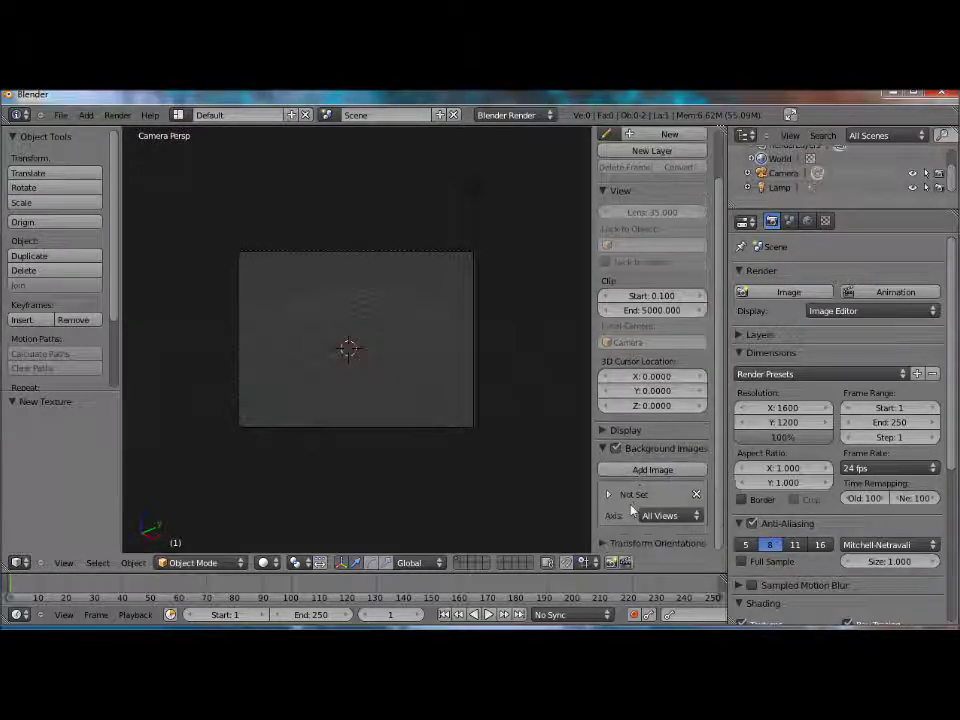
pyautogui.click(609, 495)
# Set Jr.jpg as the camera view's background image.
pyautogui.click(652, 512)
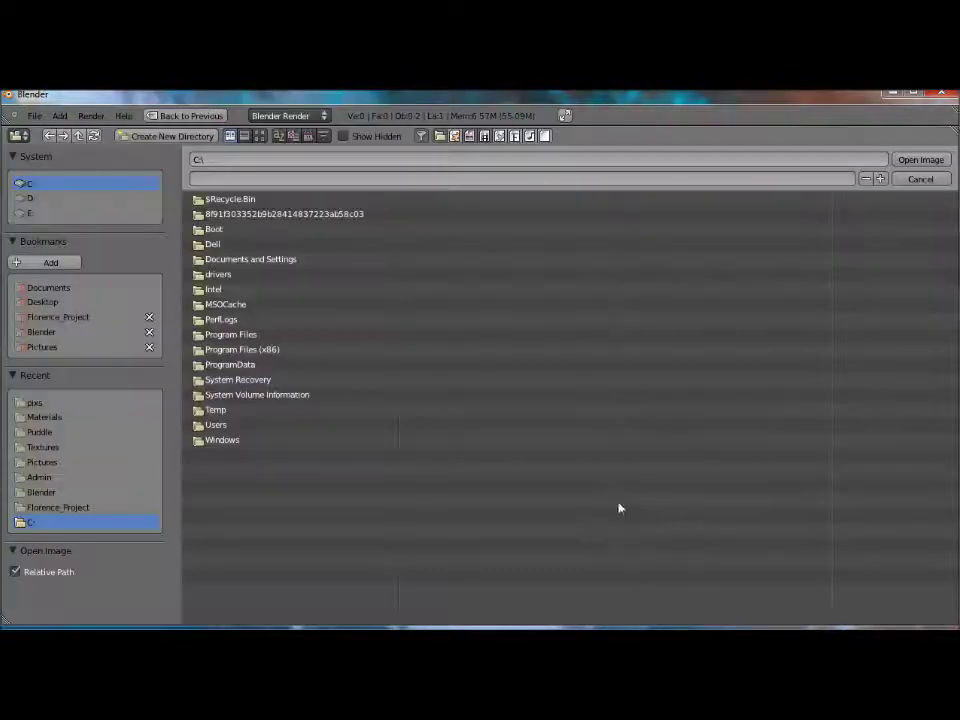
pyautogui.click(920, 179)
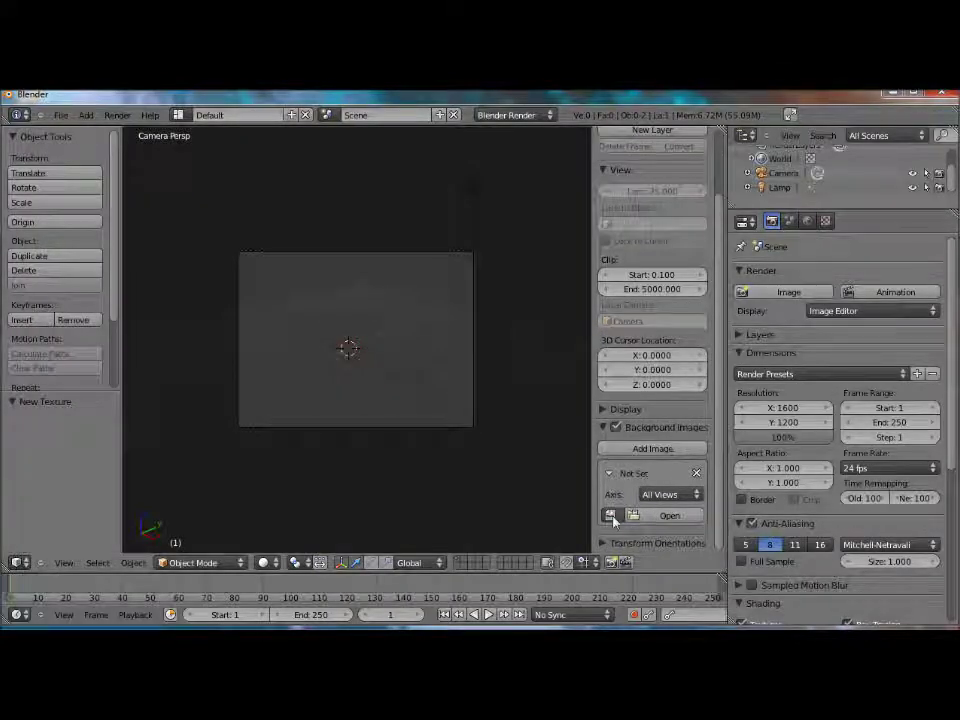
pyautogui.click(610, 515)
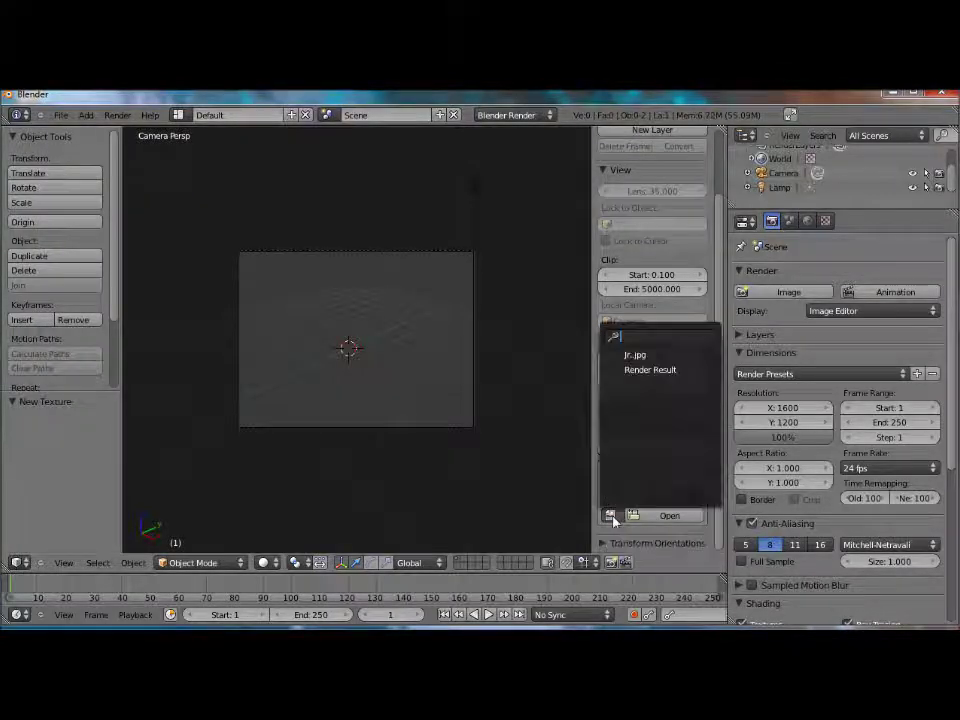
pyautogui.click(636, 356)
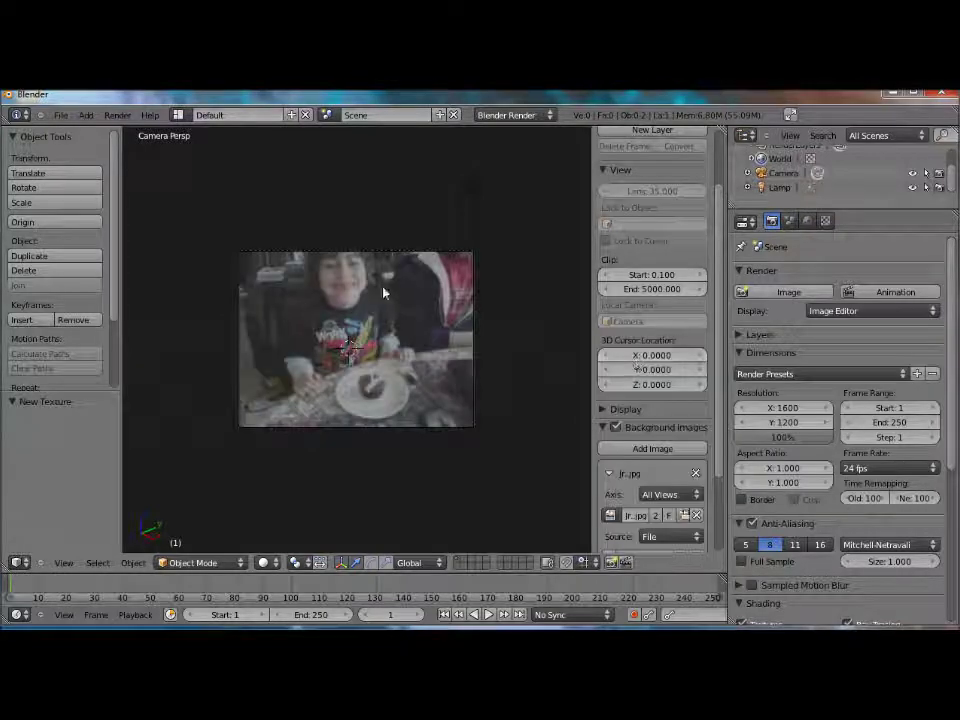
pyautogui.moveTo(383, 265); pyautogui.dragTo(403, 358, button='middle')
pyautogui.scroll(-3, 409, 354)
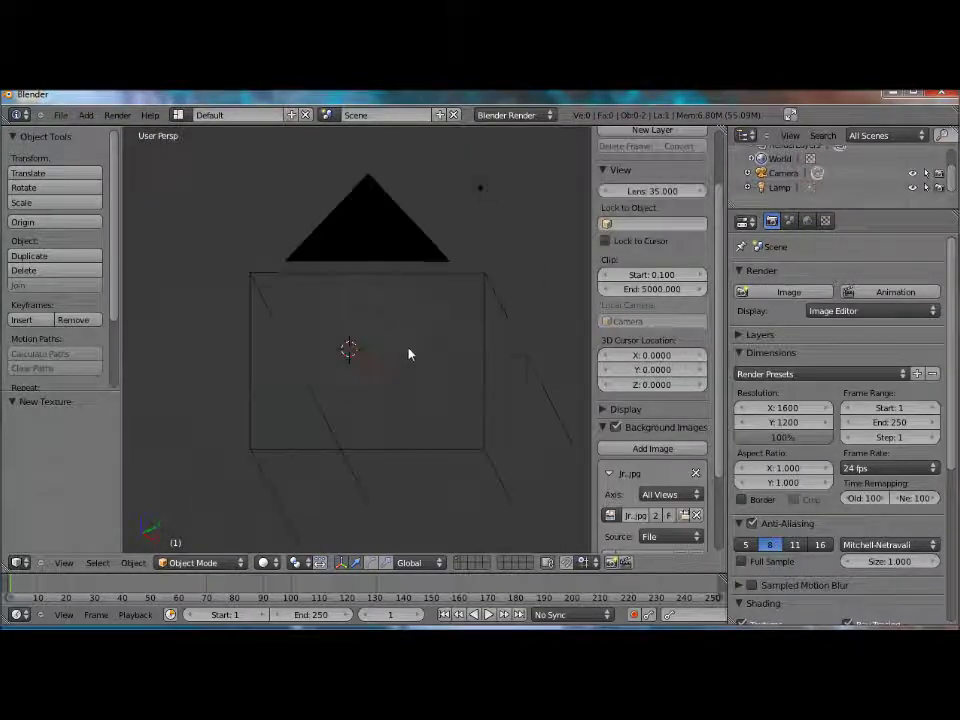
pyautogui.press('KP_0')
pyautogui.scroll(2, 405, 360)
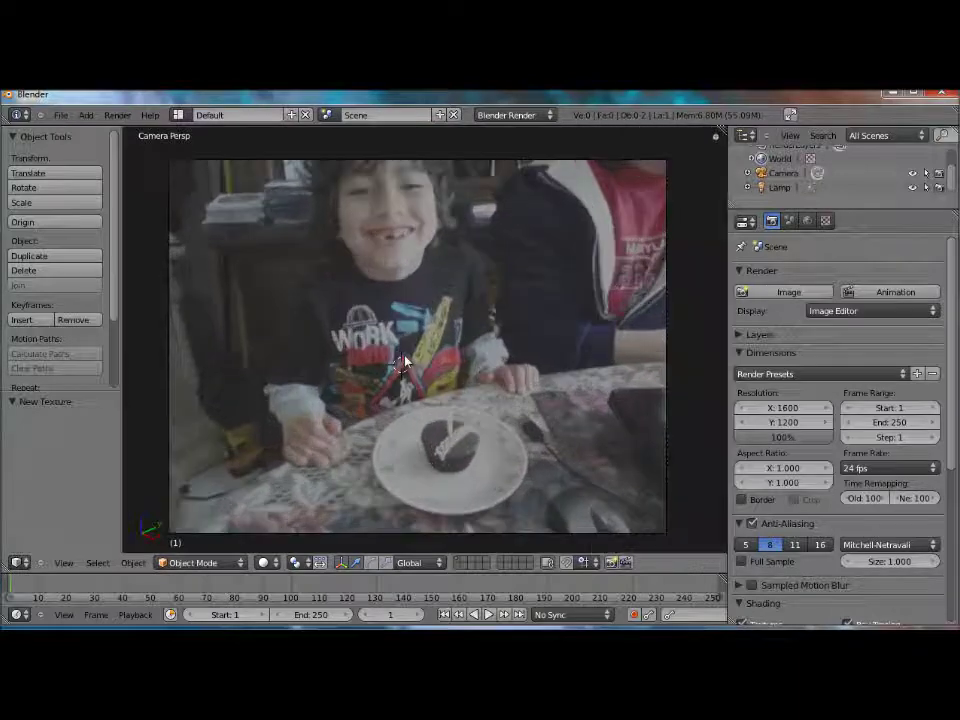
pyautogui.press('t')
pyautogui.scroll(-1, 405, 360)
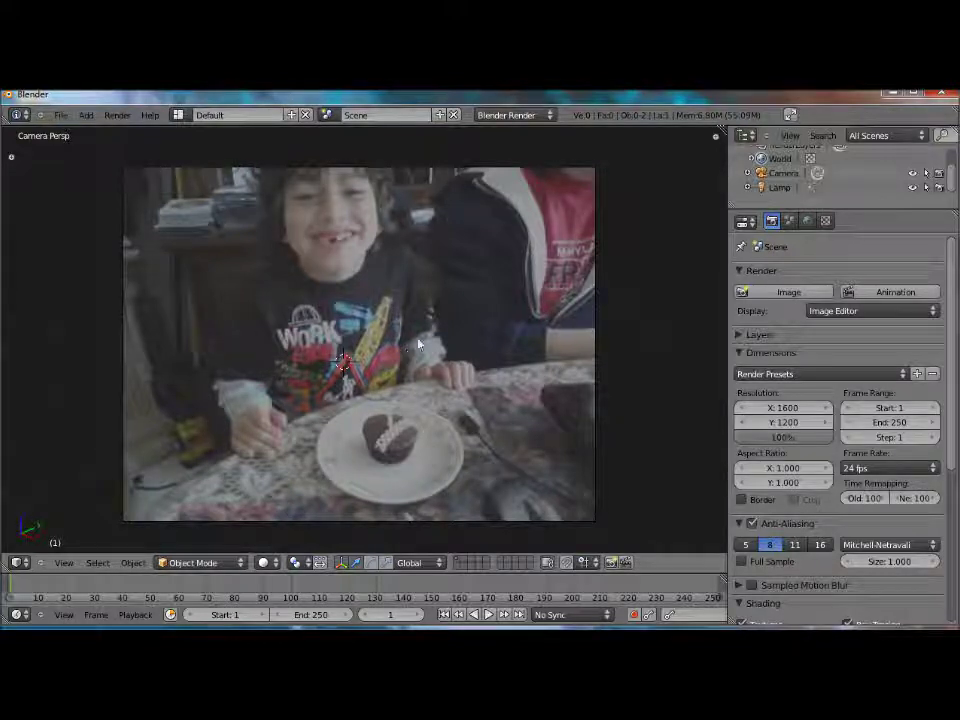
# Add a plane and move it near the boy's face.
pyautogui.hotkey('shift', 'a')
pyautogui.click(468, 345)
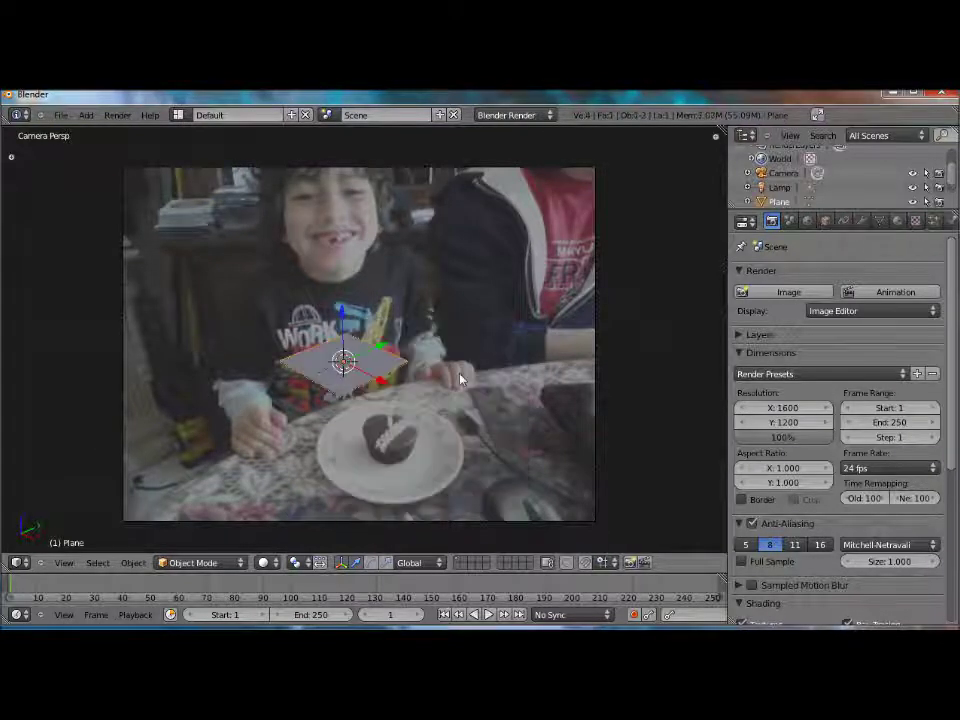
pyautogui.press('g')
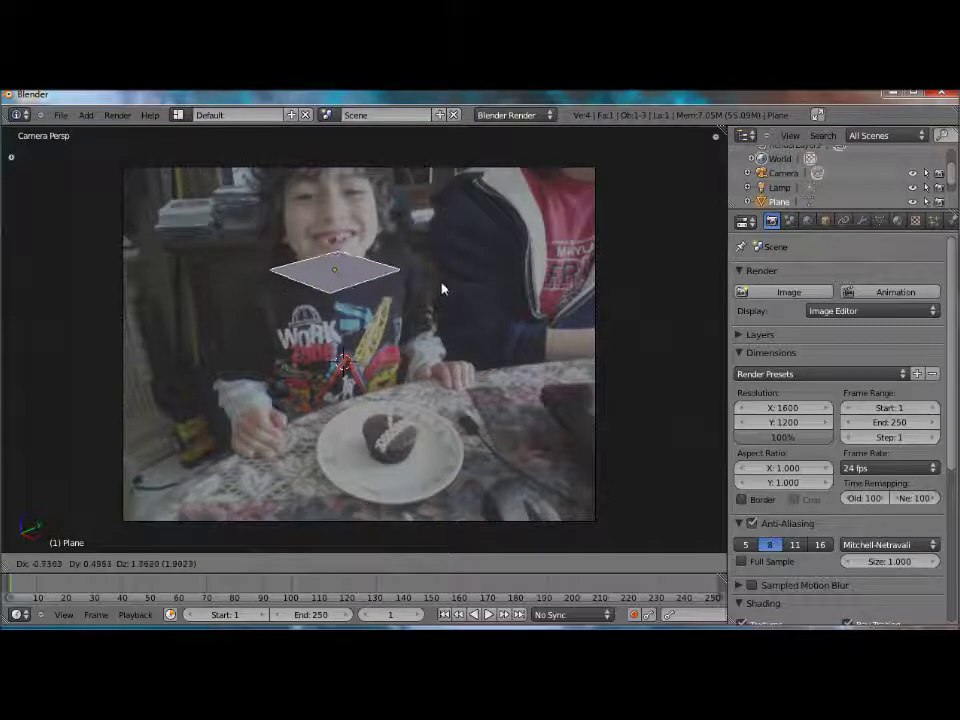
pyautogui.click(433, 277)
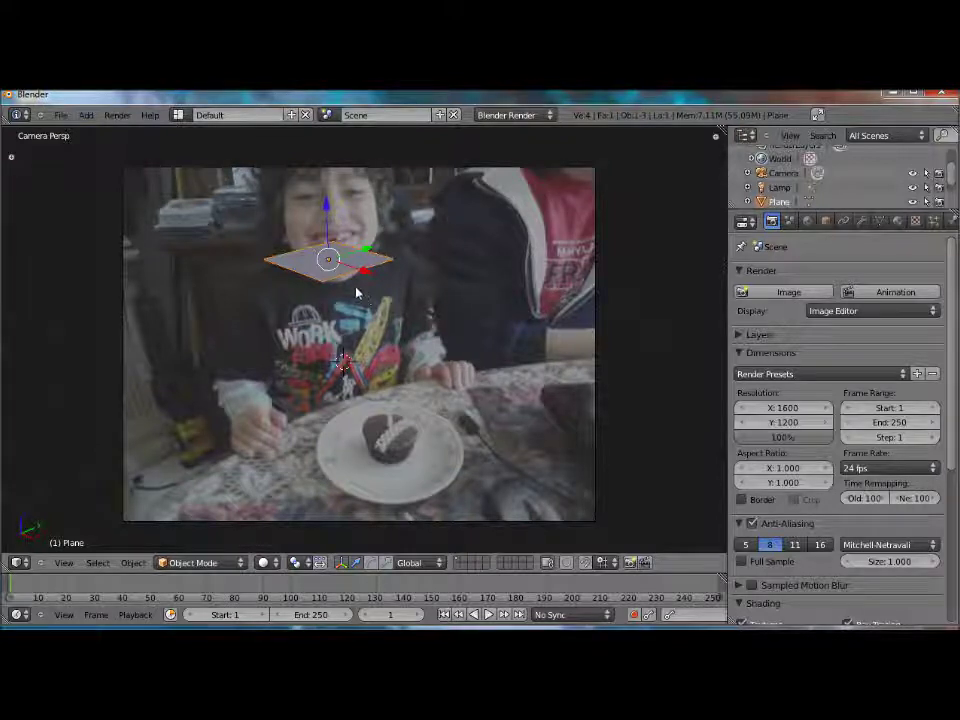
# In Edit Mode, delete three of the plane's four vertices.
pyautogui.press('Tab')
pyautogui.press('a')
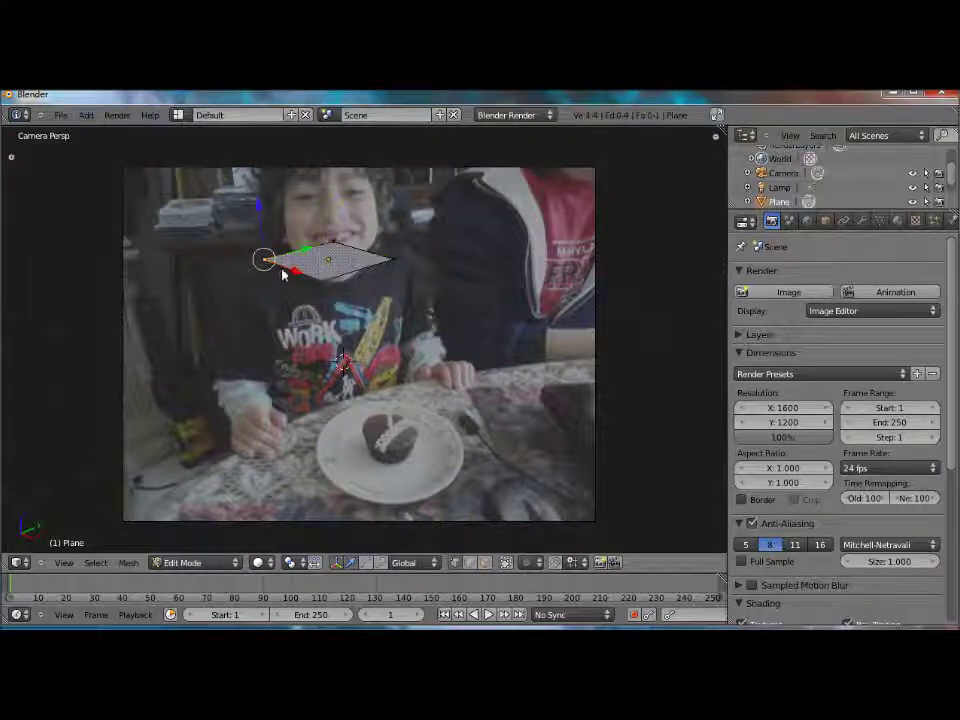
pyautogui.rightClick(394, 264)
pyautogui.keyDown('shift'); pyautogui.rightClick(313, 286); pyautogui.keyUp('shift')
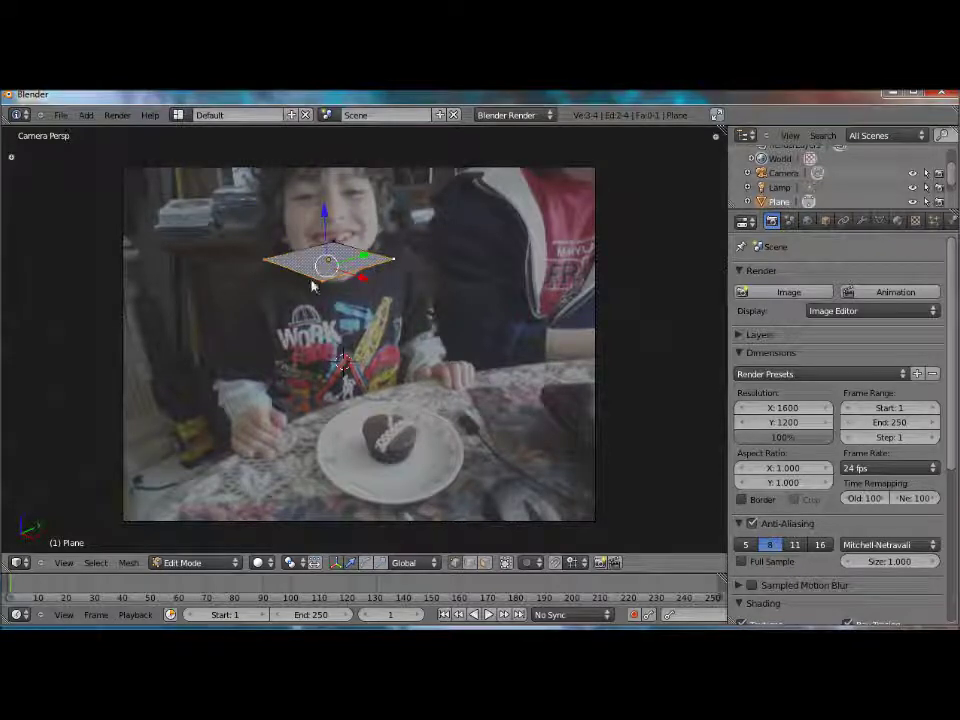
pyautogui.press('x')
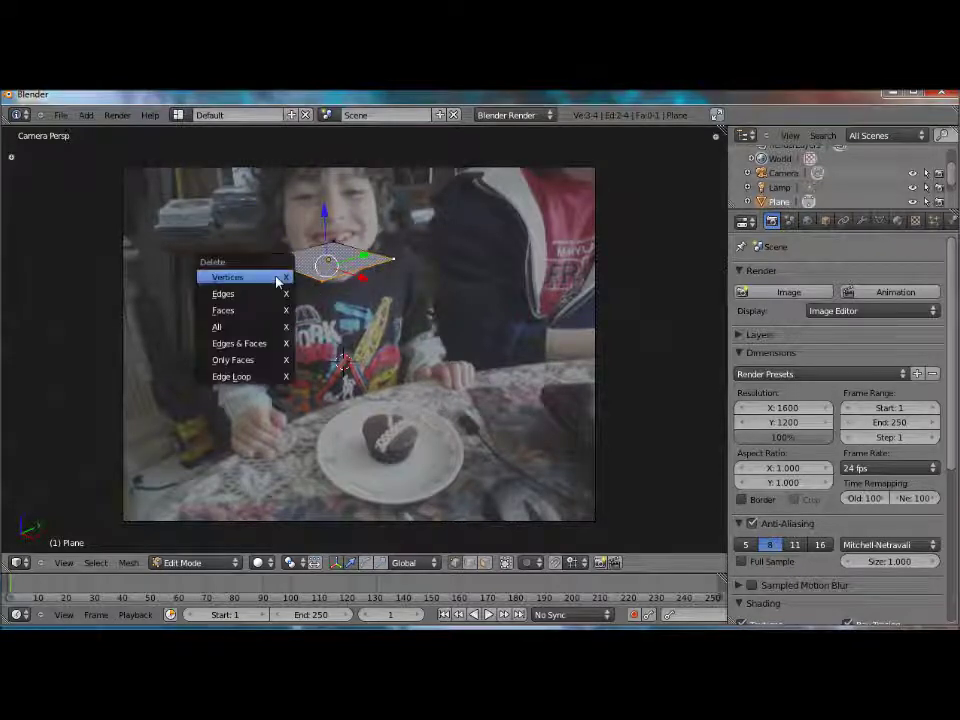
pyautogui.click(279, 279)
pyautogui.scroll(3, 367, 266)
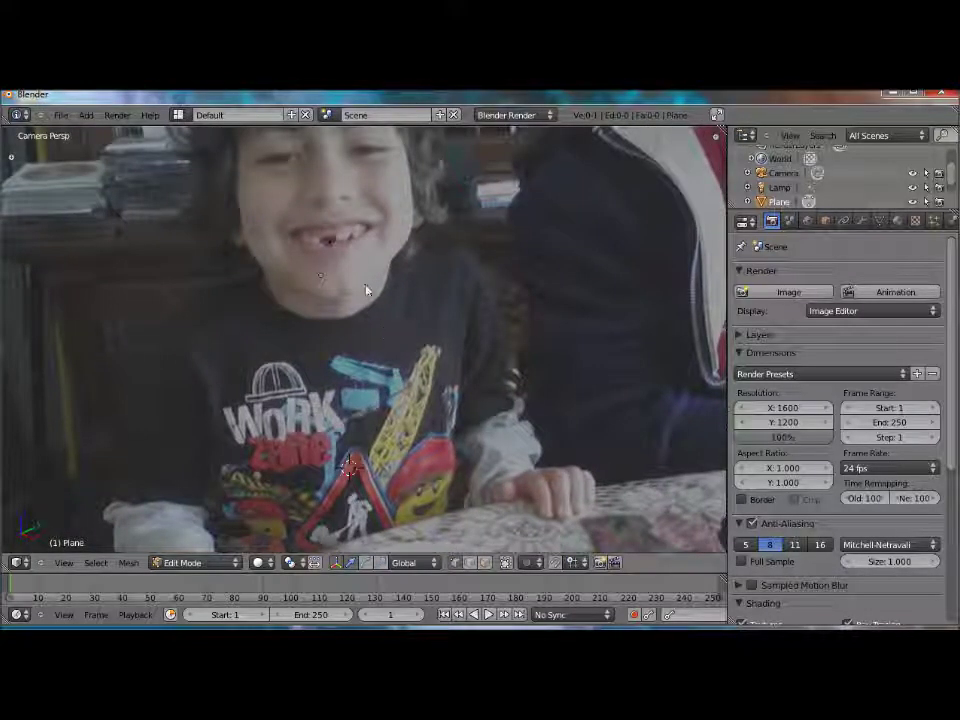
# Move the remaining vertex onto the boy's mouth.
pyautogui.rightClick(334, 253)
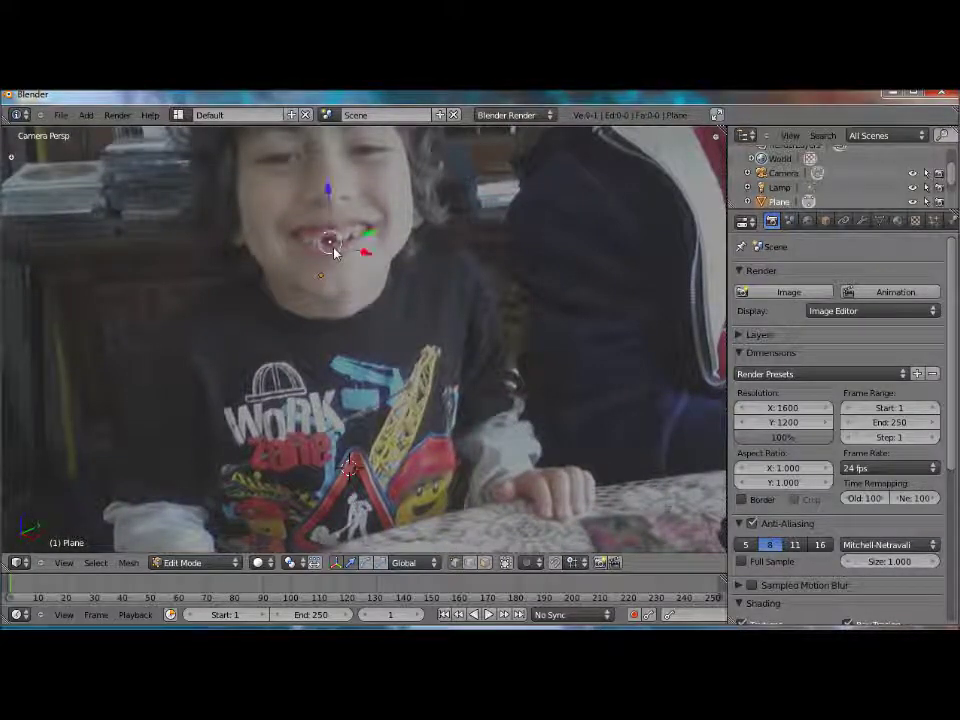
pyautogui.press('g')
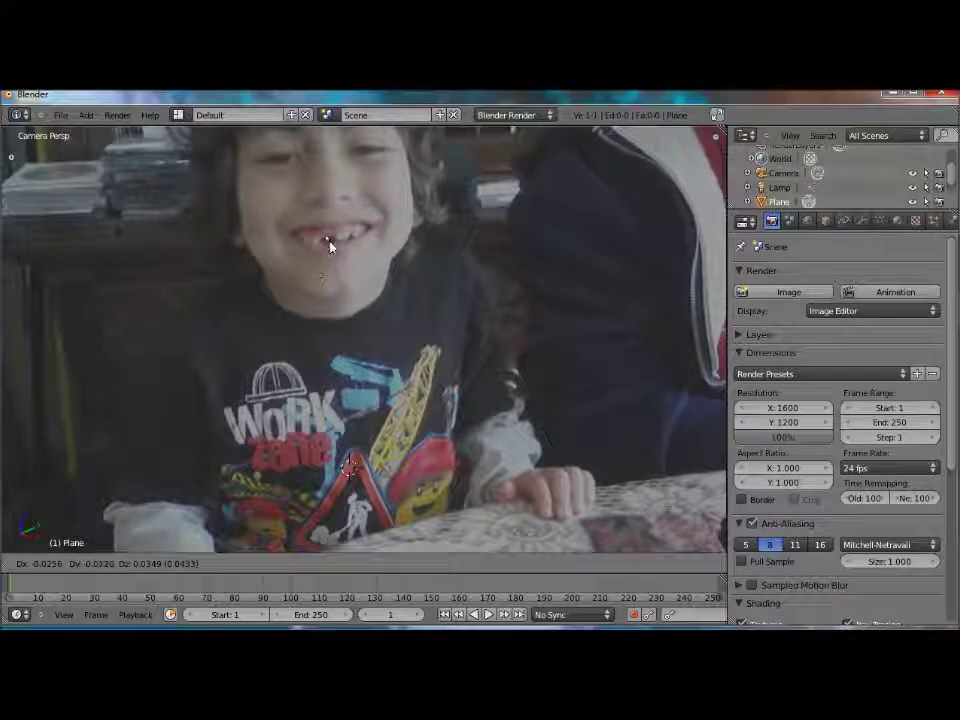
pyautogui.click(330, 247)
pyautogui.scroll(-2, 400, 326)
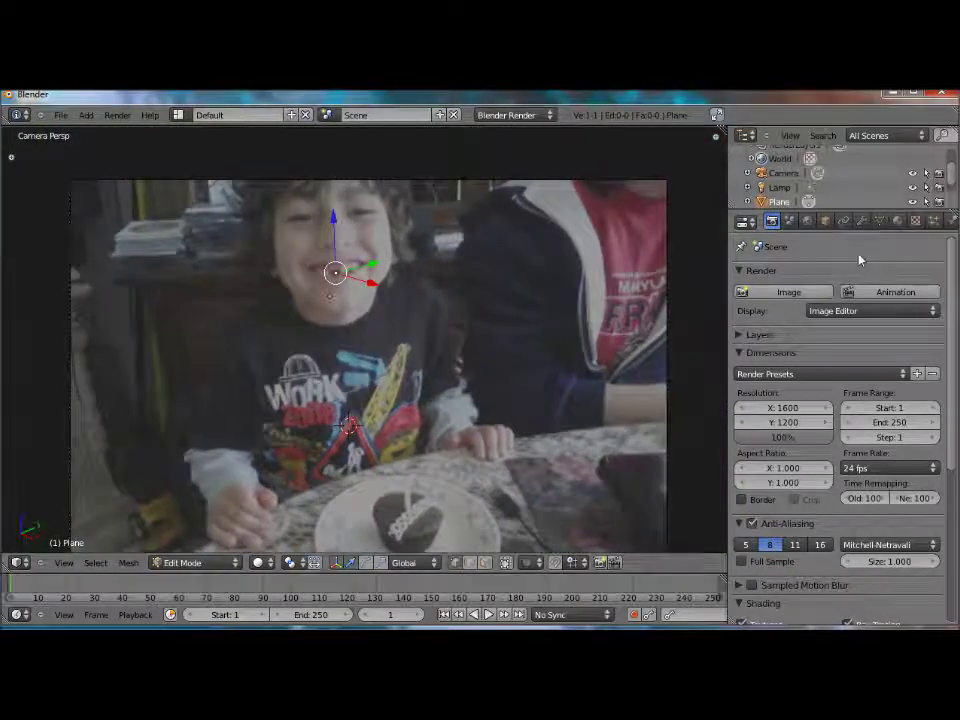
pyautogui.click(897, 220)
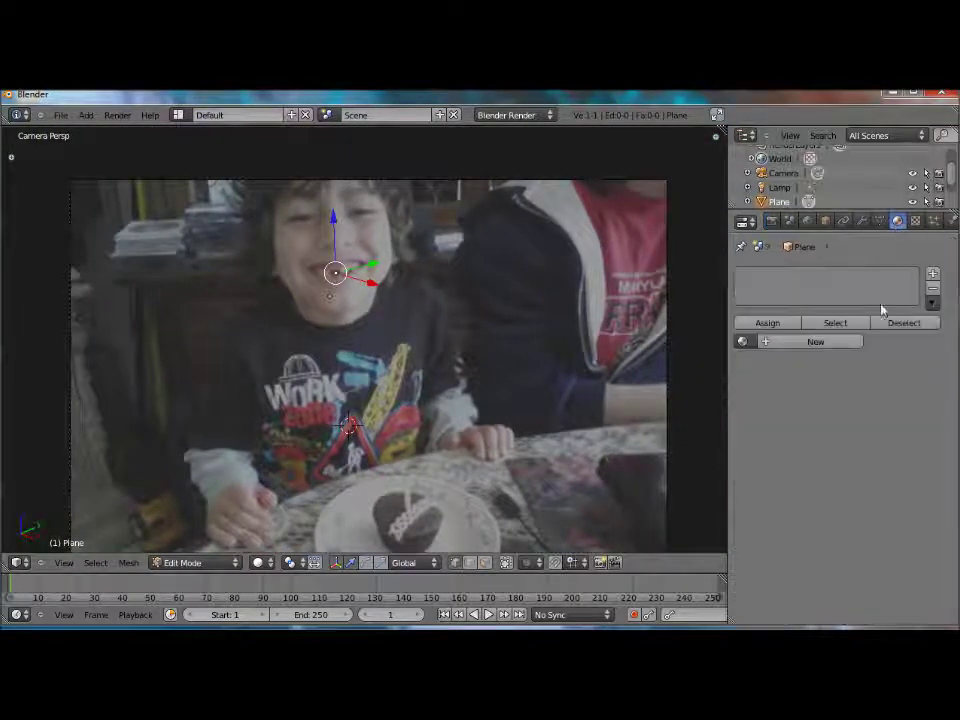
# Give the vertex a new Halo material with Rings, Lines and Star tips enabled.
pyautogui.click(812, 342)
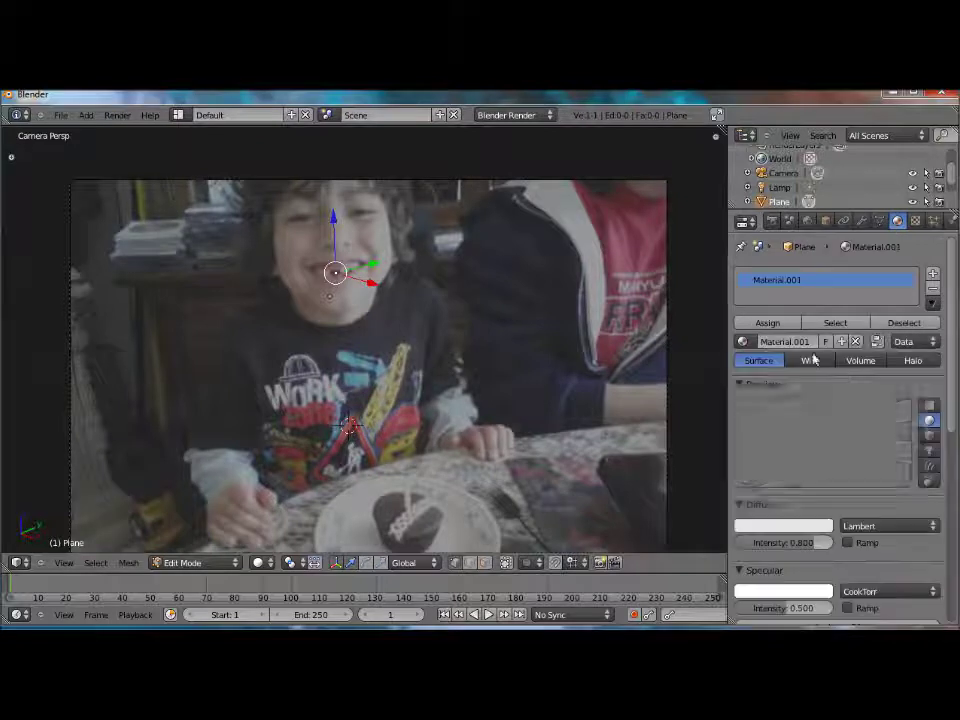
pyautogui.click(913, 360)
pyautogui.scroll(-4, 880, 420)
pyautogui.scroll(-1, 847, 500)
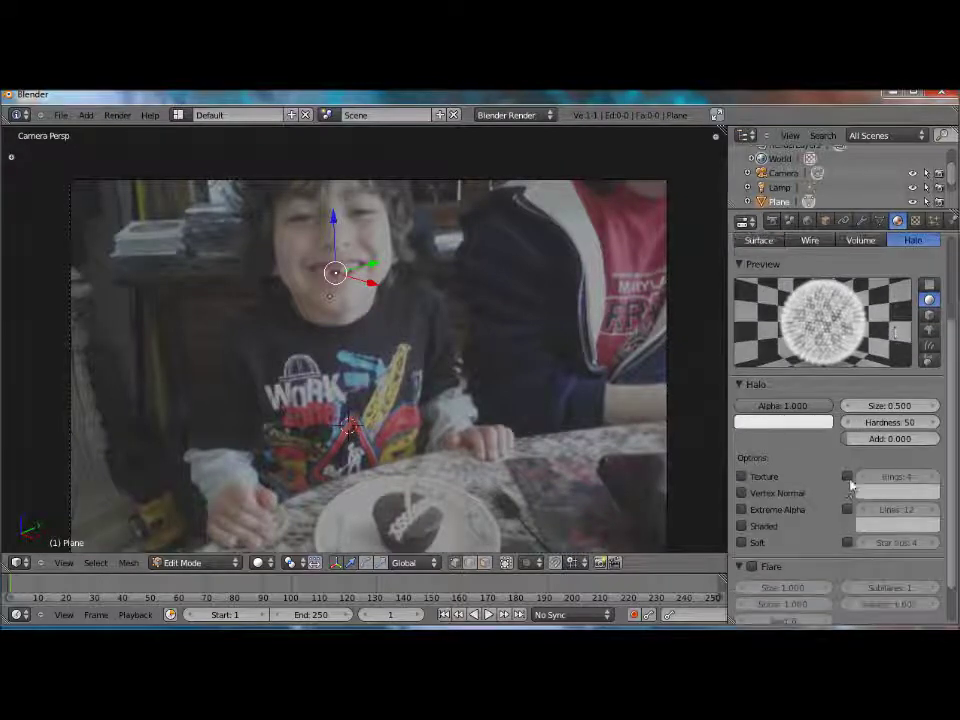
pyautogui.click(848, 477)
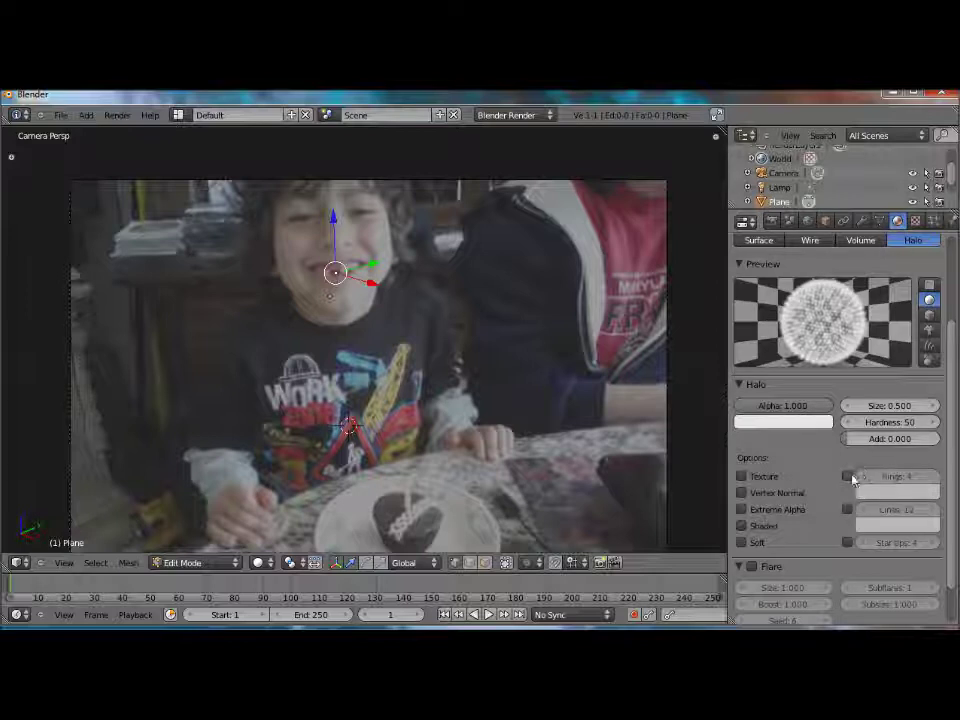
pyautogui.click(847, 509)
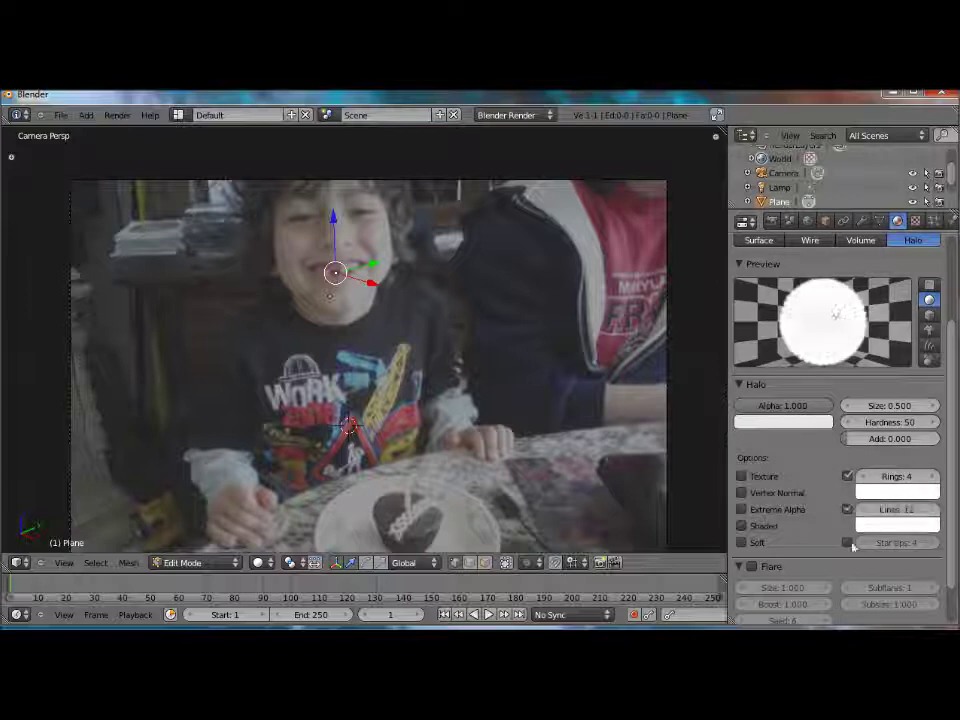
pyautogui.click(849, 543)
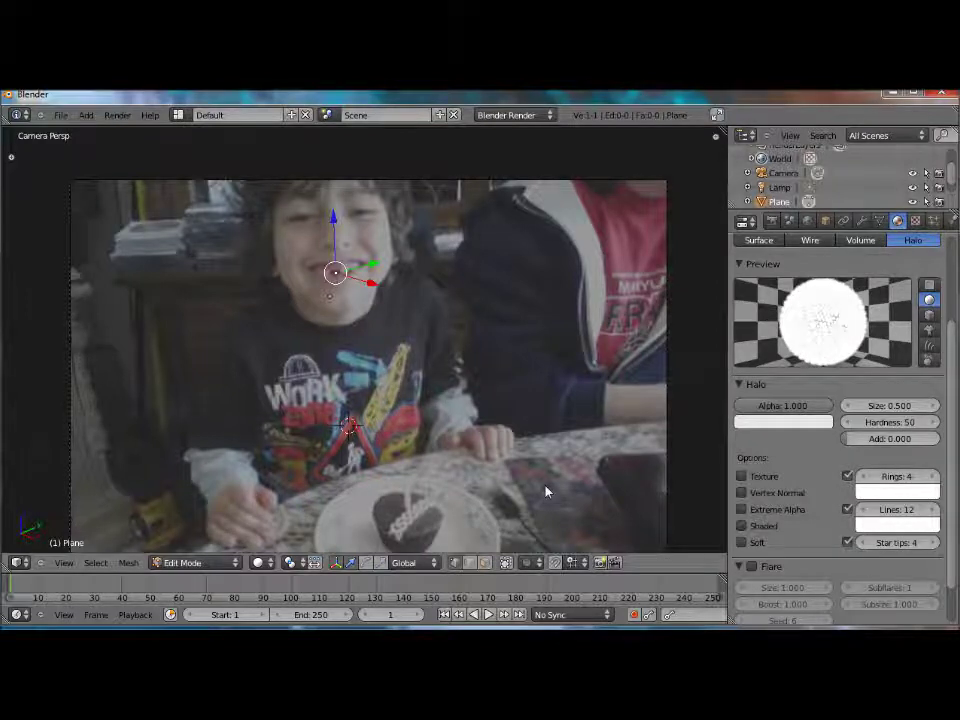
# Render the halo, raise its Size to 1.000, re-render, and lower Rings to 2.
pyautogui.press('F12')
pyautogui.scroll(3, 362, 323)
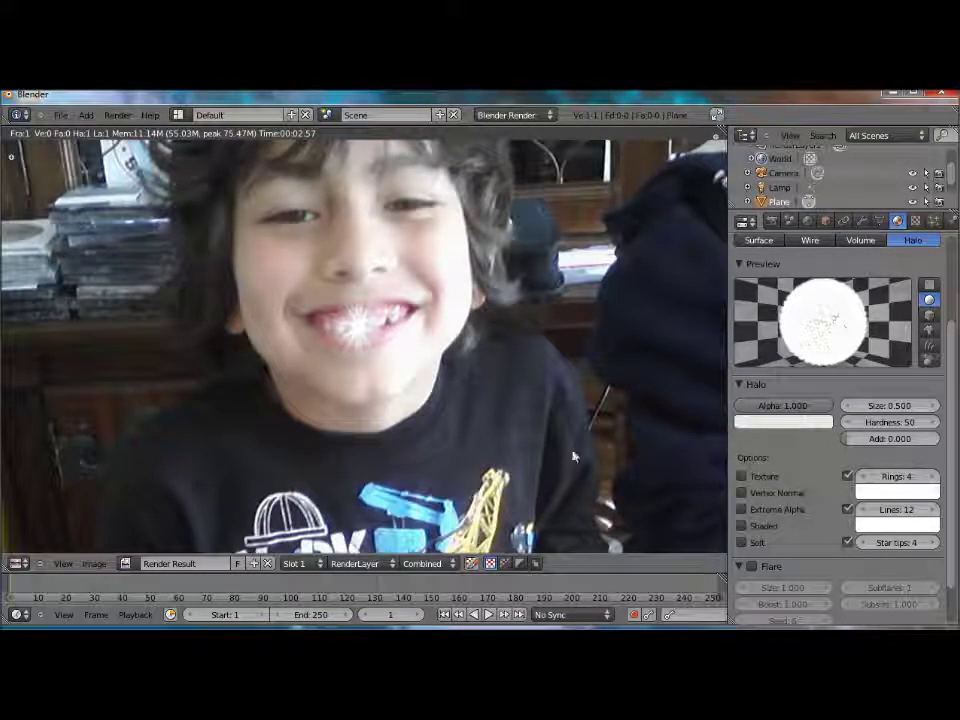
pyautogui.scroll(-4, 419, 323)
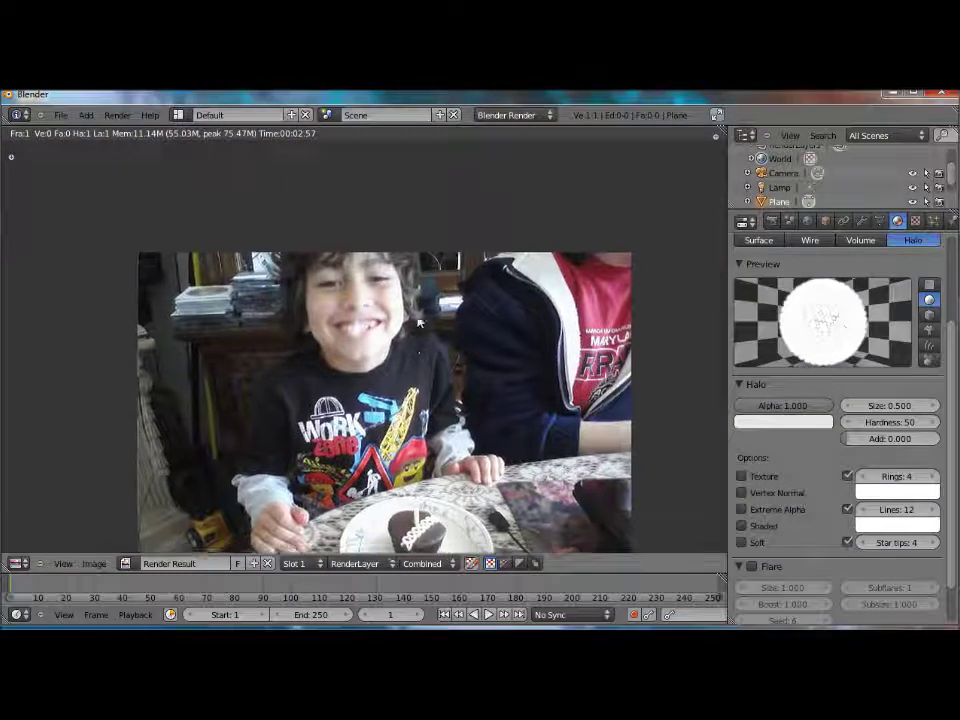
pyautogui.moveTo(419, 321); pyautogui.dragTo(414, 258, button='middle')
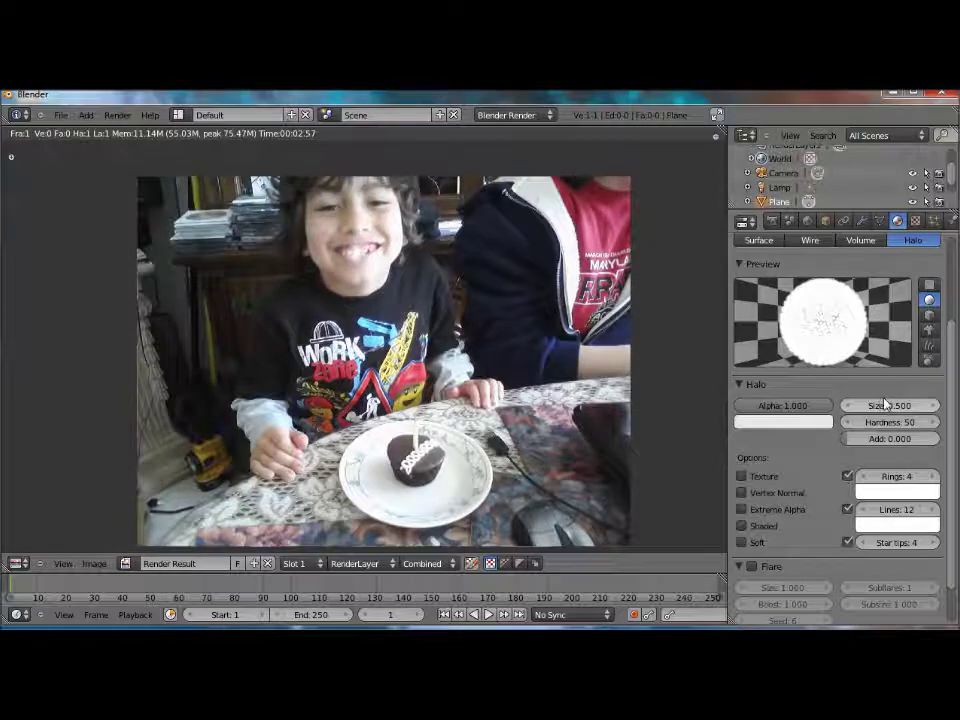
pyautogui.moveTo(880, 405); pyautogui.dragTo(885, 404)
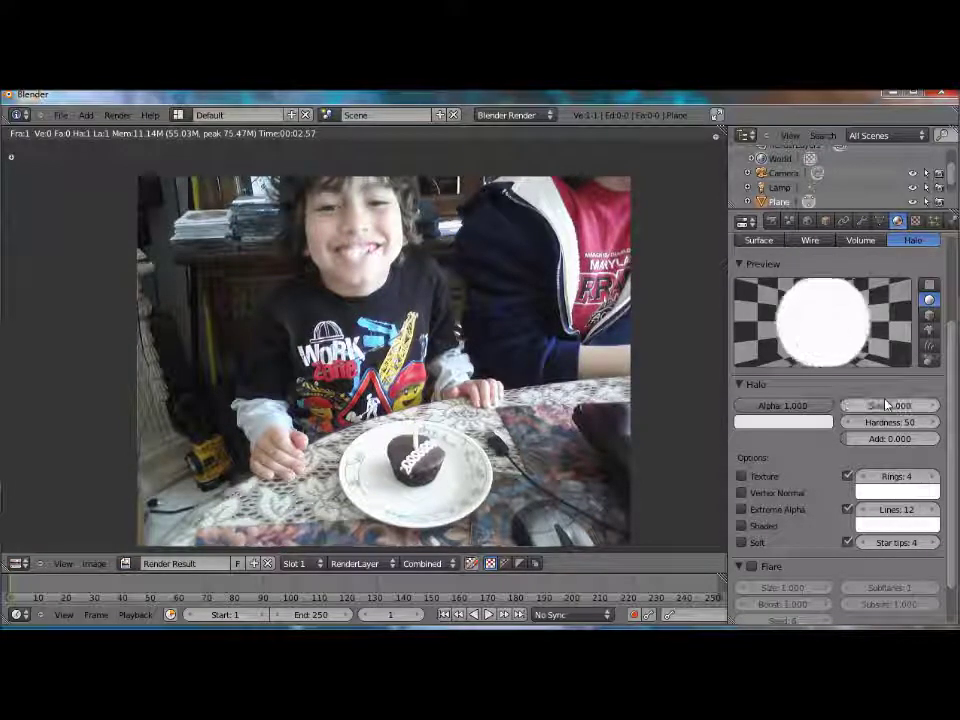
pyautogui.press('F12')
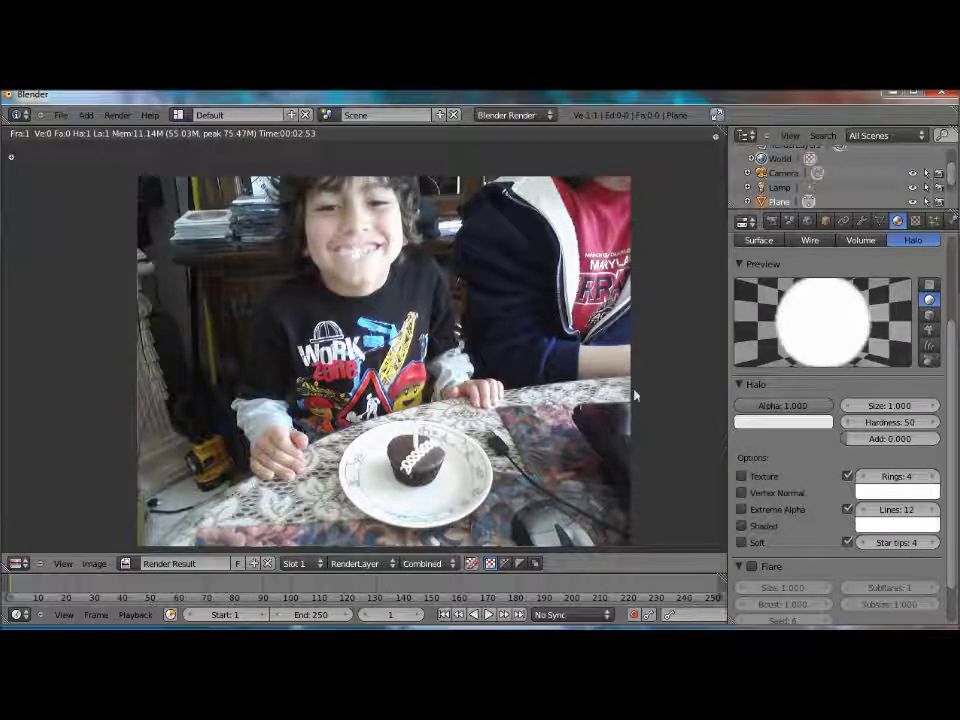
pyautogui.scroll(2, 339, 272)
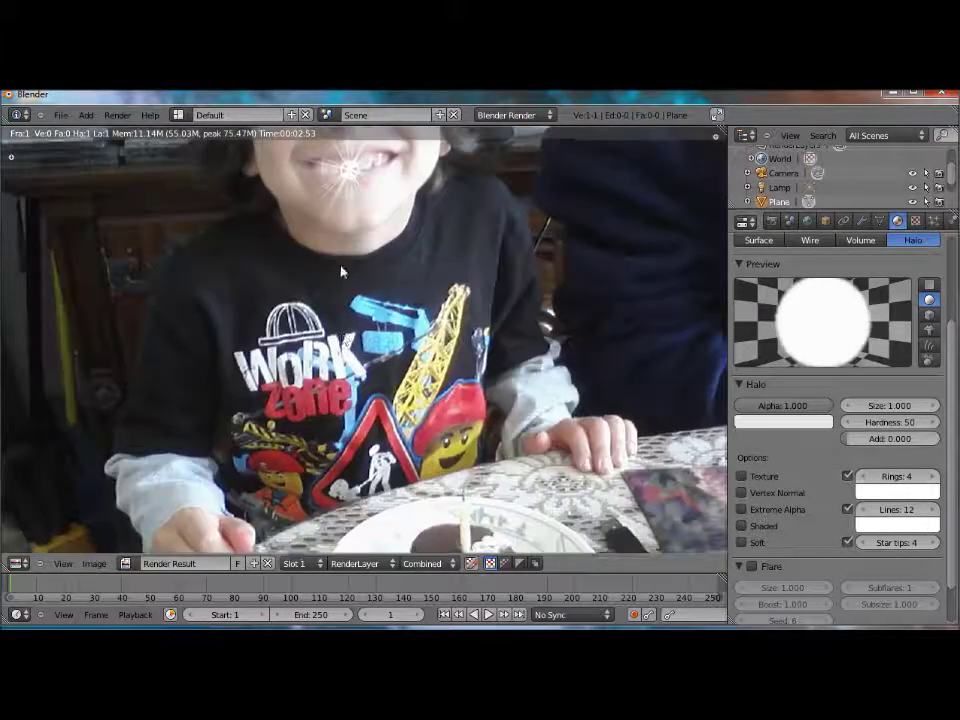
pyautogui.scroll(2, 339, 272)
pyautogui.scroll(2, 355, 343)
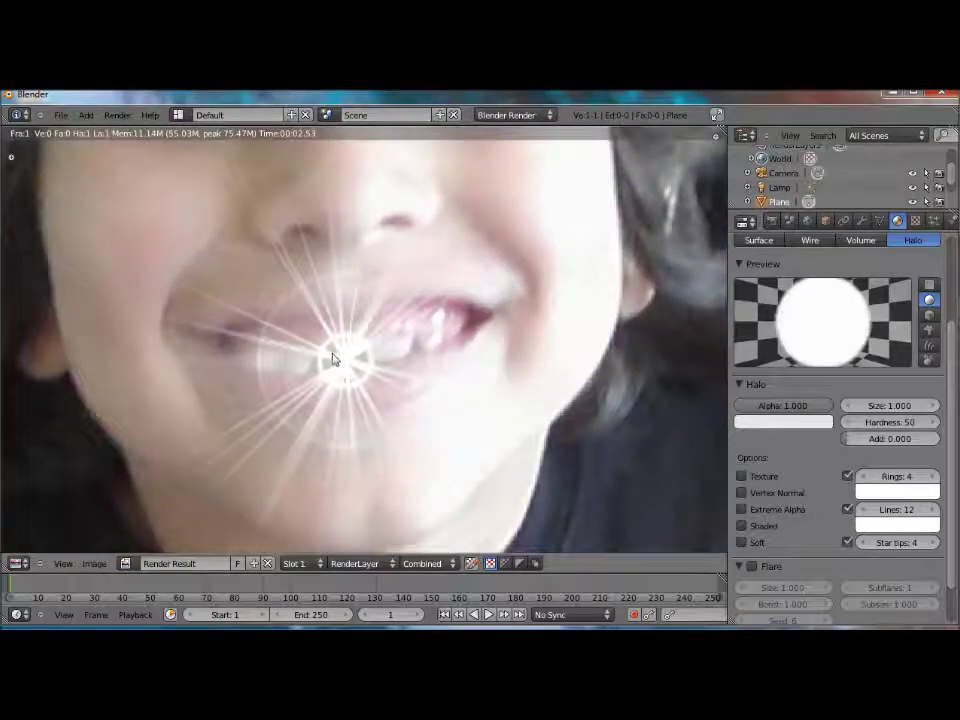
pyautogui.click(866, 478)
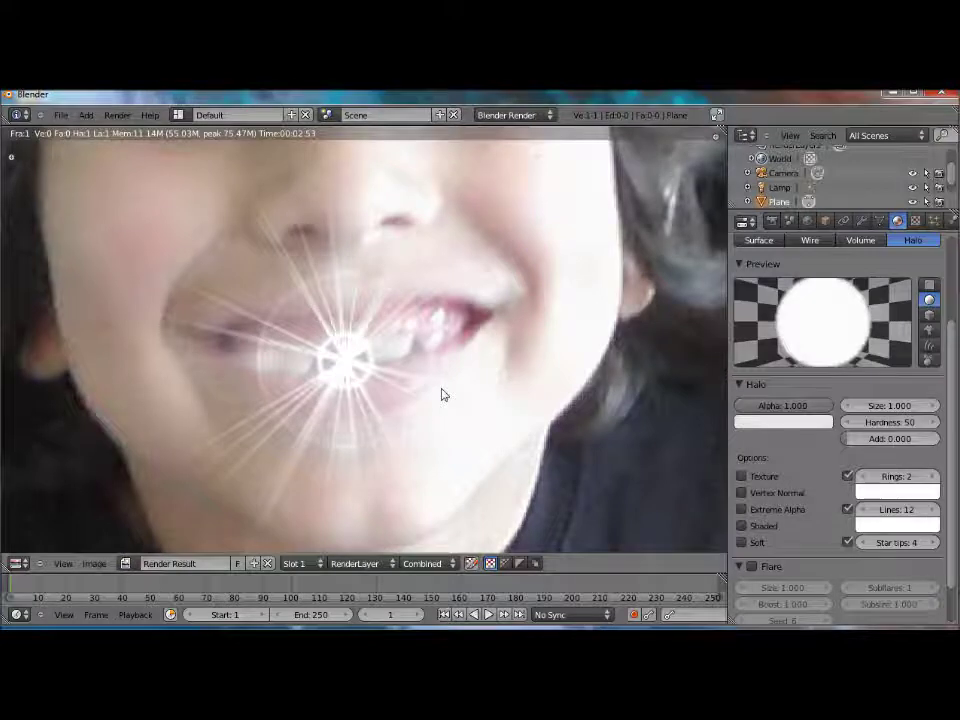
pyautogui.press('F12')
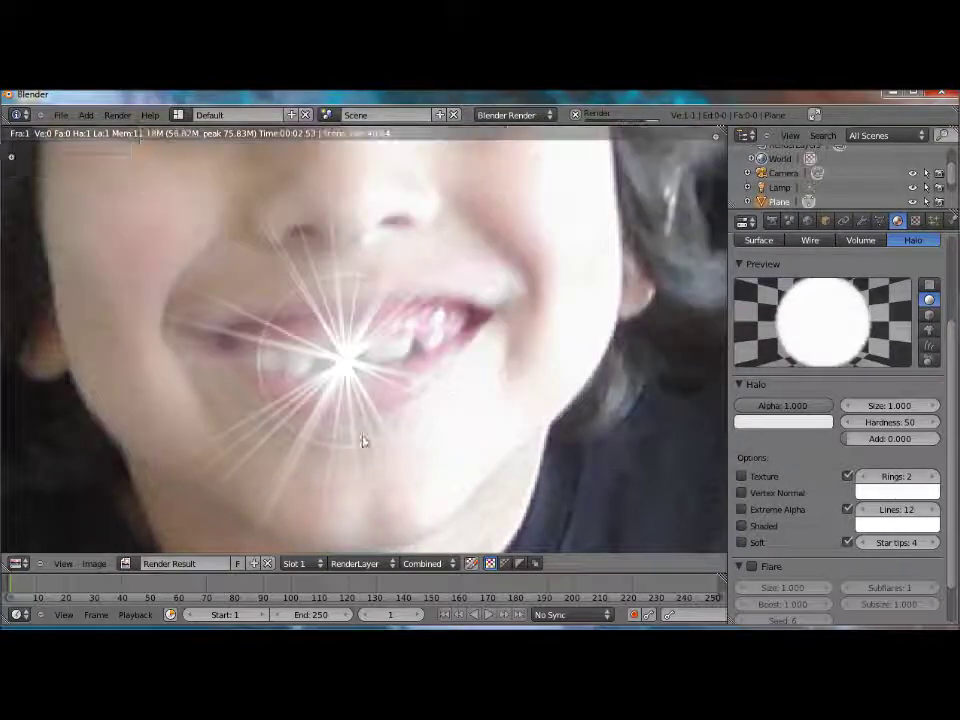
pyautogui.click(822, 421)
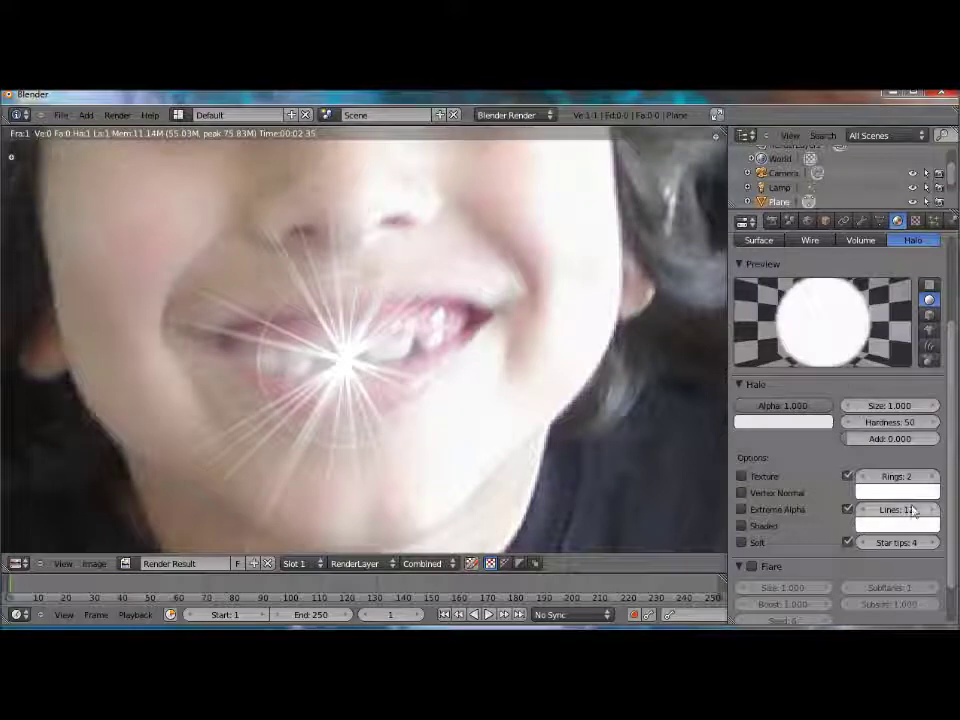
pyautogui.click(862, 510)
pyautogui.click(862, 510)
pyautogui.click(862, 510)
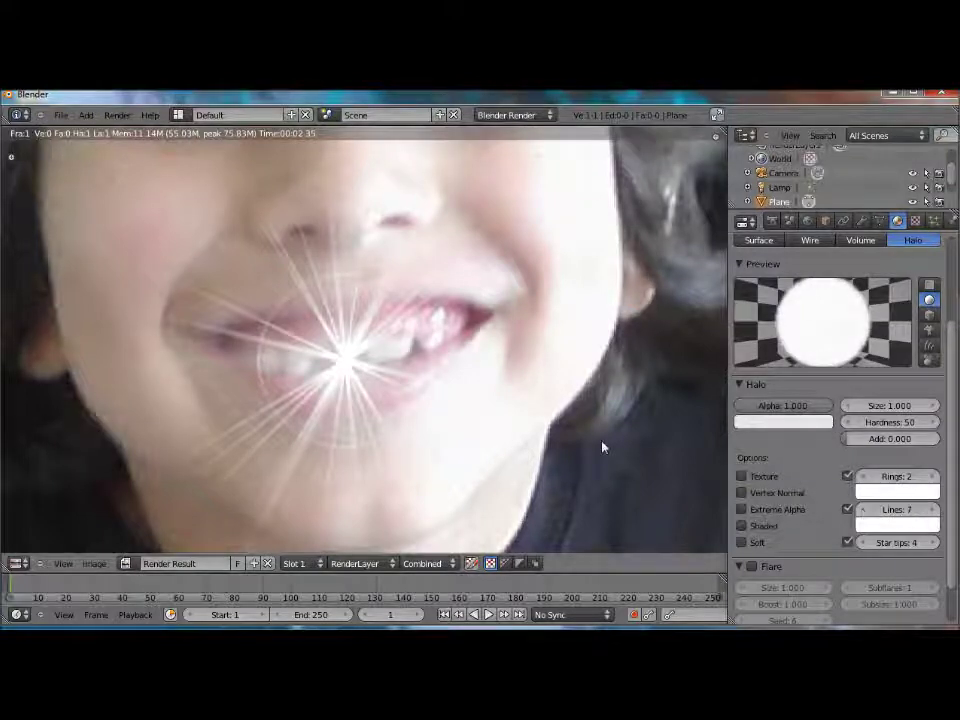
pyautogui.press('F12')
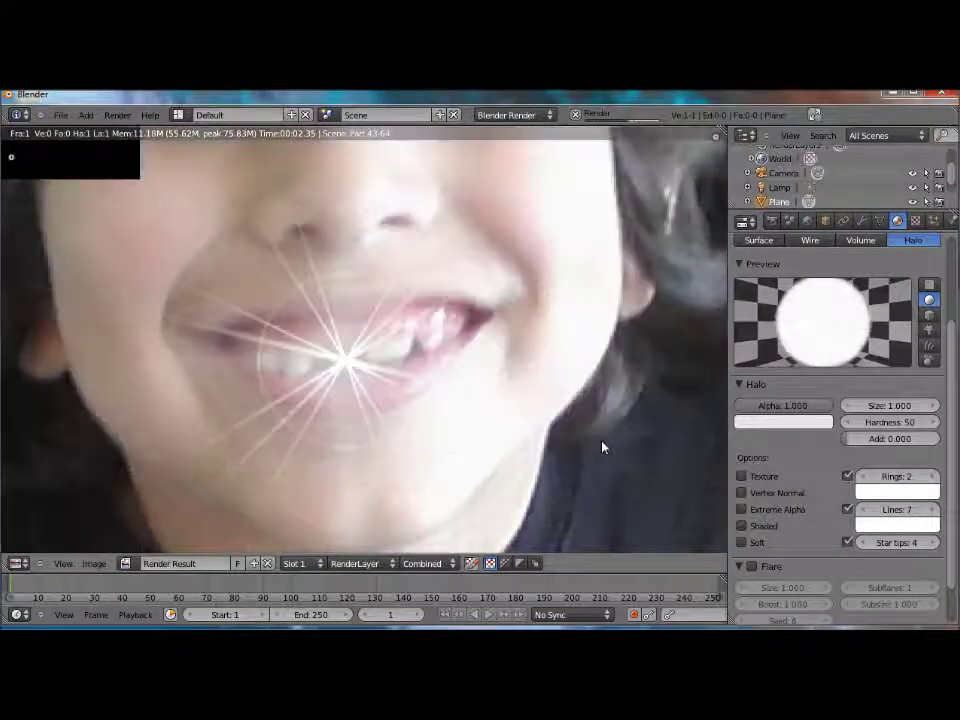
pyautogui.scroll(-3, 589, 407)
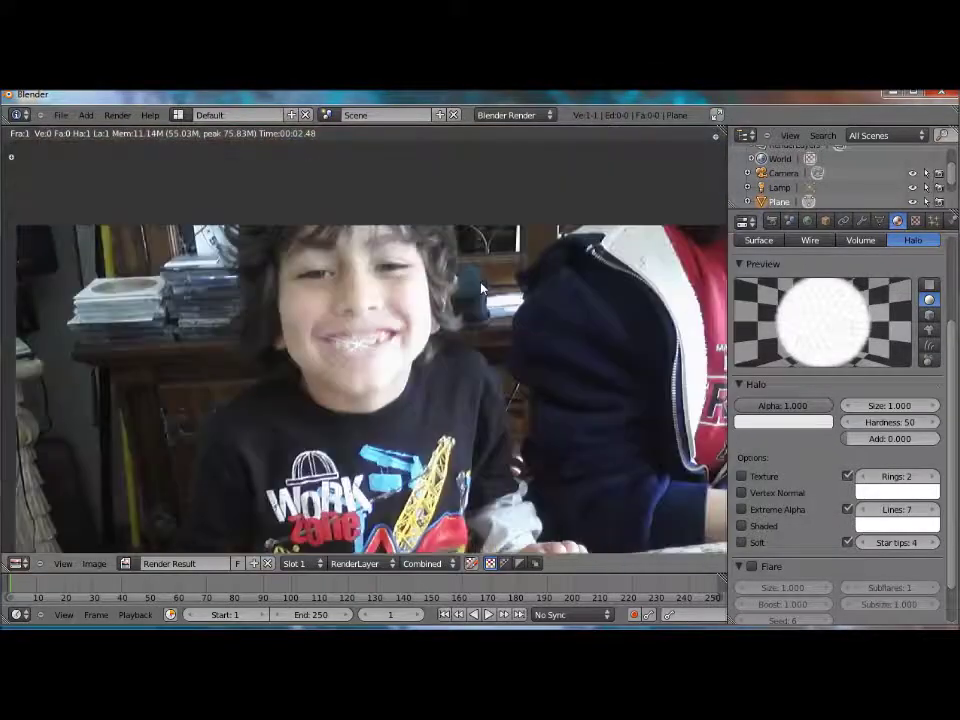
pyautogui.scroll(-1, 497, 321)
pyautogui.scroll(3, 321, 343)
pyautogui.scroll(2, 369, 360)
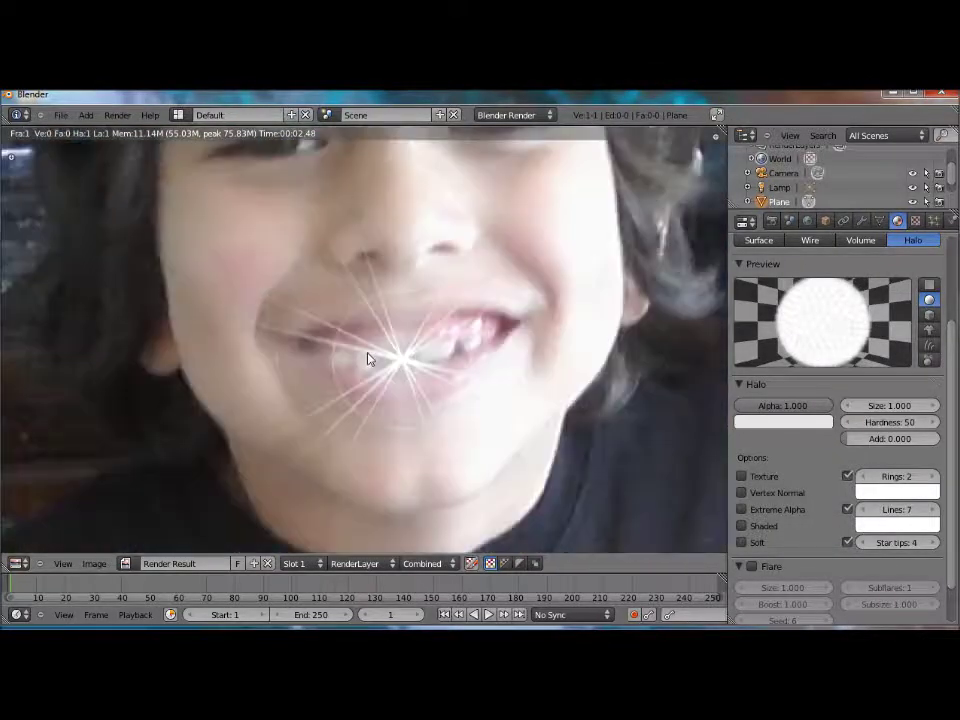
pyautogui.scroll(2, 368, 360)
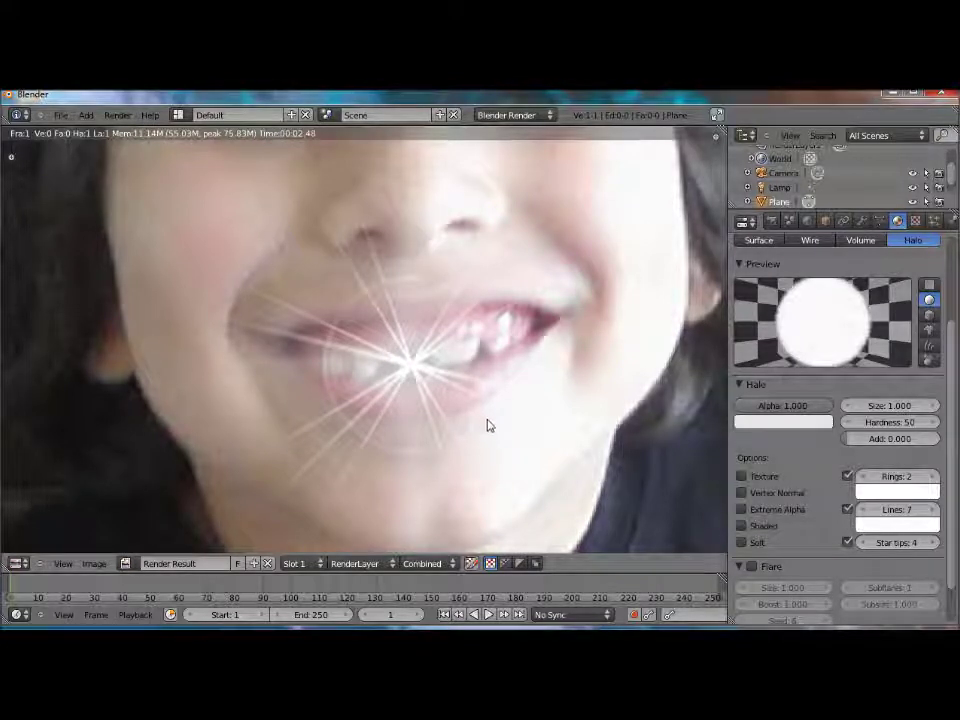
pyautogui.click(862, 542)
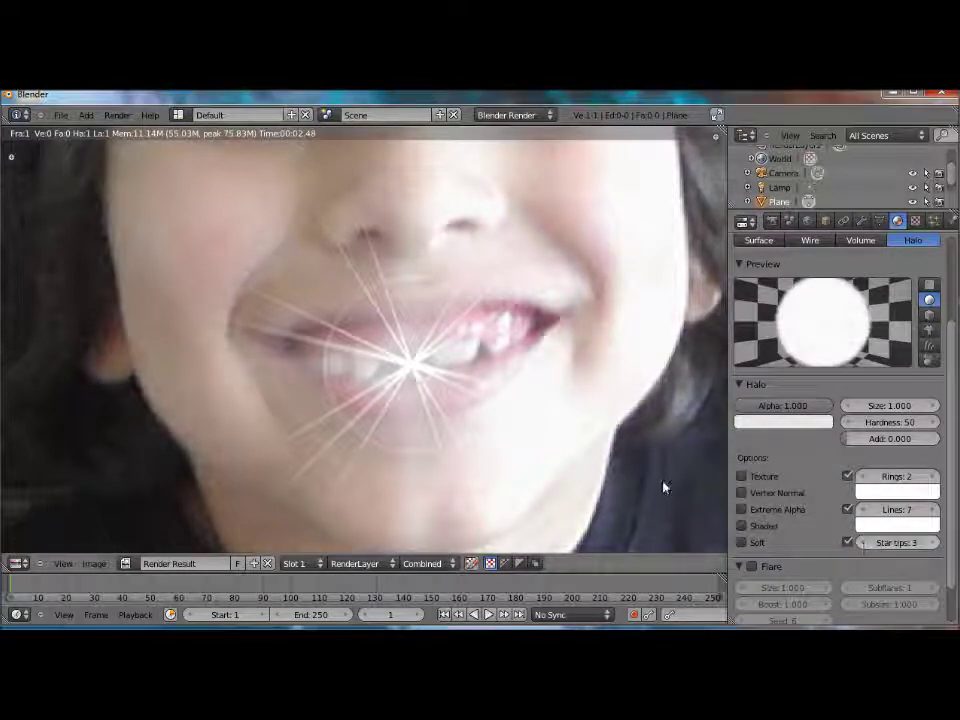
pyautogui.press('F12')
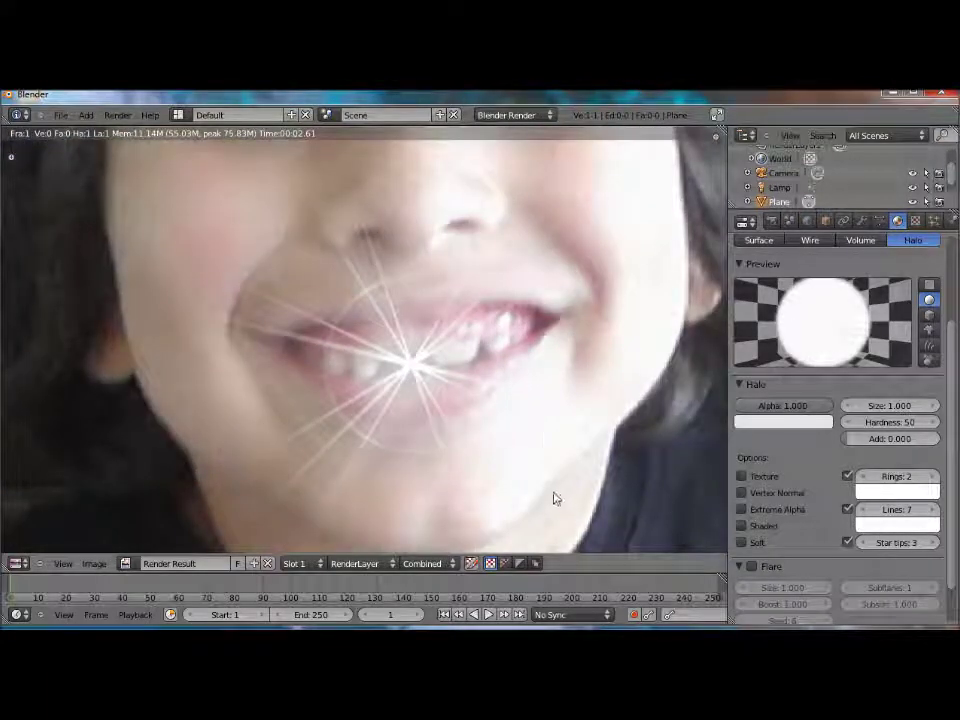
pyautogui.scroll(-2, 834, 548)
pyautogui.scroll(2, 834, 548)
pyautogui.scroll(2, 819, 544)
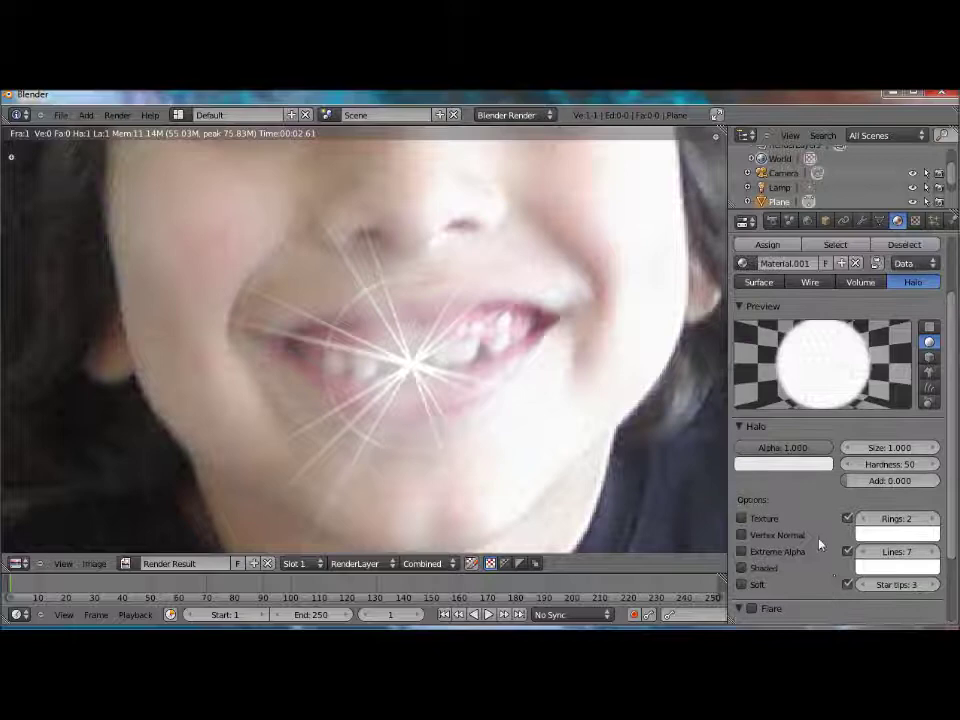
pyautogui.scroll(-1, 819, 544)
pyautogui.scroll(-2, 800, 550)
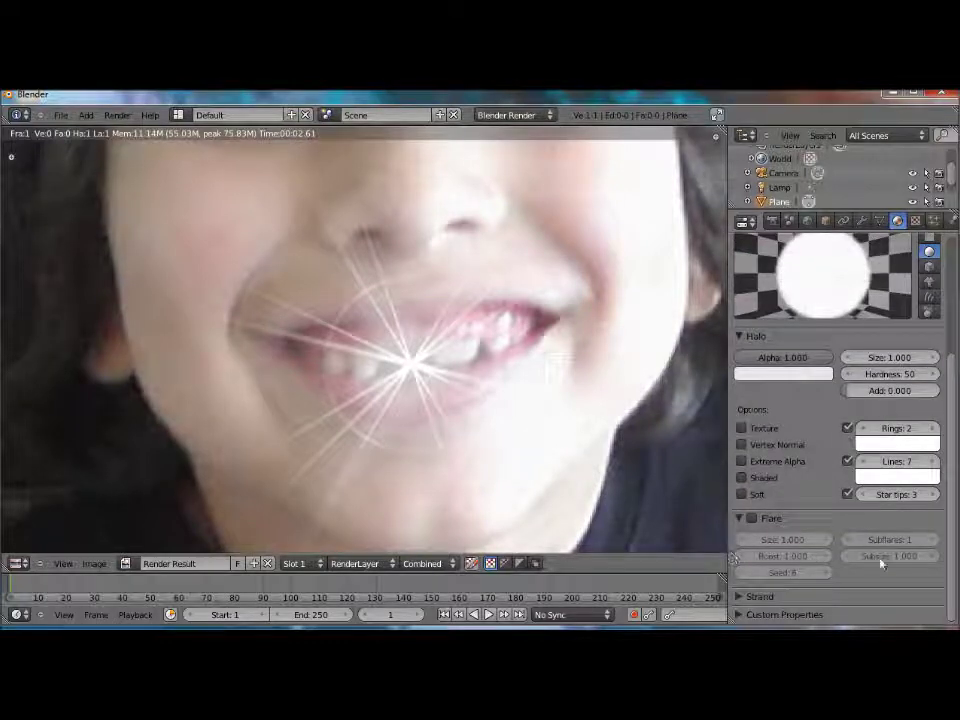
pyautogui.scroll(2, 750, 500)
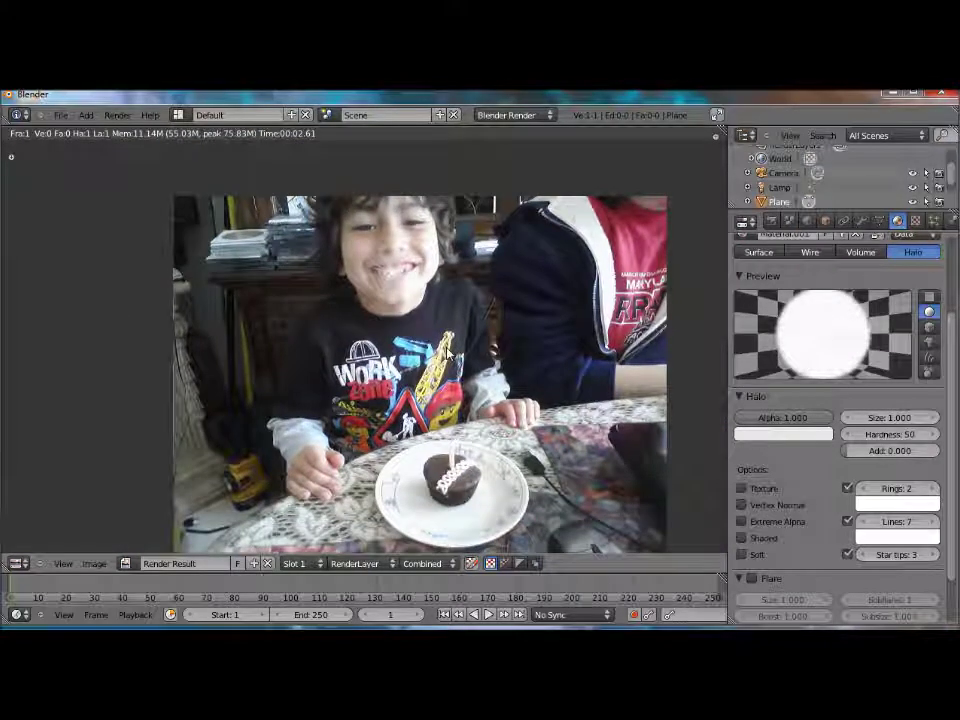
# Turn the area into a Compositing Node Editor with Use Nodes and Backdrop enabled.
pyautogui.click(25, 565)
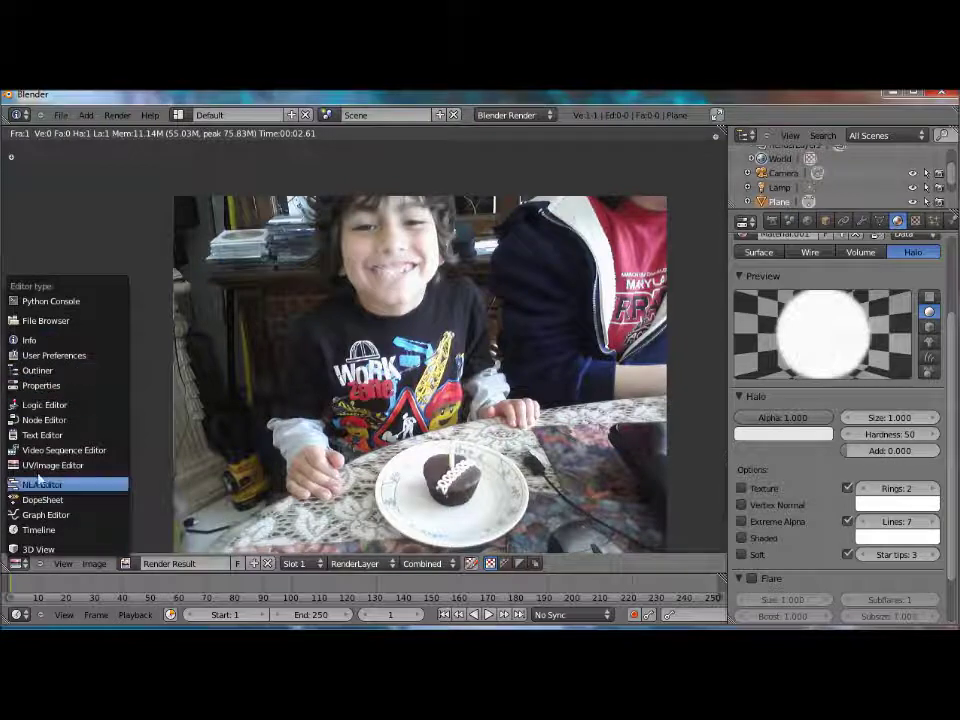
pyautogui.click(78, 420)
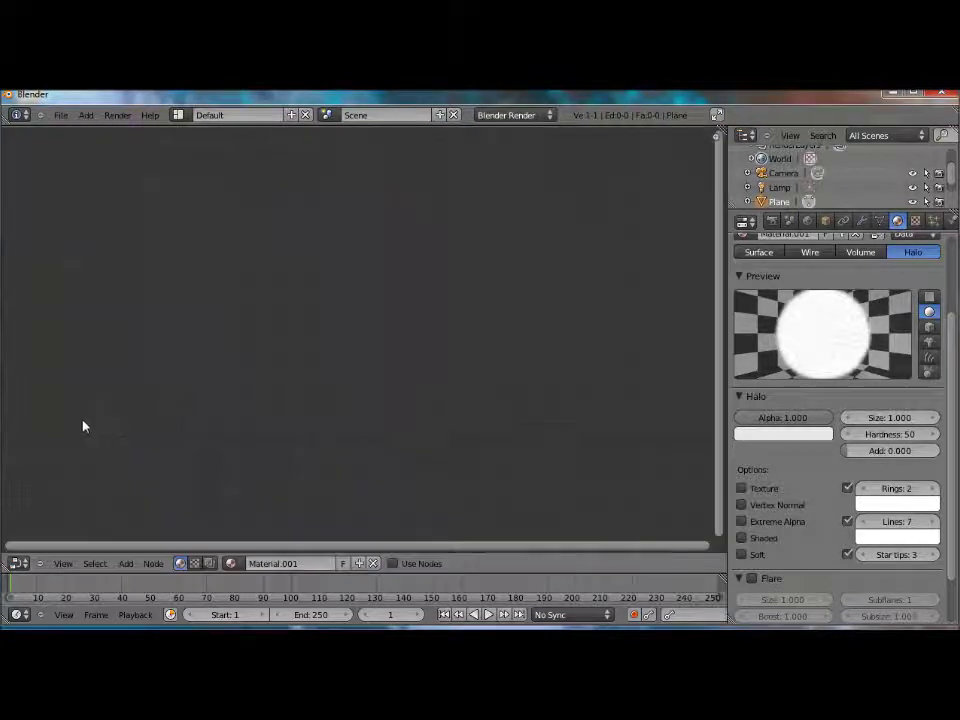
pyautogui.click(210, 564)
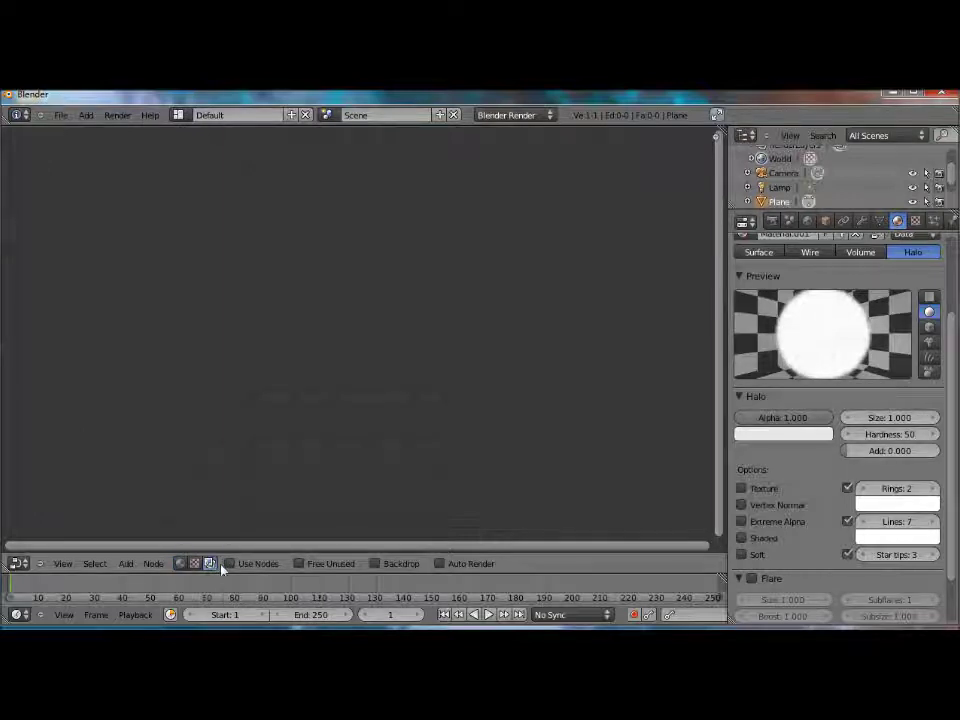
pyautogui.click(231, 564)
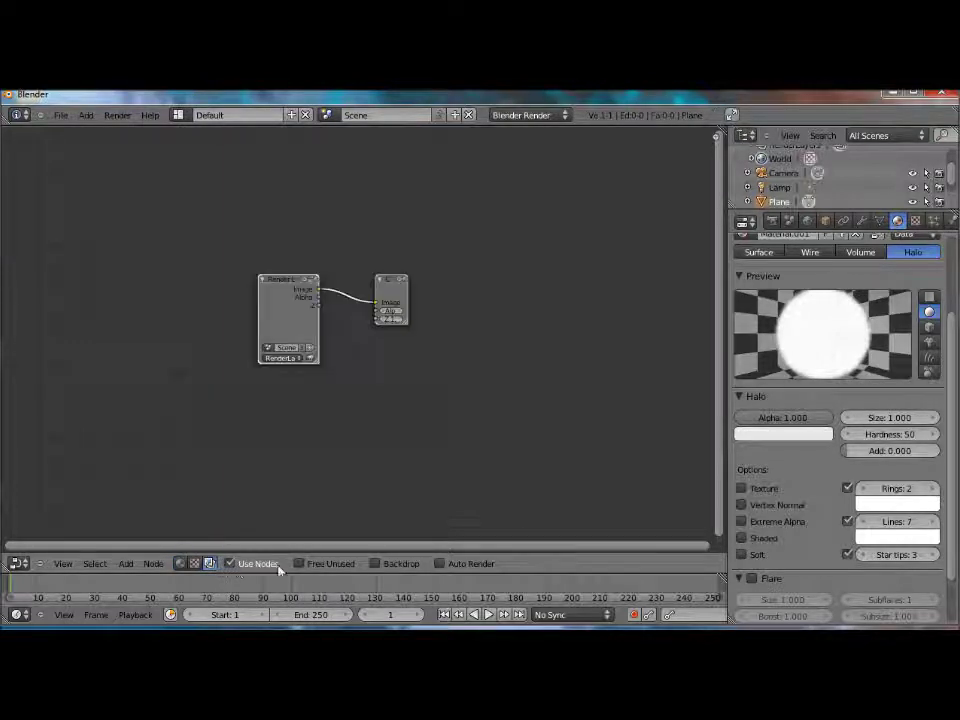
pyautogui.click(377, 565)
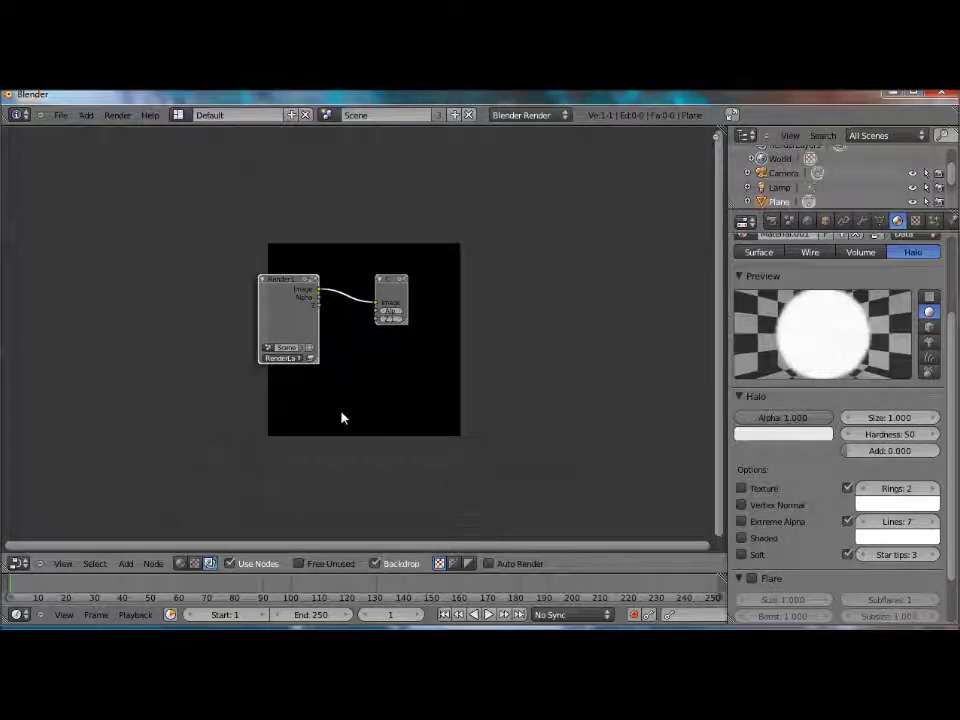
# Add a Viewer node fed by the Render Layers Image and fit the backdrop.
pyautogui.hotkey('shift', 'a')
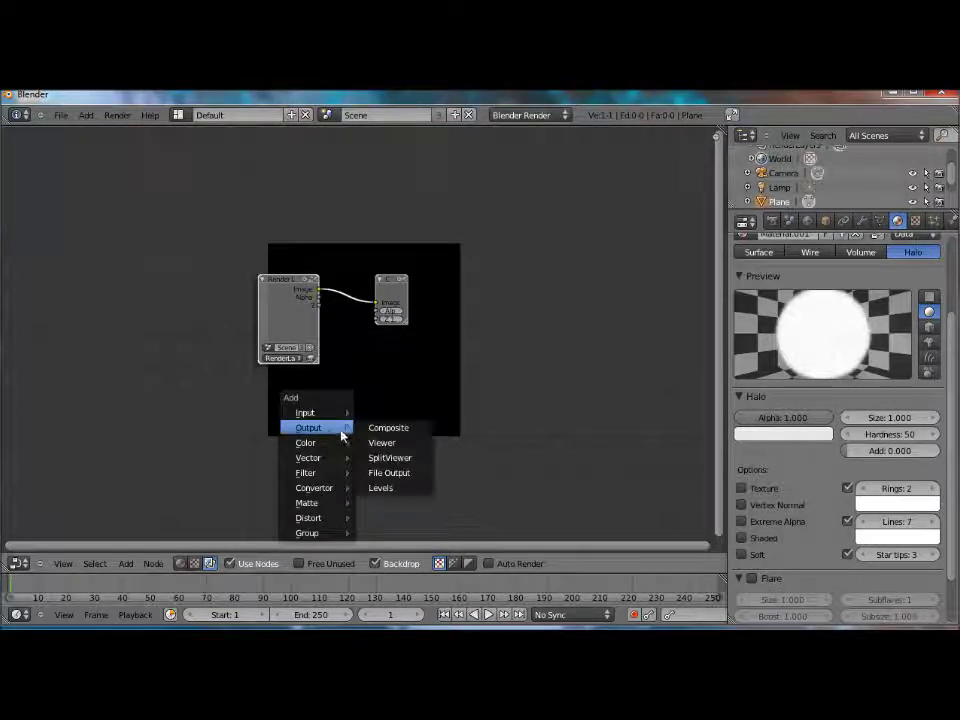
pyautogui.click(392, 429)
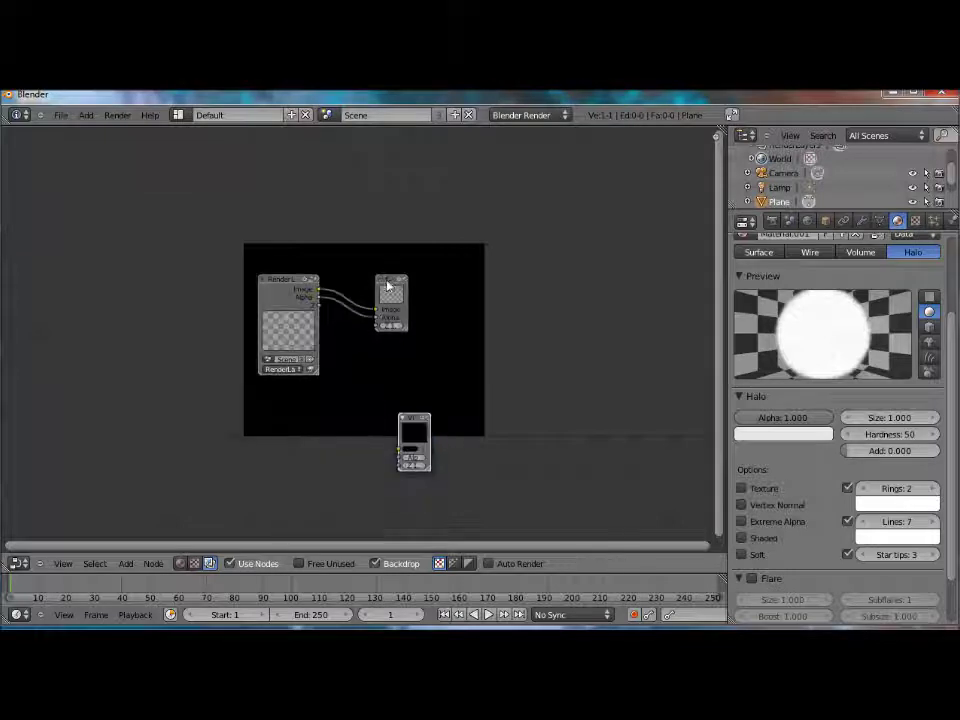
pyautogui.moveTo(388, 287)
pyautogui.mouseDown()
pyautogui.moveTo(527, 283)
pyautogui.moveTo(469, 336)
pyautogui.mouseUp()
pyautogui.moveTo(418, 424)
pyautogui.mouseDown()
pyautogui.moveTo(396, 221)
pyautogui.moveTo(368, 242)
pyautogui.mouseUp()
pyautogui.moveTo(318, 290); pyautogui.dragTo(348, 269)
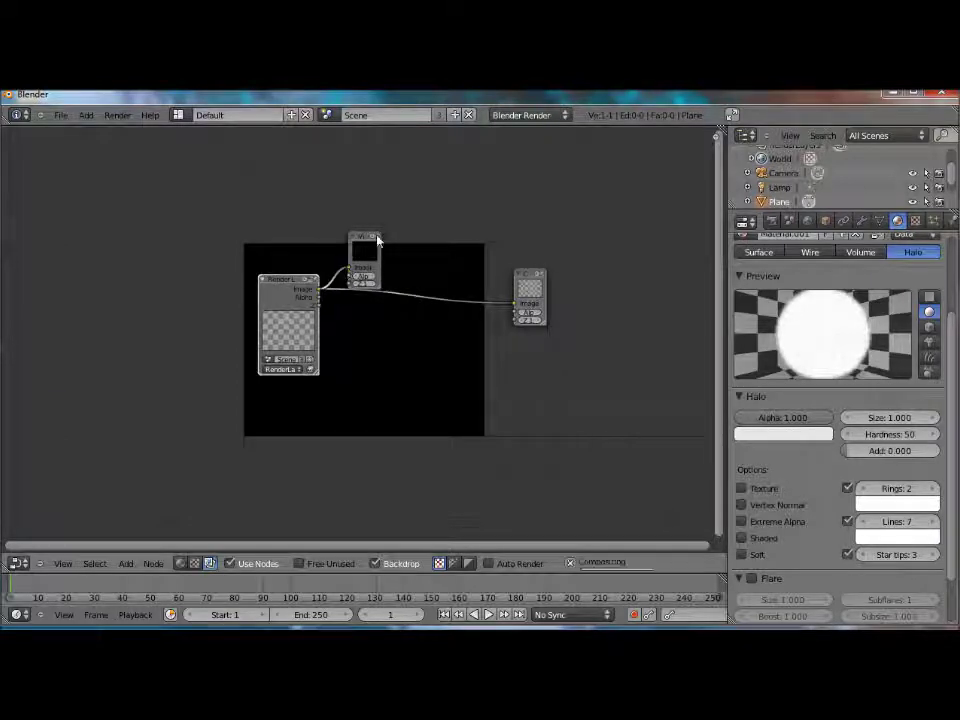
pyautogui.moveTo(375, 238)
pyautogui.mouseDown()
pyautogui.moveTo(433, 238)
pyautogui.moveTo(443, 318)
pyautogui.mouseUp()
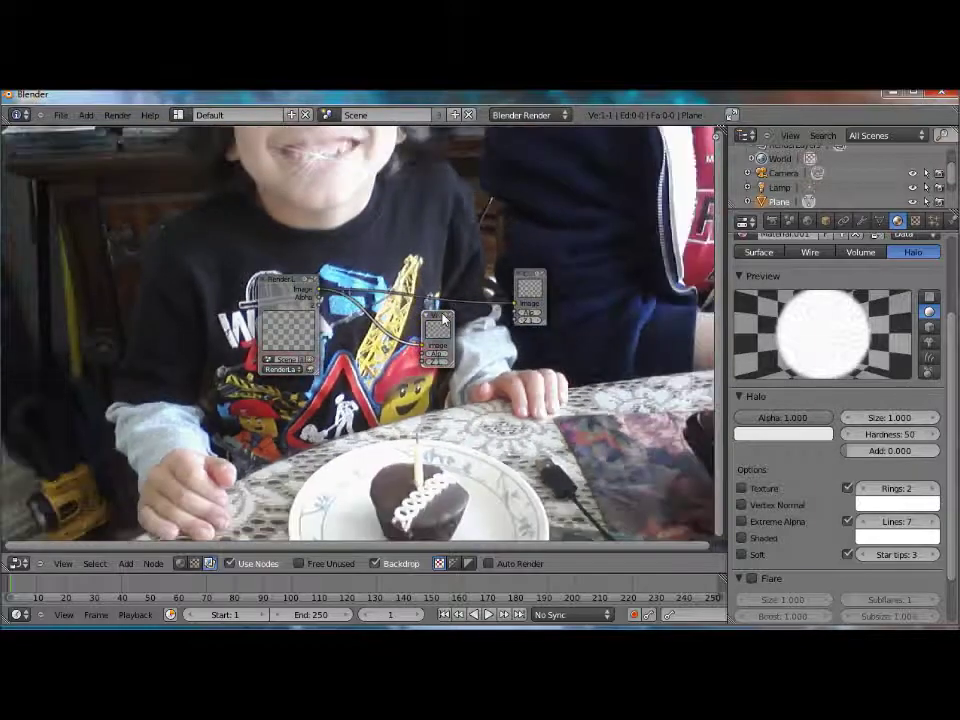
pyautogui.hotkey('alt', 'v')
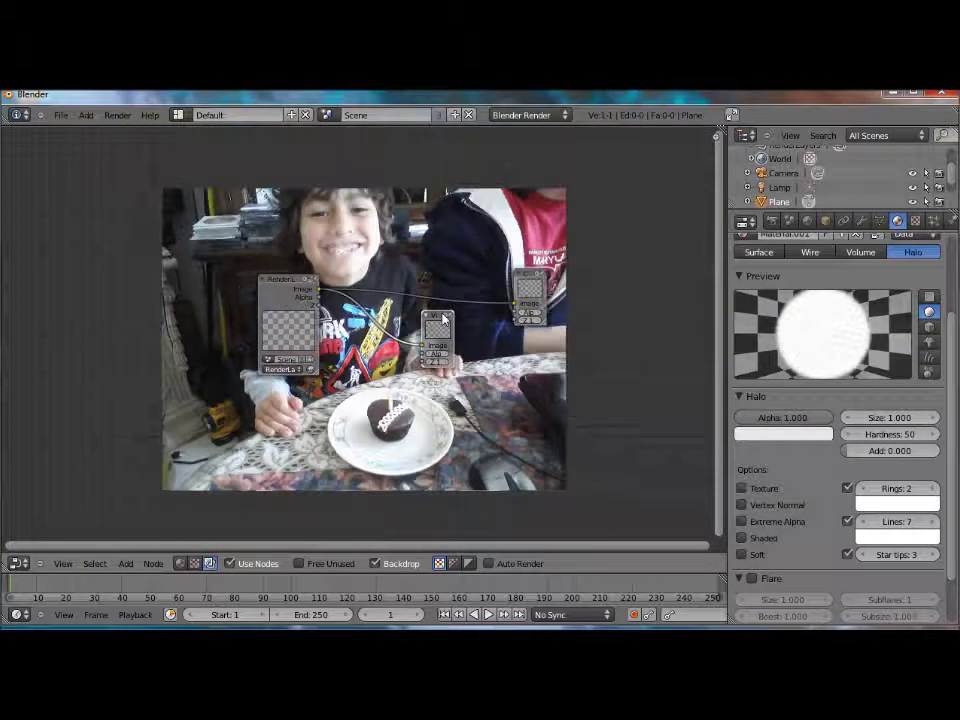
pyautogui.press('v')
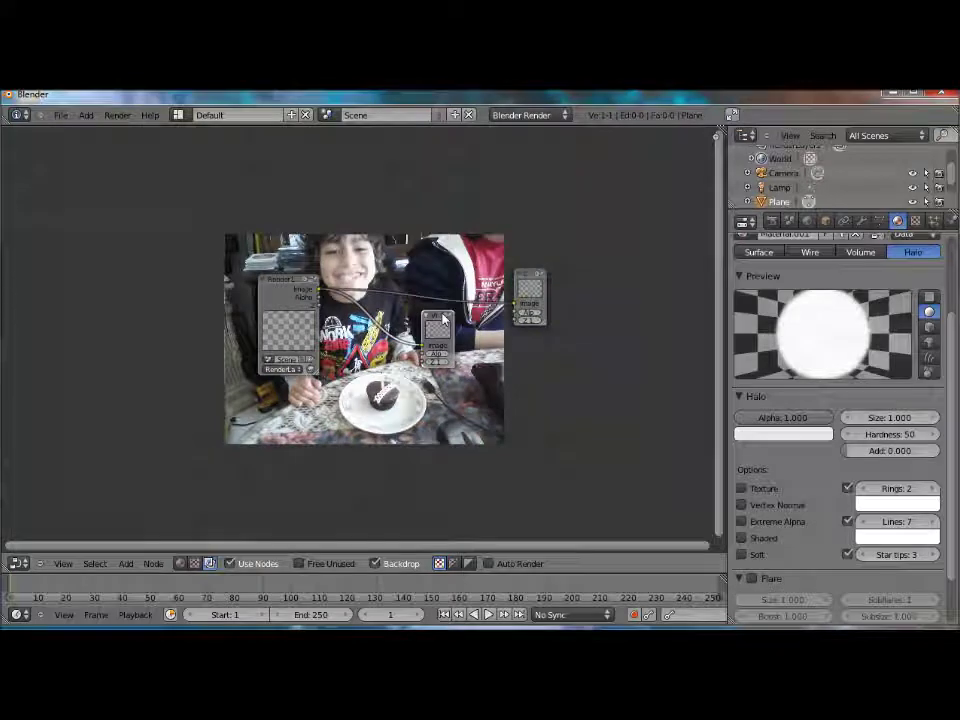
pyautogui.hotkey('alt', 'v')
pyautogui.hotkey('alt', 'v')
pyautogui.hotkey('alt', 'v')
pyautogui.hotkey('alt', 'v')
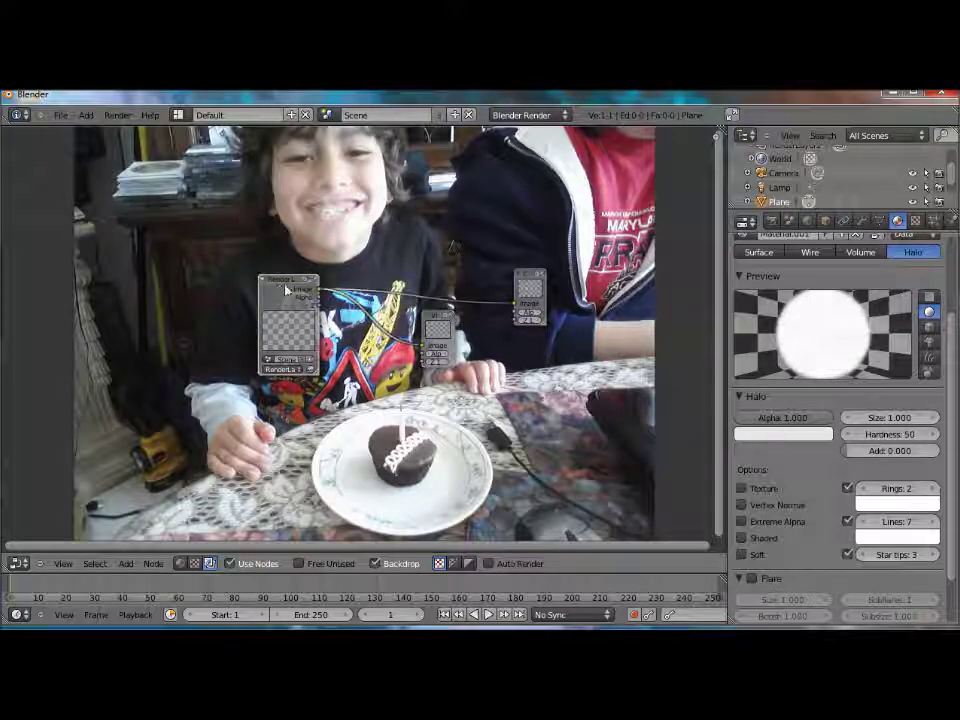
# Rearrange the nodes and drop an RGB to BW converter onto the link.
pyautogui.moveTo(289, 289); pyautogui.dragTo(142, 250)
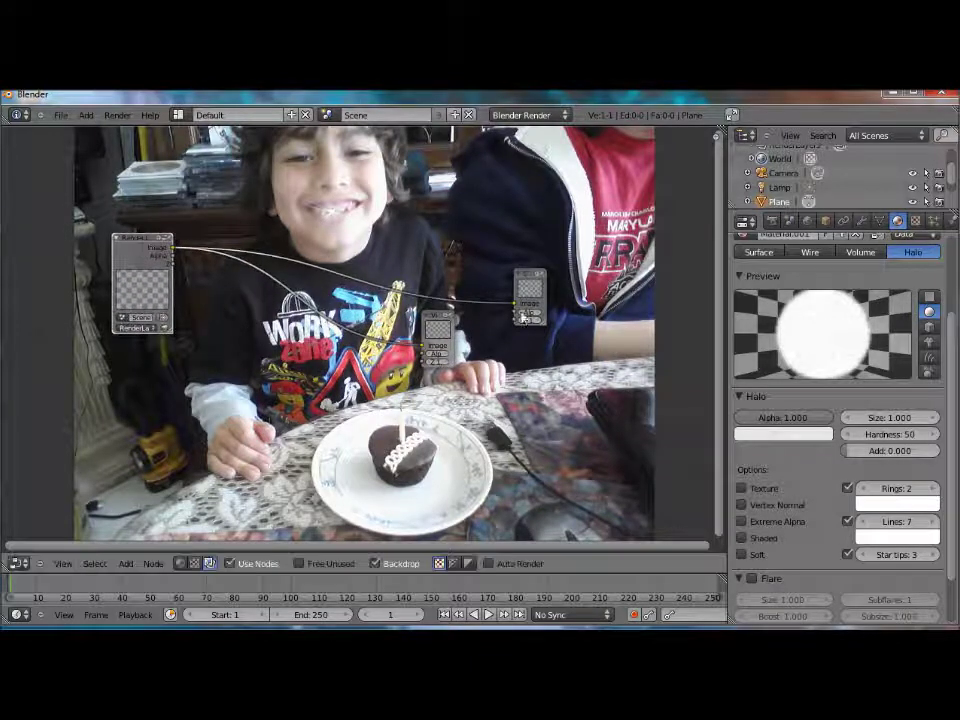
pyautogui.moveTo(437, 330)
pyautogui.mouseDown()
pyautogui.moveTo(289, 215)
pyautogui.moveTo(289, 196)
pyautogui.mouseUp()
pyautogui.click(131, 272)
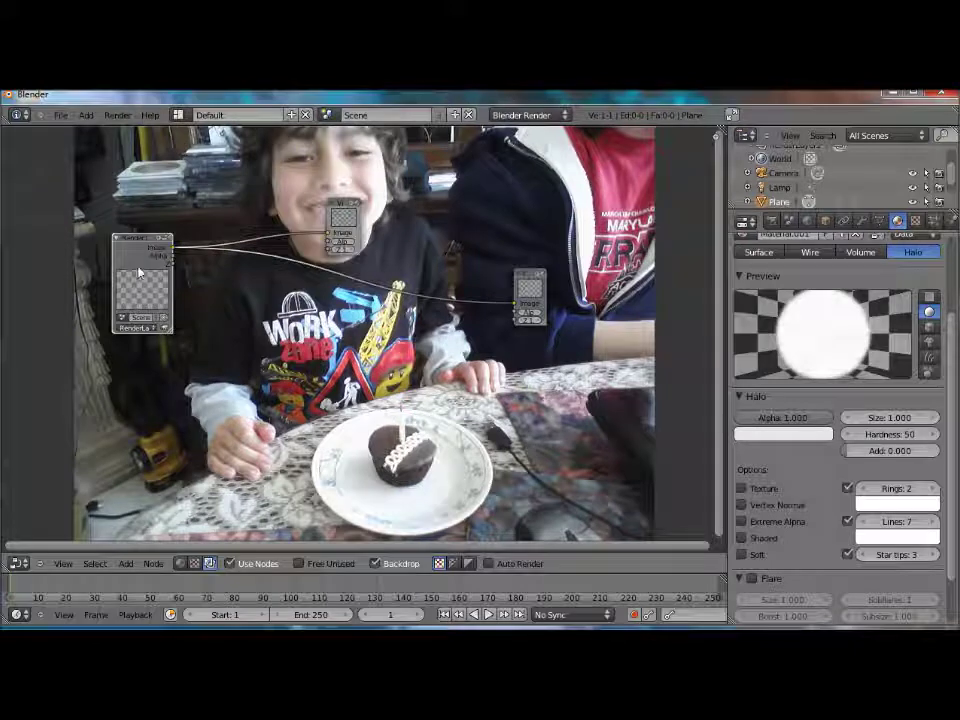
pyautogui.hotkey('shift', 'a')
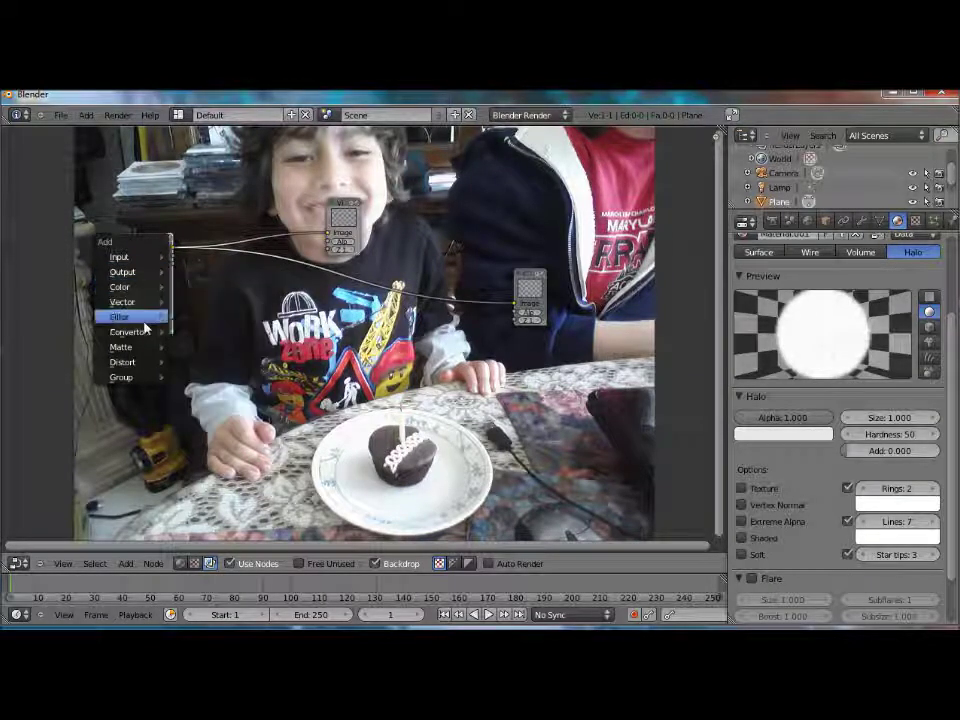
pyautogui.moveTo(128, 331)
pyautogui.click(203, 347)
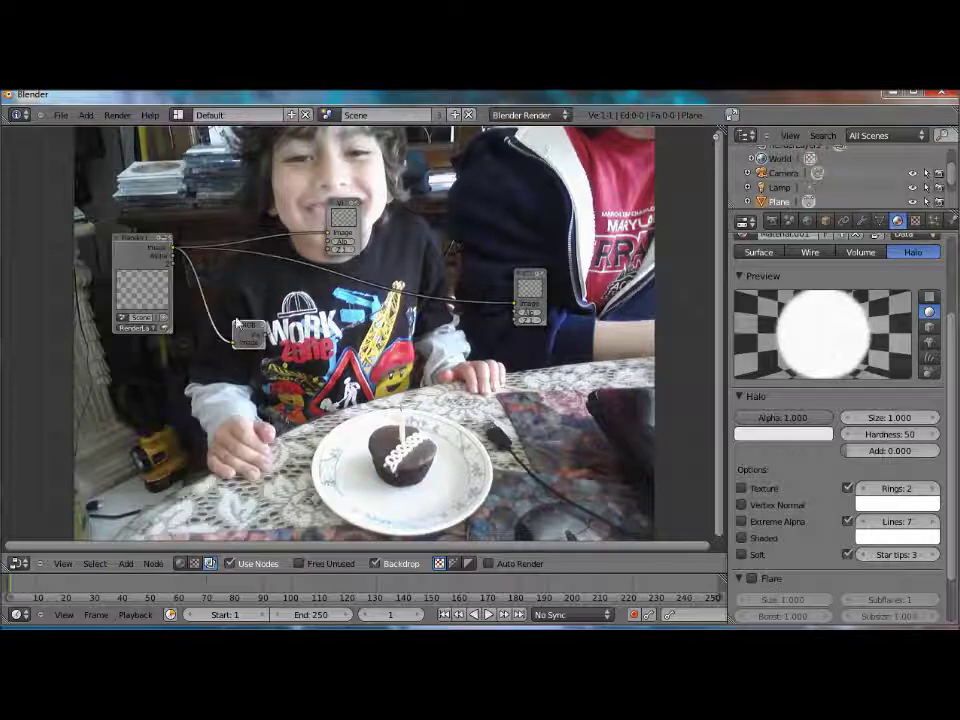
pyautogui.click(225, 216)
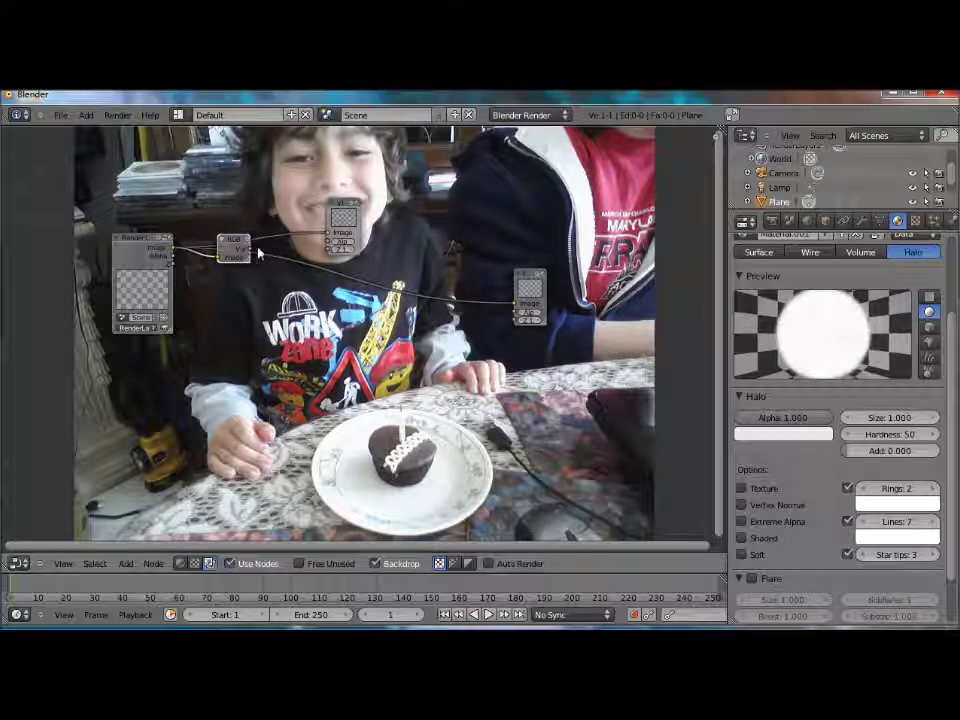
# Preview the grayscale Val output in the Viewer, then unlink the node and move it aside.
pyautogui.moveTo(251, 250); pyautogui.dragTo(330, 235)
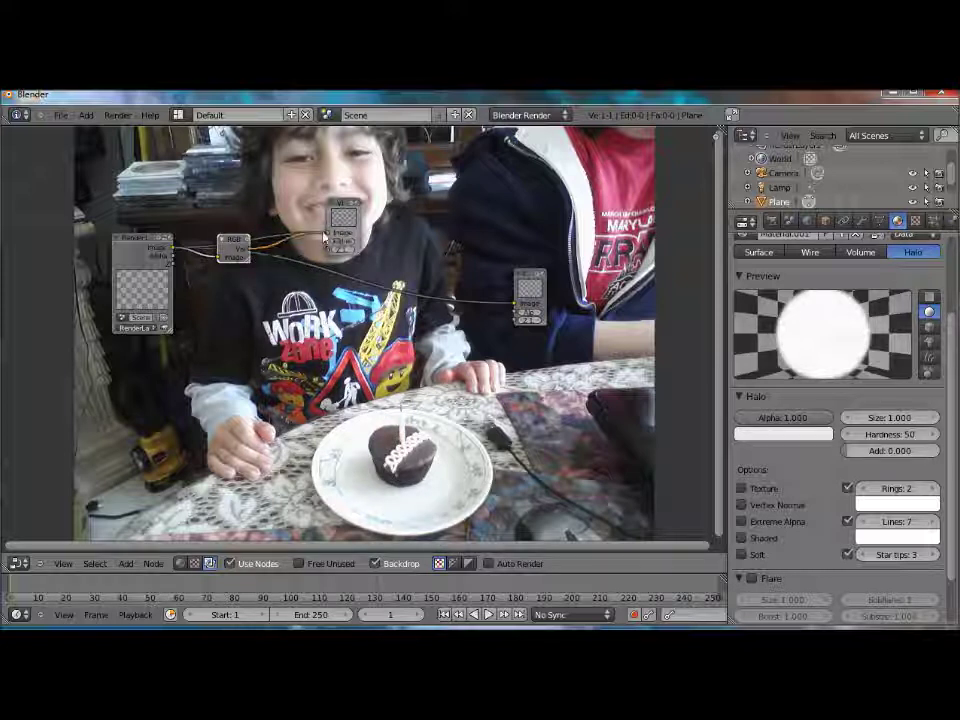
pyautogui.moveTo(320, 252)
pyautogui.mouseDown()
pyautogui.moveTo(328, 234)
pyautogui.moveTo(404, 238)
pyautogui.mouseUp()
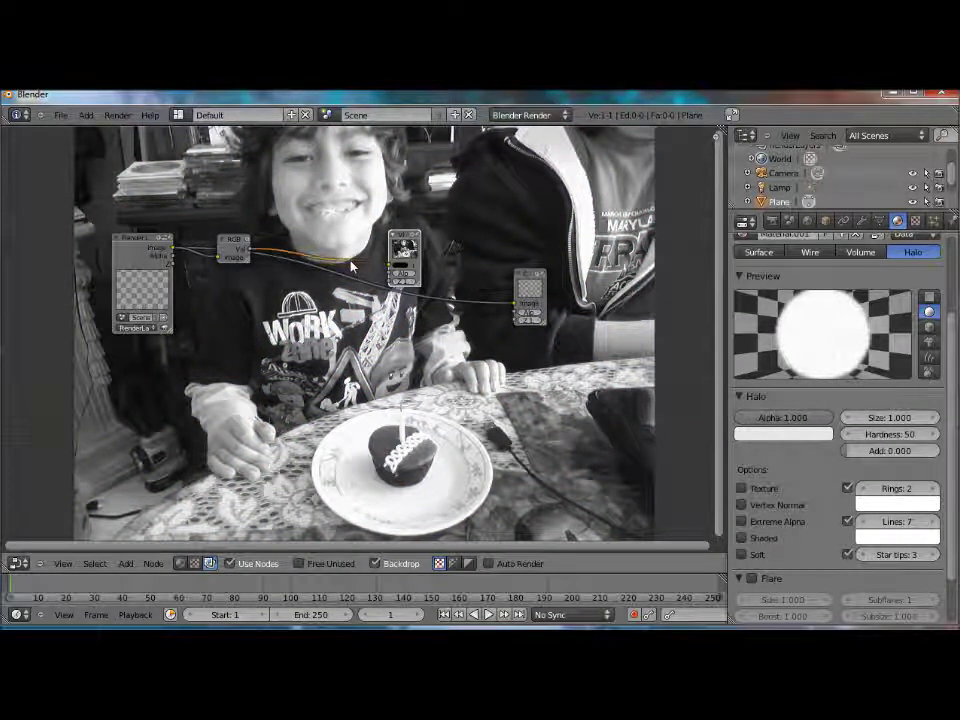
pyautogui.moveTo(390, 270)
pyautogui.mouseDown()
pyautogui.moveTo(393, 237)
pyautogui.moveTo(374, 229)
pyautogui.mouseUp()
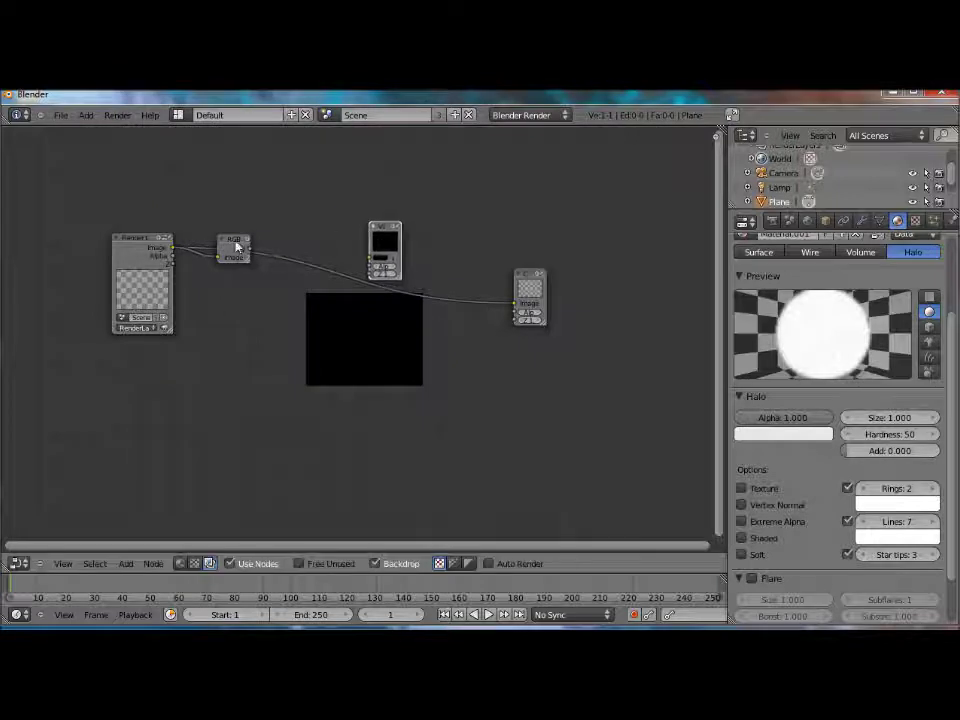
pyautogui.moveTo(237, 247)
pyautogui.mouseDown()
pyautogui.moveTo(343, 365)
pyautogui.moveTo(238, 392)
pyautogui.mouseUp()
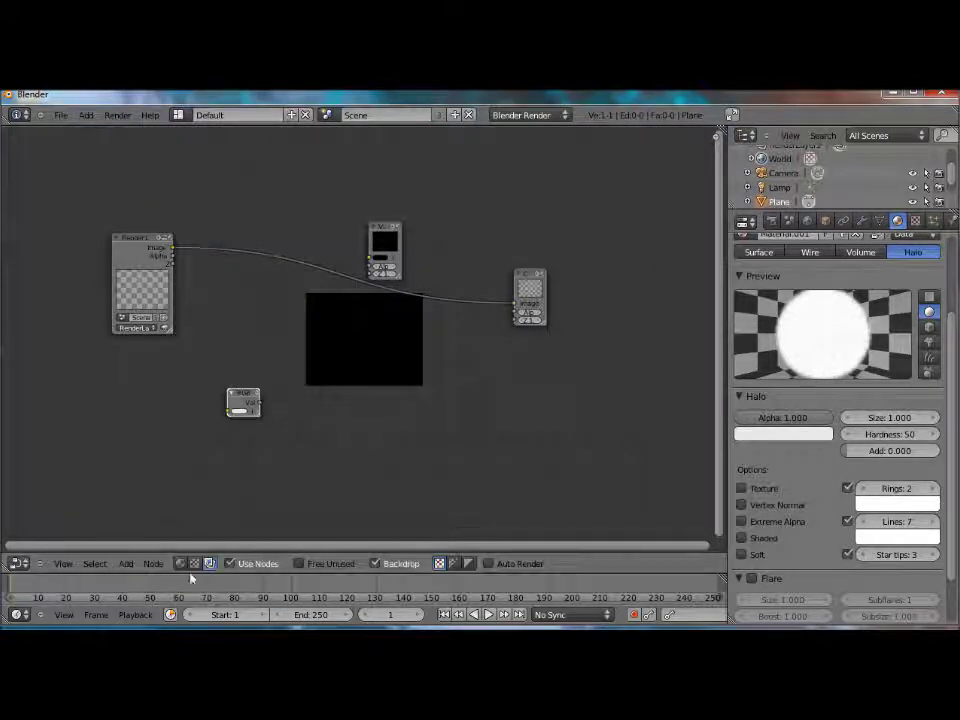
pyautogui.click(126, 563)
pyautogui.moveTo(140, 519)
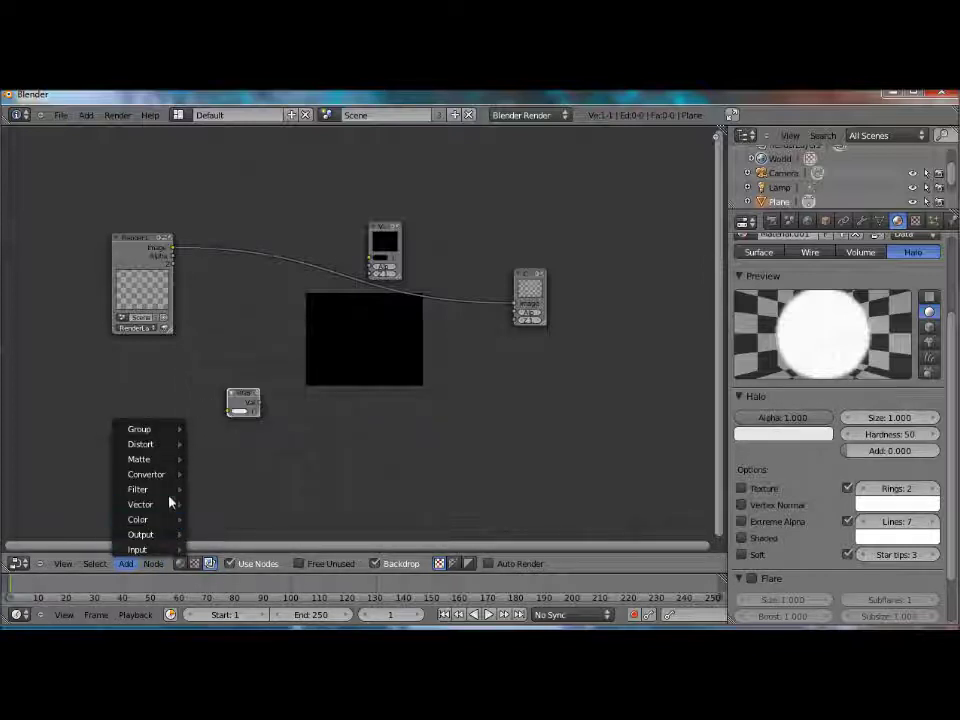
# Insert a Mix node on the link and connect the rendered image into it.
pyautogui.click(241, 383)
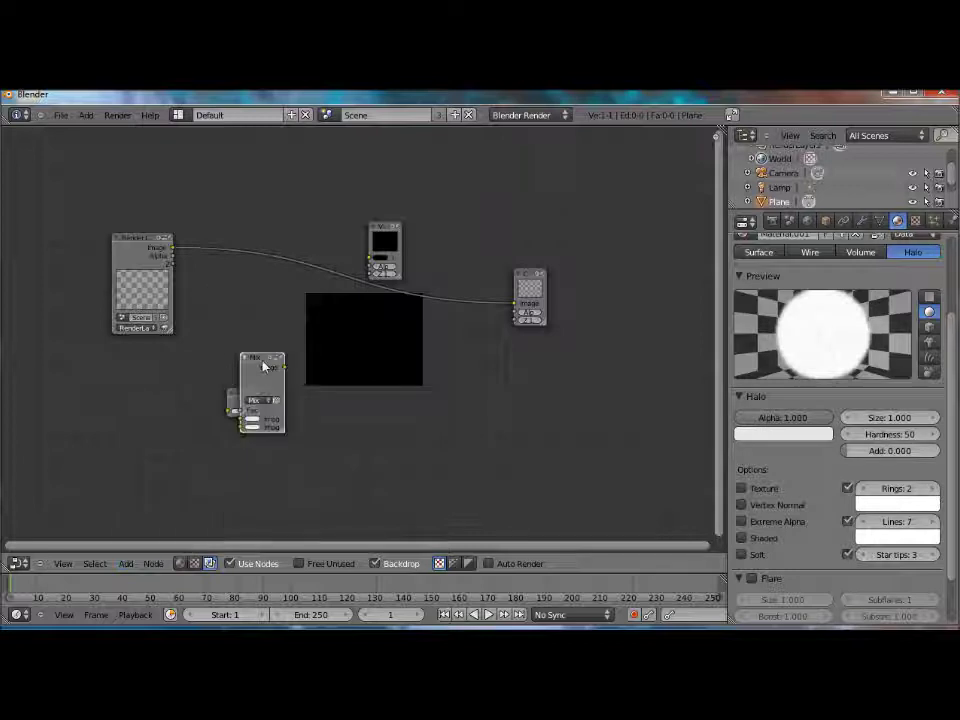
pyautogui.click(237, 168)
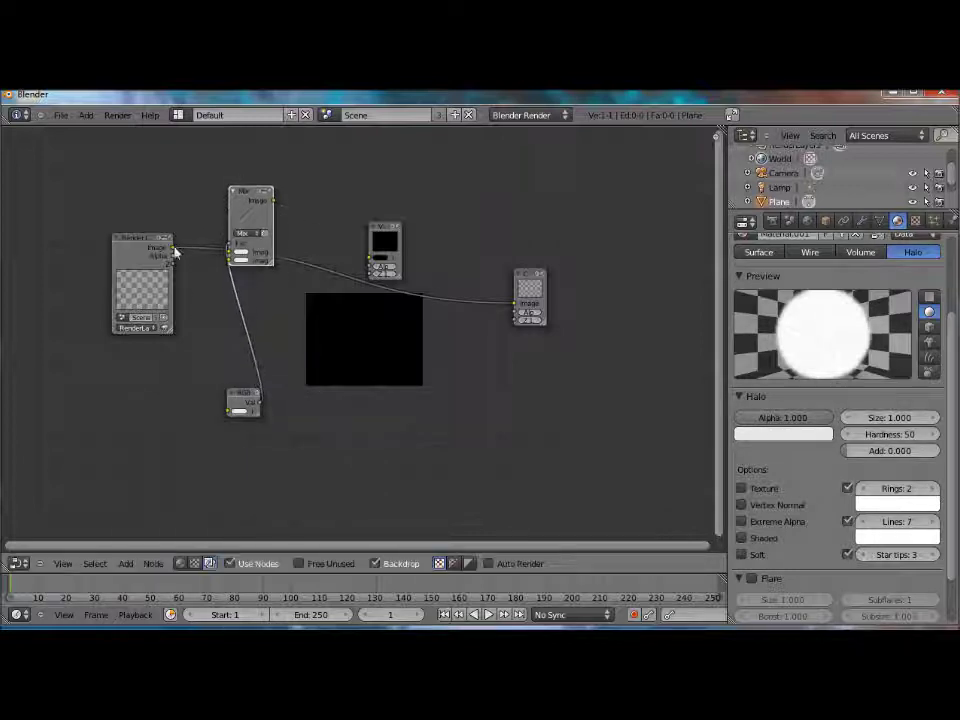
pyautogui.moveTo(173, 249); pyautogui.dragTo(231, 253)
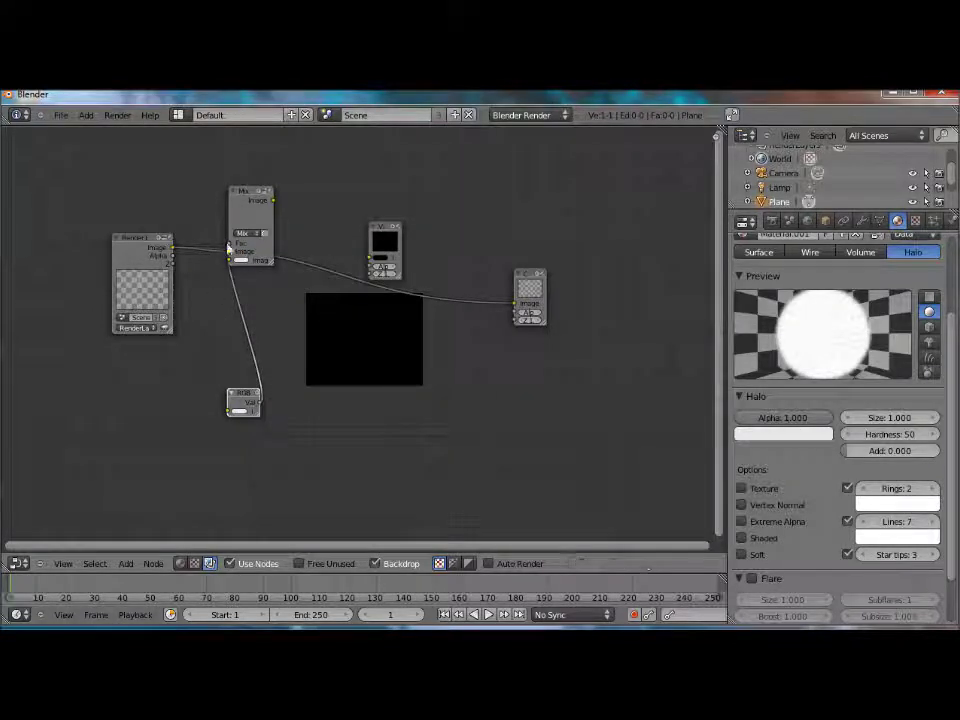
# Detach RGB to BW from the Mix node, feed Mix into the Viewer, and list blend modes.
pyautogui.moveTo(229, 246)
pyautogui.mouseDown()
pyautogui.moveTo(264, 247)
pyautogui.moveTo(244, 225)
pyautogui.mouseUp()
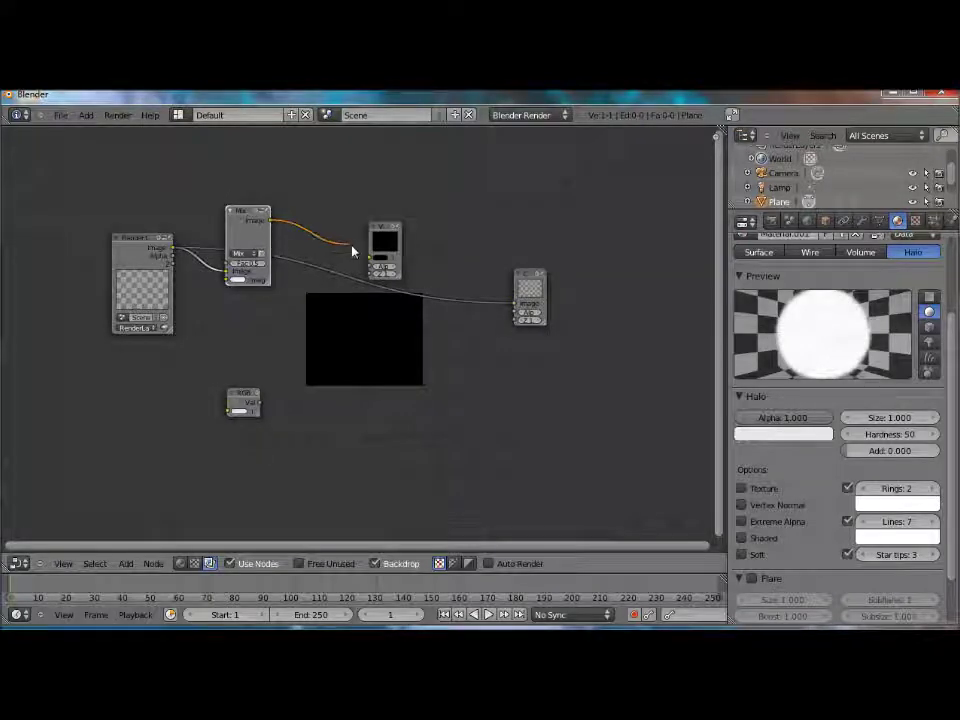
pyautogui.moveTo(352, 252); pyautogui.dragTo(372, 257)
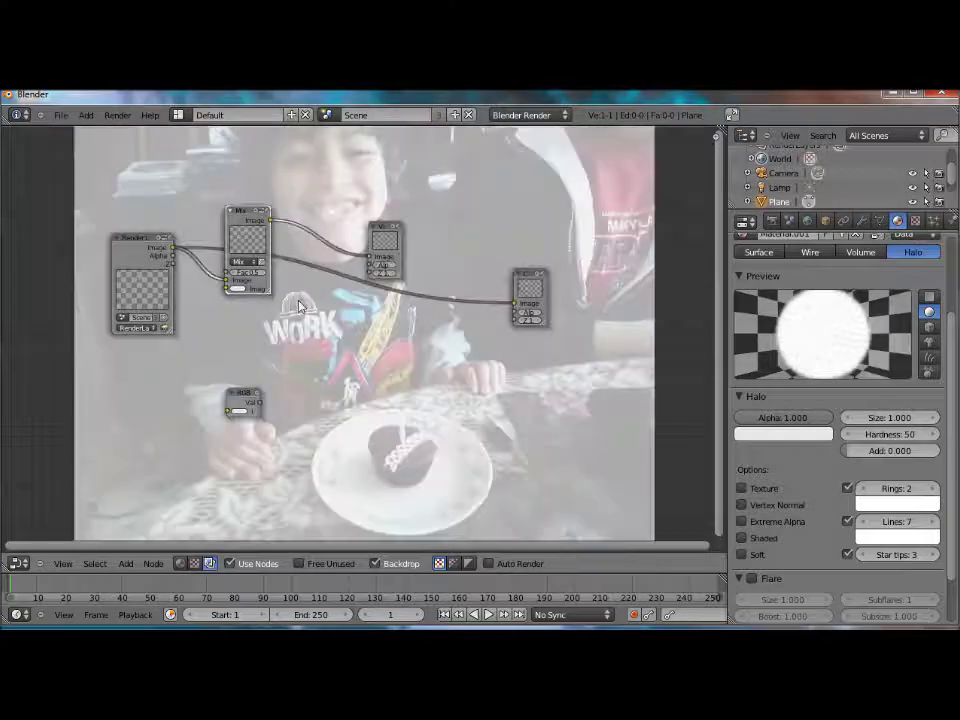
pyautogui.scroll(-1, 332, 253)
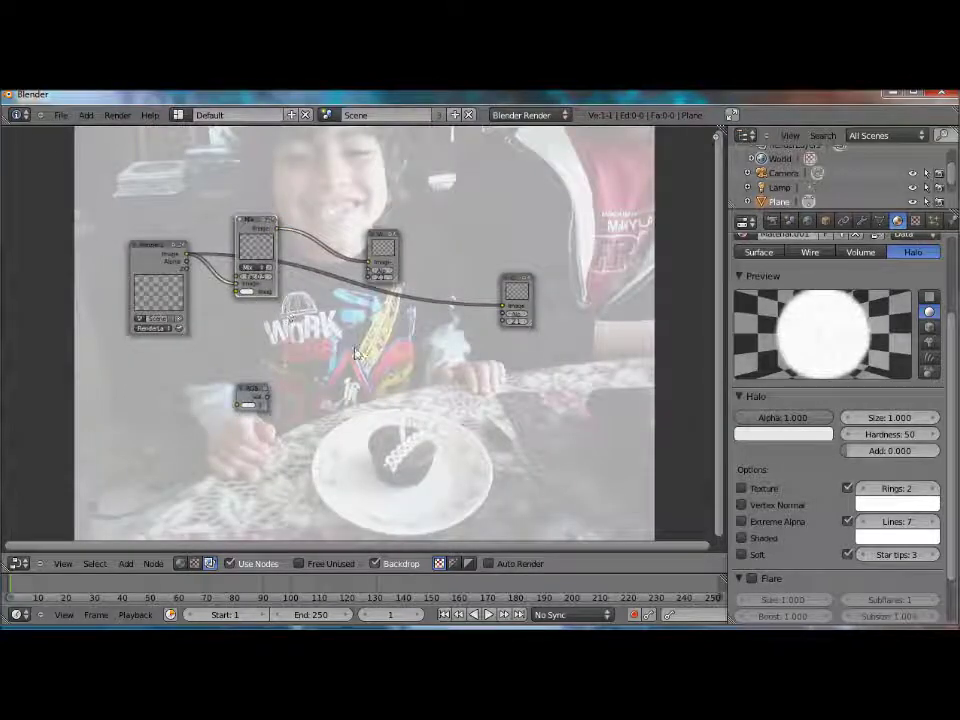
pyautogui.click(257, 270)
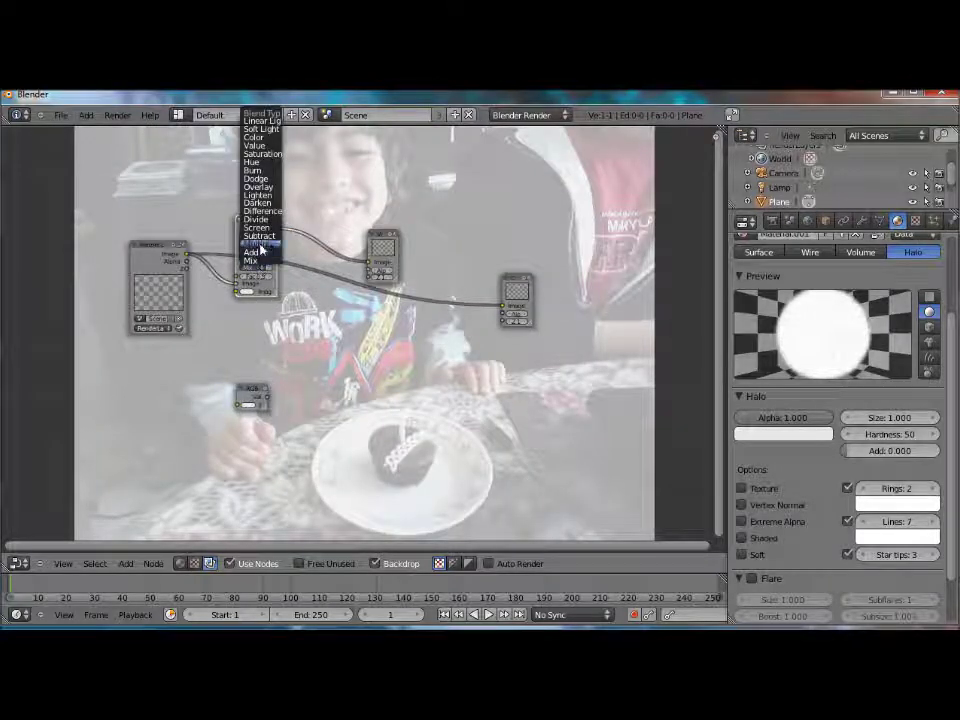
# Switch the Mix node's blend type to Add and bring up its second colour.
pyautogui.click(257, 253)
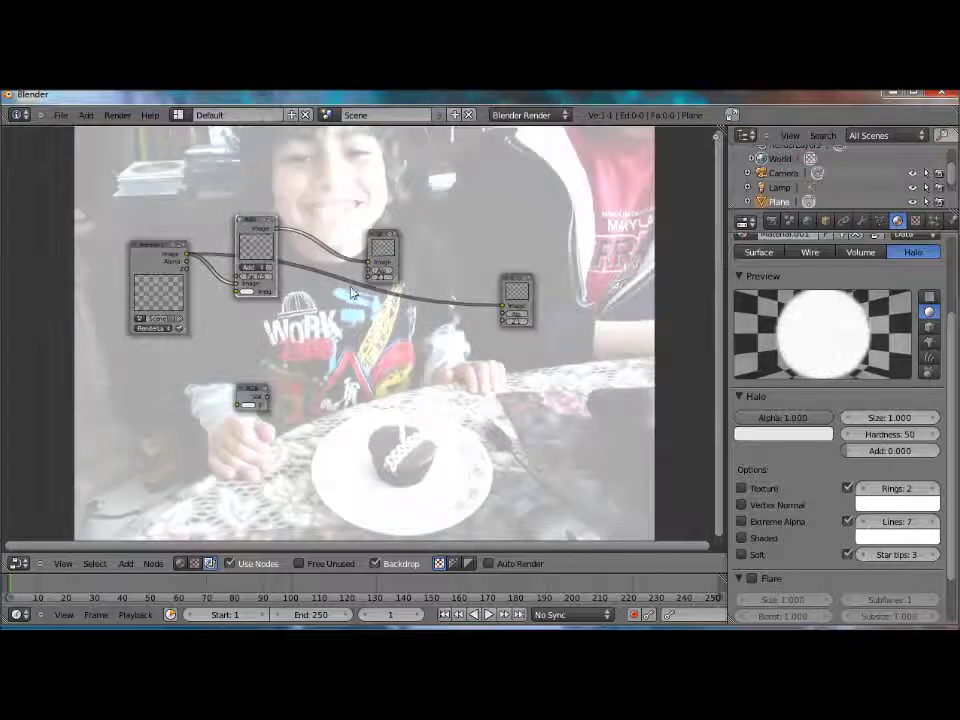
pyautogui.click(249, 290)
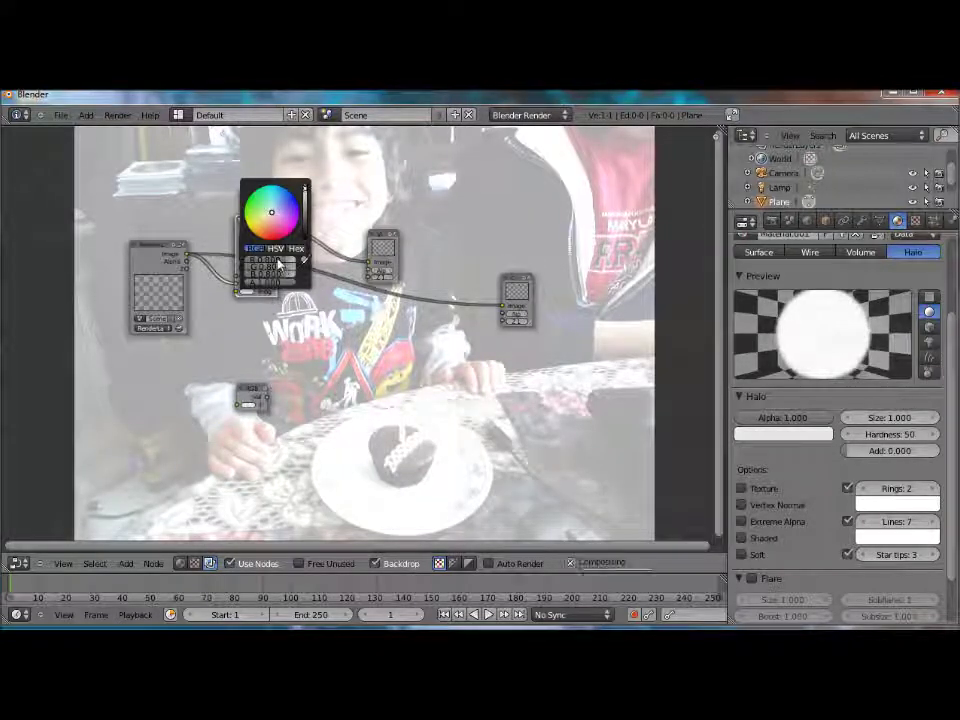
pyautogui.scroll(2, 291, 280)
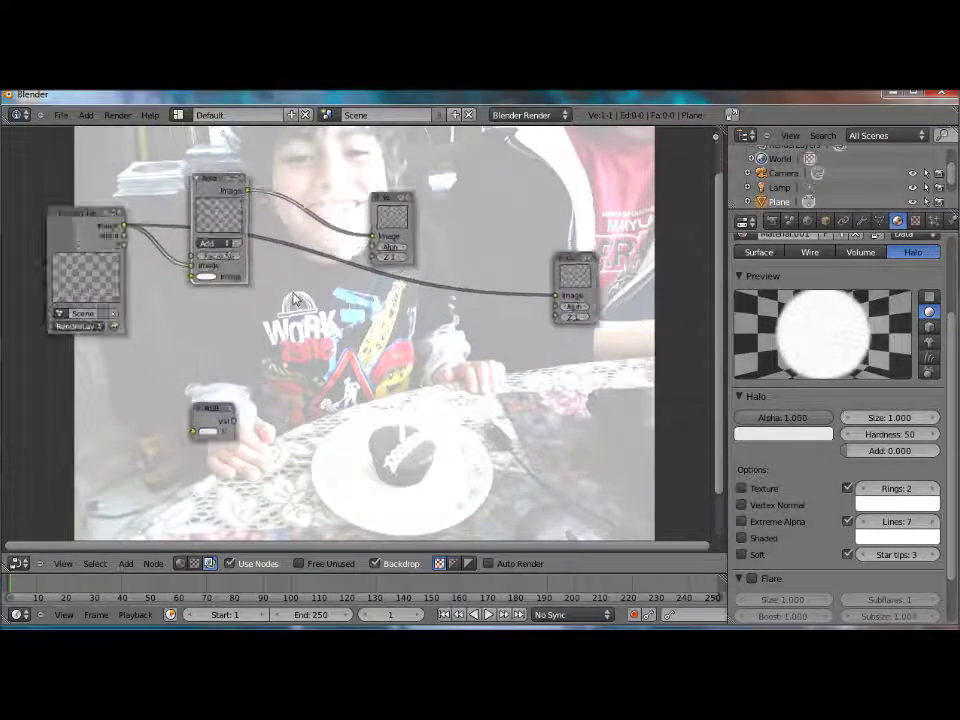
pyautogui.scroll(-2, 291, 280)
pyautogui.scroll(-8, 296, 330)
pyautogui.scroll(2, 297, 330)
pyautogui.scroll(1, 300, 331)
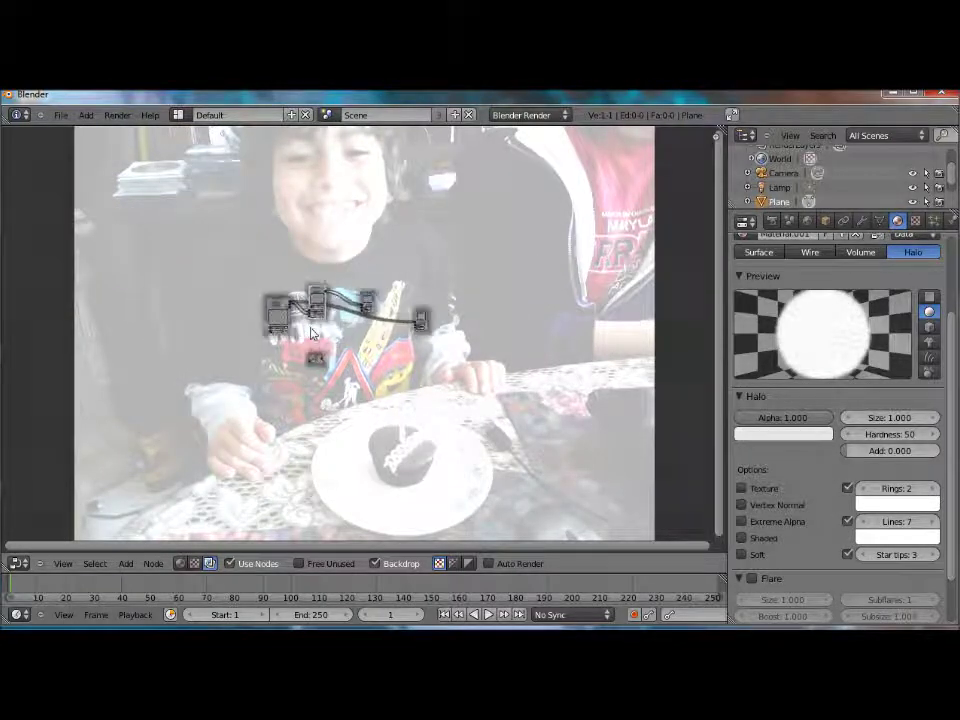
pyautogui.scroll(1, 305, 332)
pyautogui.scroll(2, 313, 333)
pyautogui.scroll(2, 312, 333)
pyautogui.scroll(2, 300, 333)
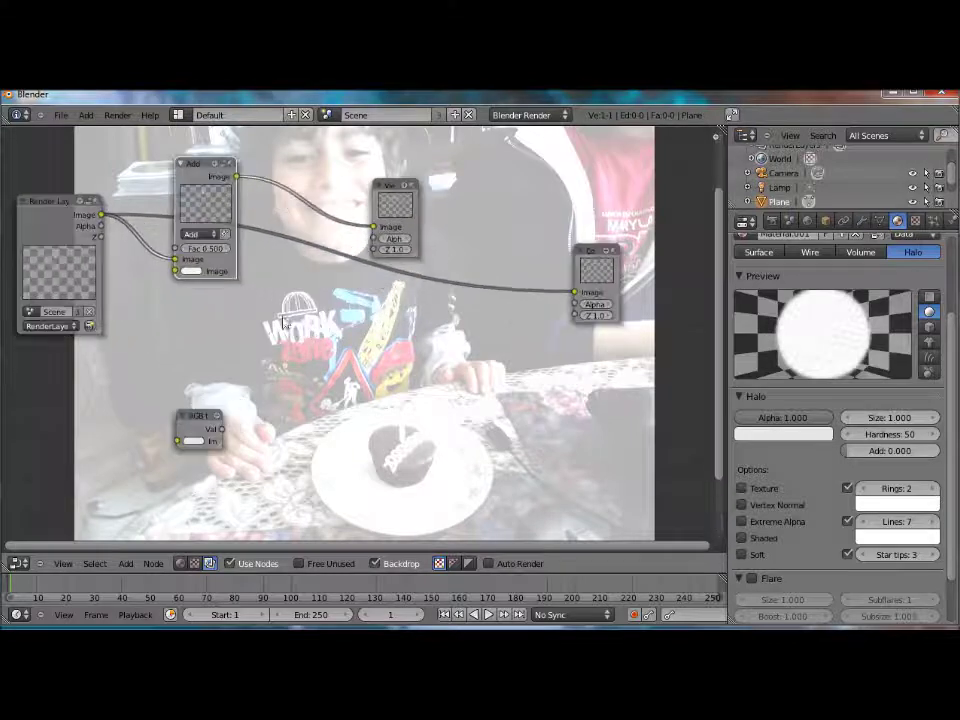
pyautogui.scroll(1, 290, 334)
pyautogui.scroll(1, 284, 336)
pyautogui.scroll(1, 284, 338)
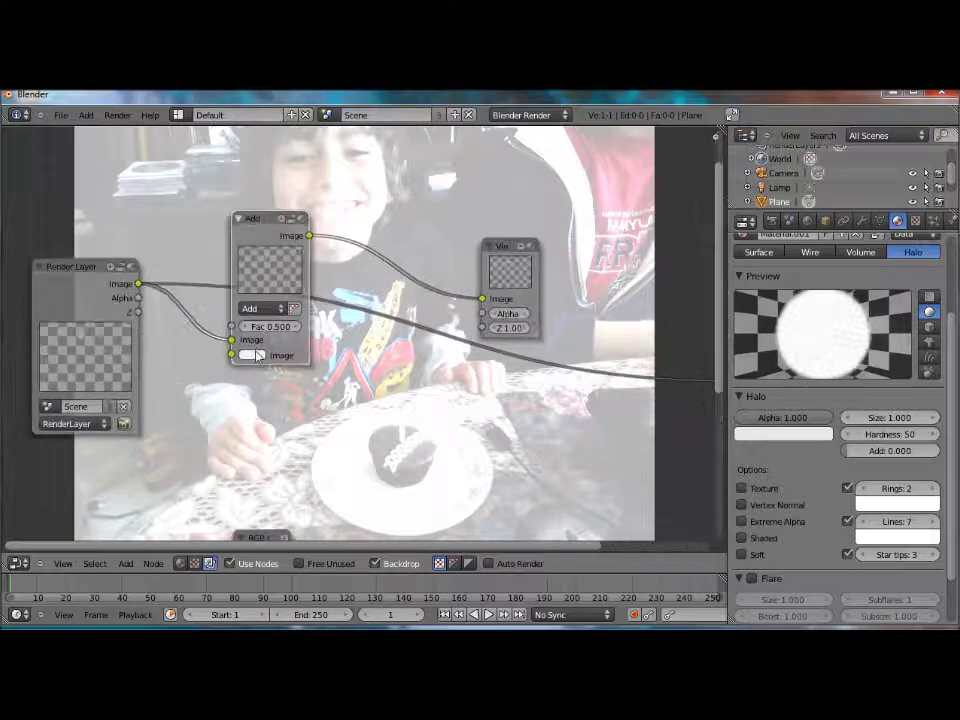
# Make the Add node's second colour orange: blue 0, green about 0.537.
pyautogui.click(255, 355)
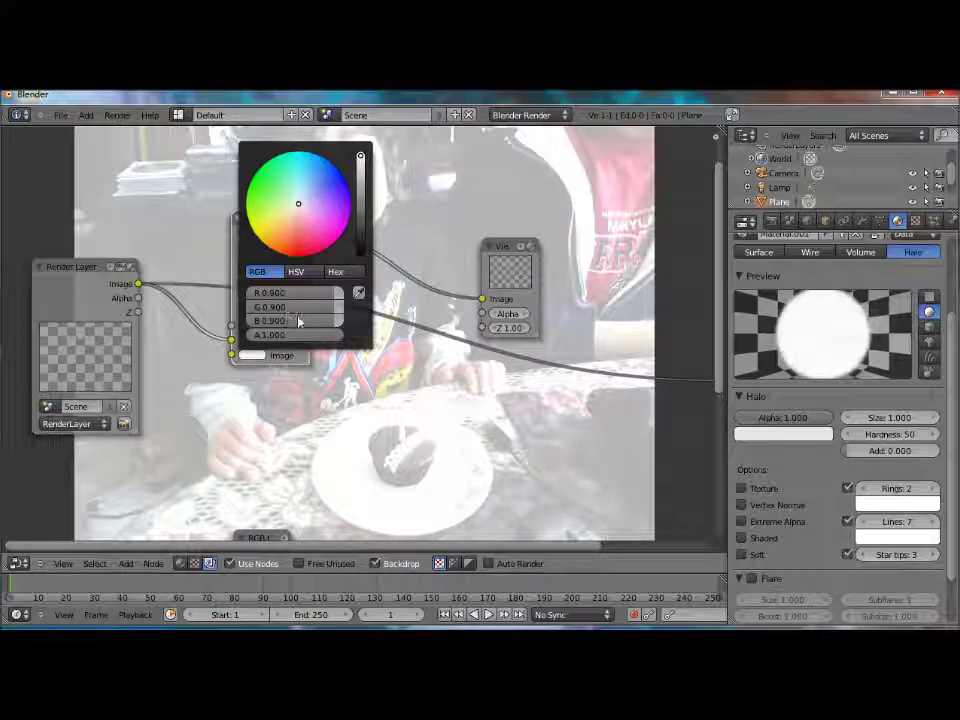
pyautogui.moveTo(298, 321); pyautogui.dragTo(230, 321)
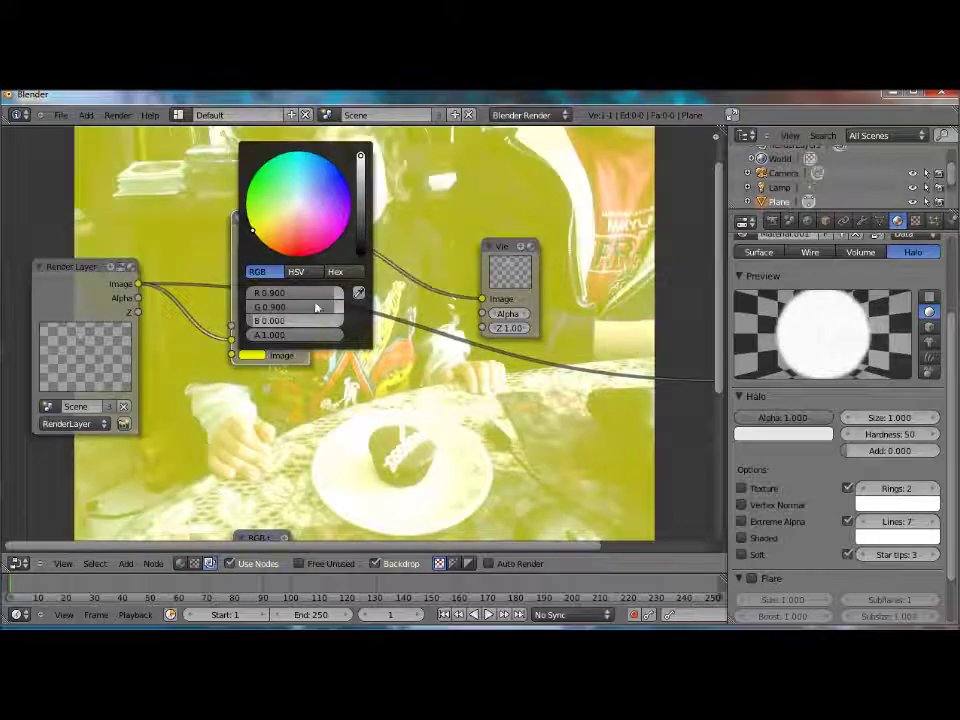
pyautogui.moveTo(316, 308); pyautogui.dragTo(313, 302)
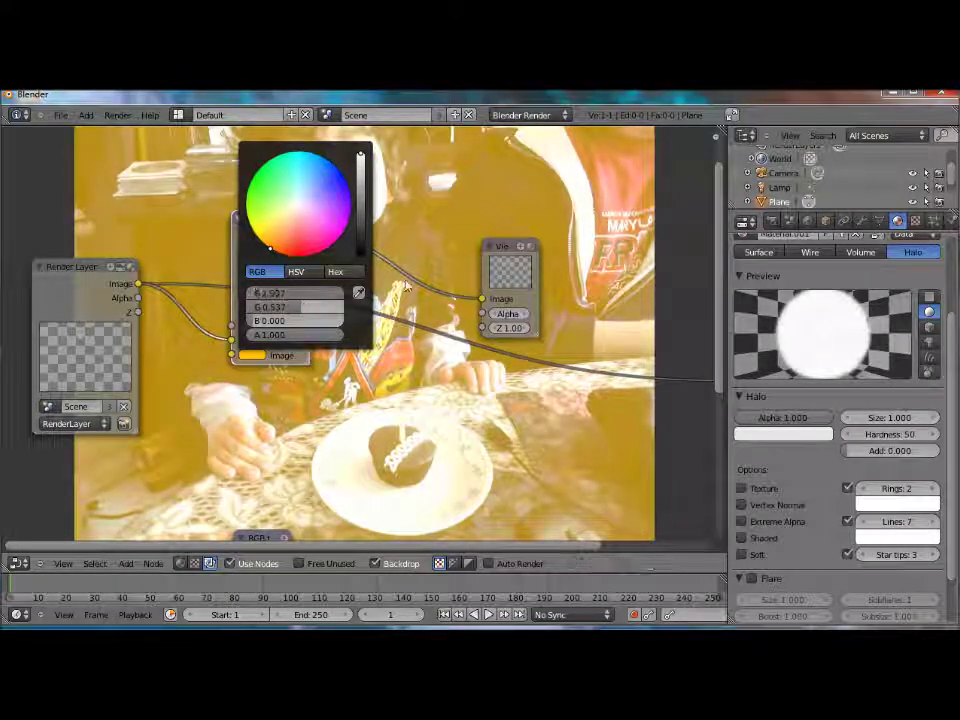
# Bring the Composite node back into view and move the Add node further right.
pyautogui.moveTo(275, 230); pyautogui.dragTo(165, 420, button='middle')
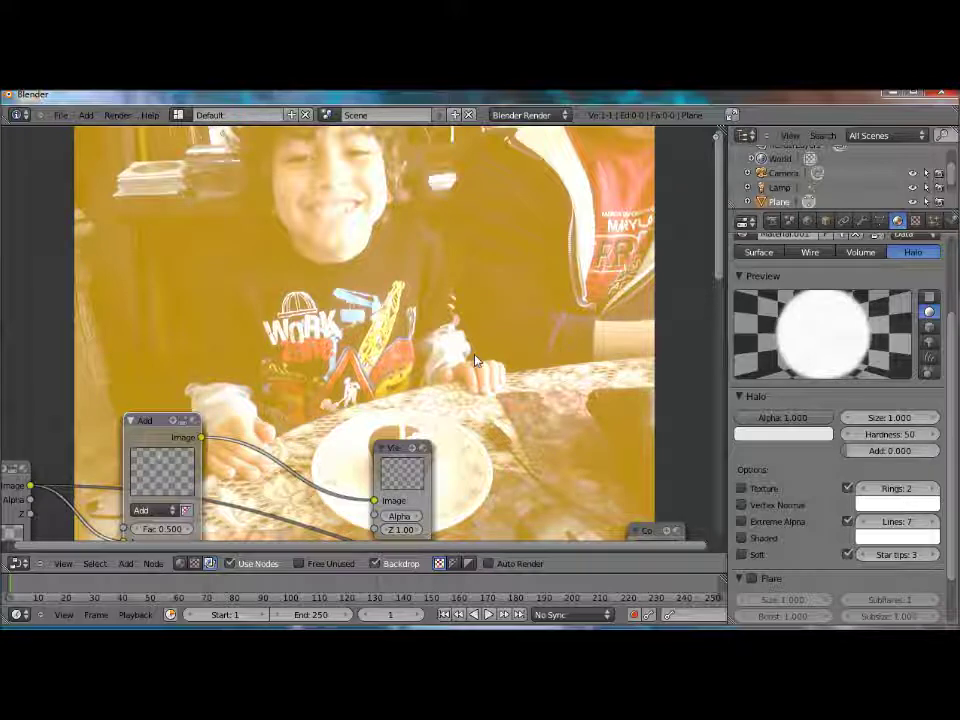
pyautogui.moveTo(477, 365); pyautogui.dragTo(554, 291, button='middle')
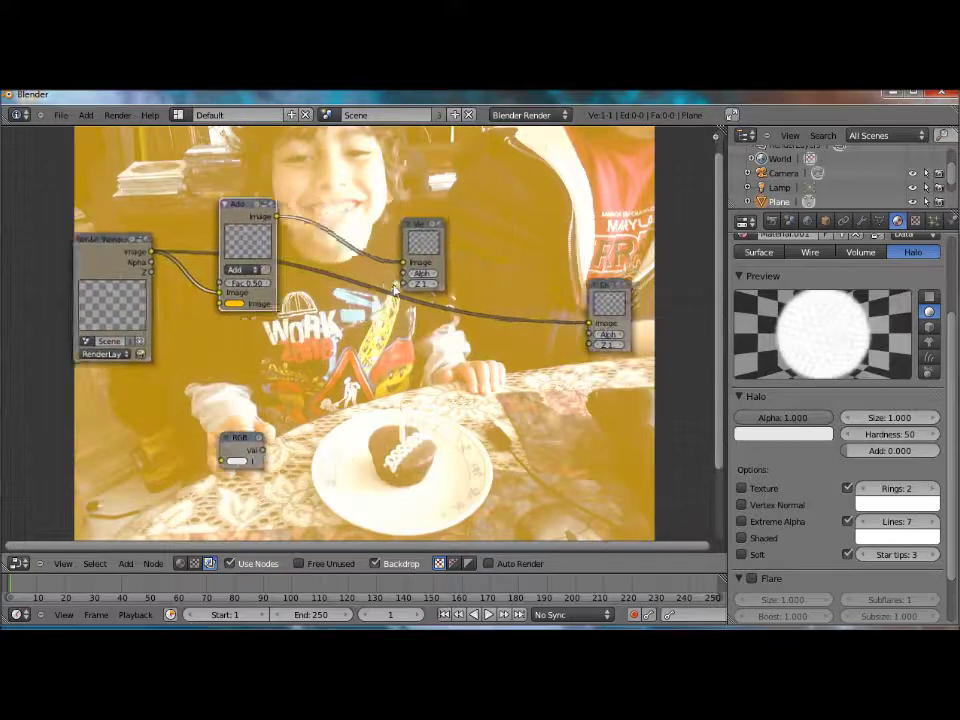
pyautogui.moveTo(554, 291); pyautogui.dragTo(362, 290, button='middle')
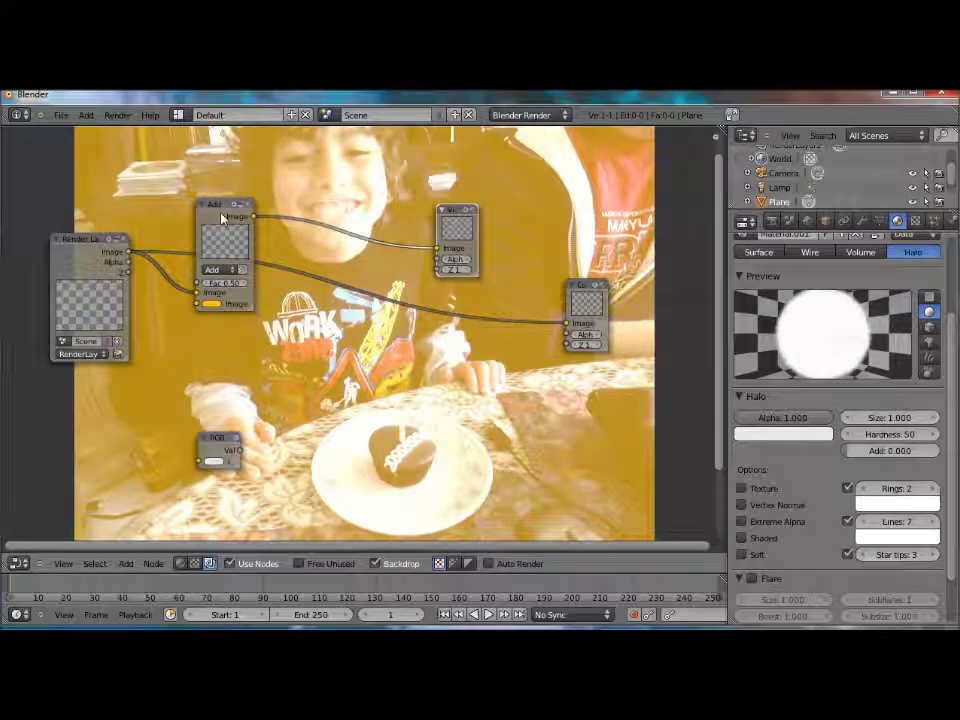
pyautogui.moveTo(235, 210); pyautogui.dragTo(348, 202)
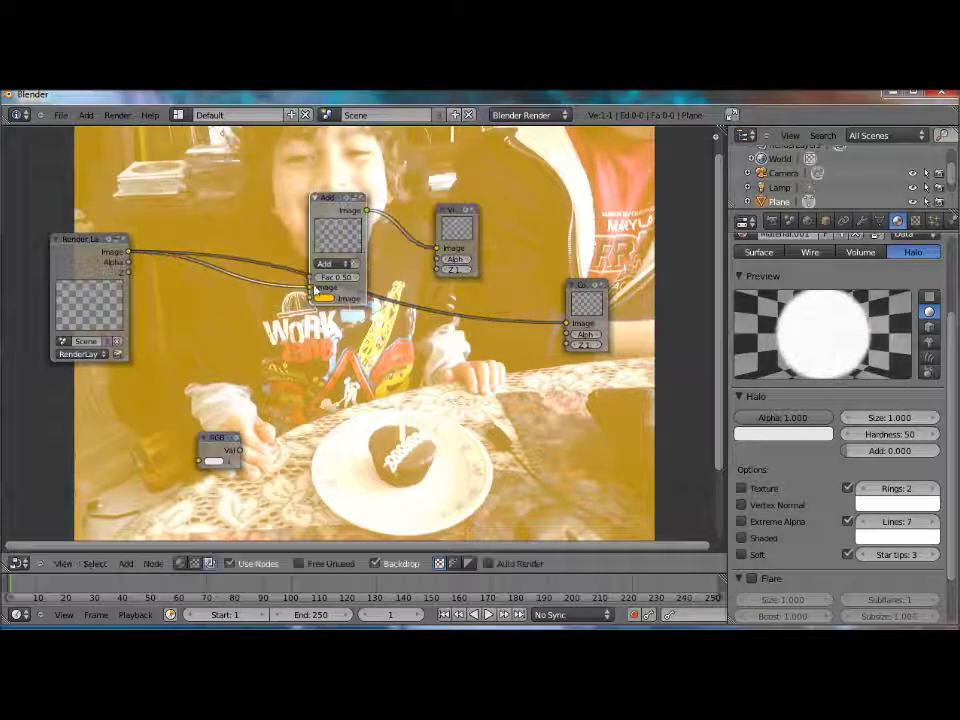
# Place RGB to BW beside Render Layers and link its Val output into the Add node.
pyautogui.moveTo(316, 289); pyautogui.dragTo(240, 300)
pyautogui.press('g')
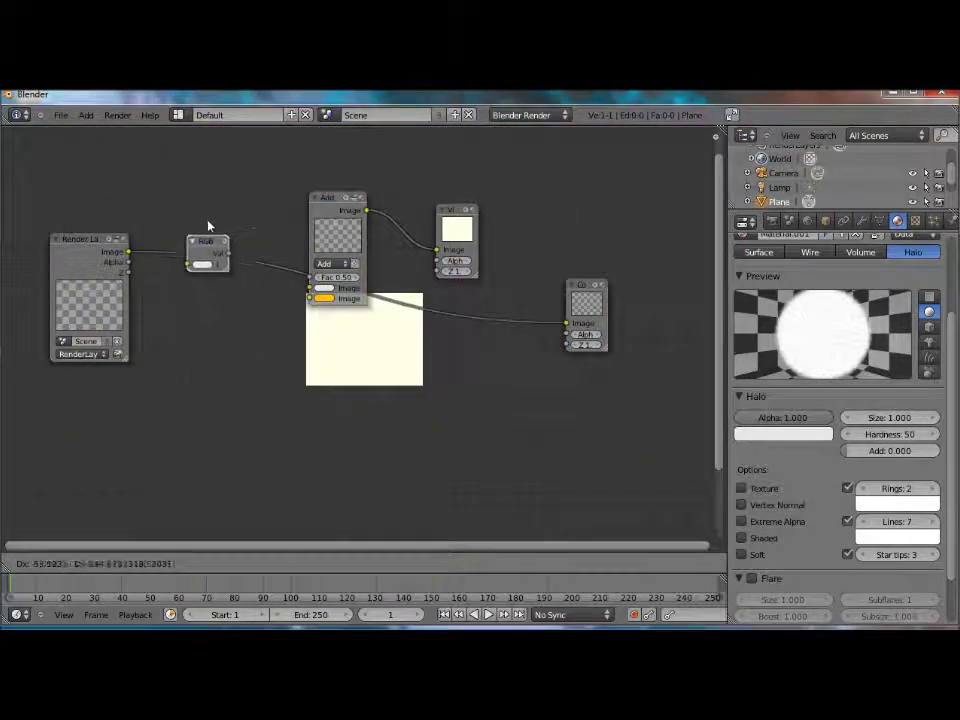
pyautogui.click(208, 226)
pyautogui.moveTo(129, 255)
pyautogui.mouseDown()
pyautogui.moveTo(155, 250)
pyautogui.moveTo(143, 238)
pyautogui.moveTo(187, 260)
pyautogui.mouseUp()
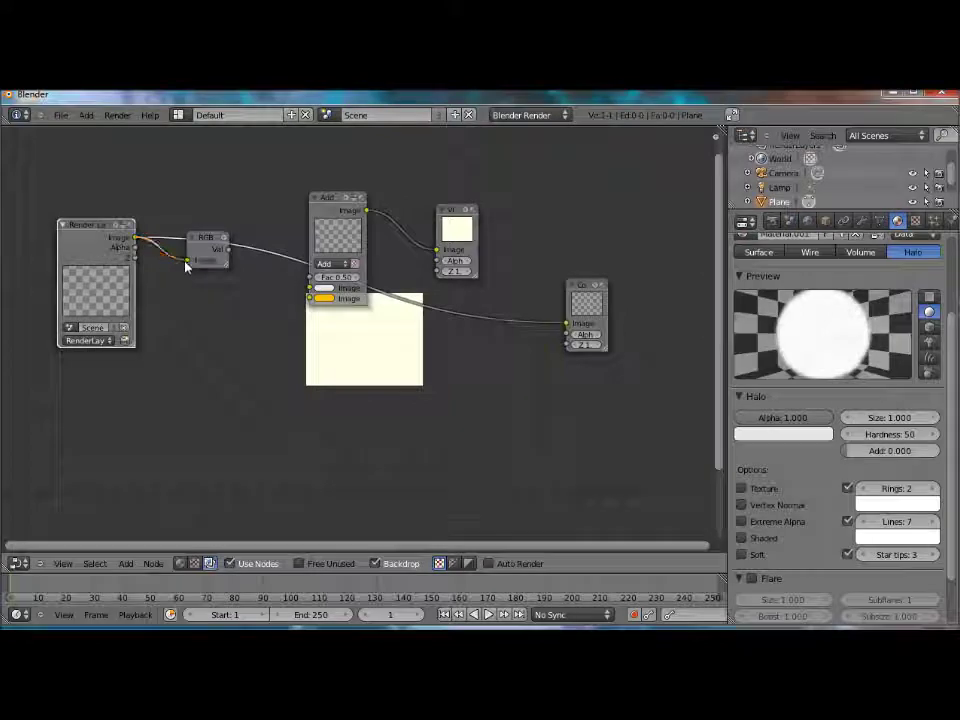
pyautogui.moveTo(287, 276); pyautogui.dragTo(311, 287)
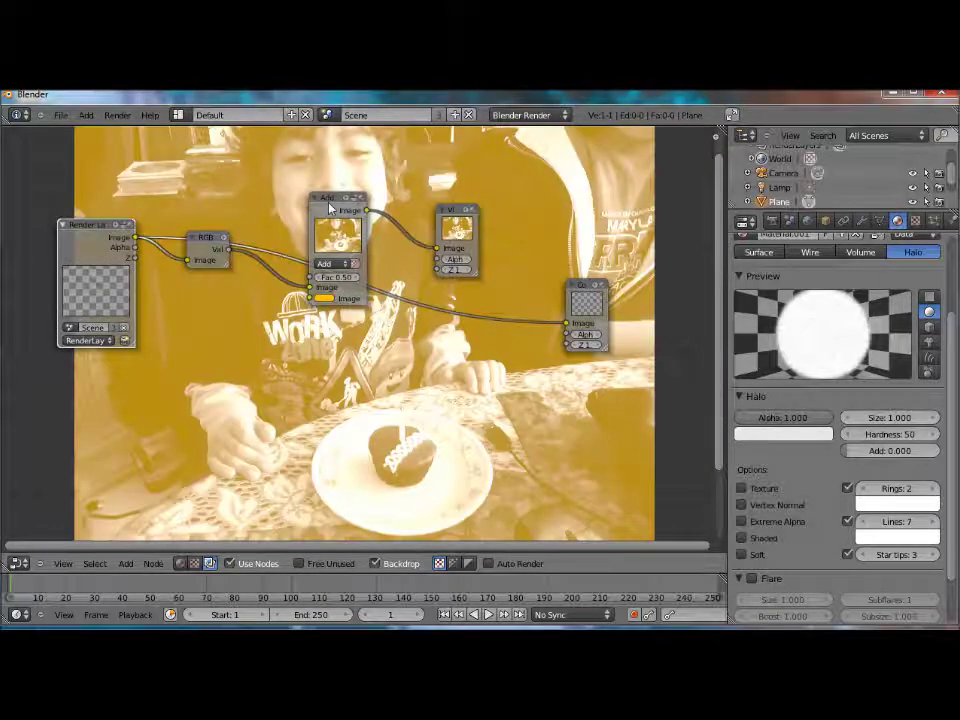
pyautogui.moveTo(323, 208); pyautogui.dragTo(340, 210)
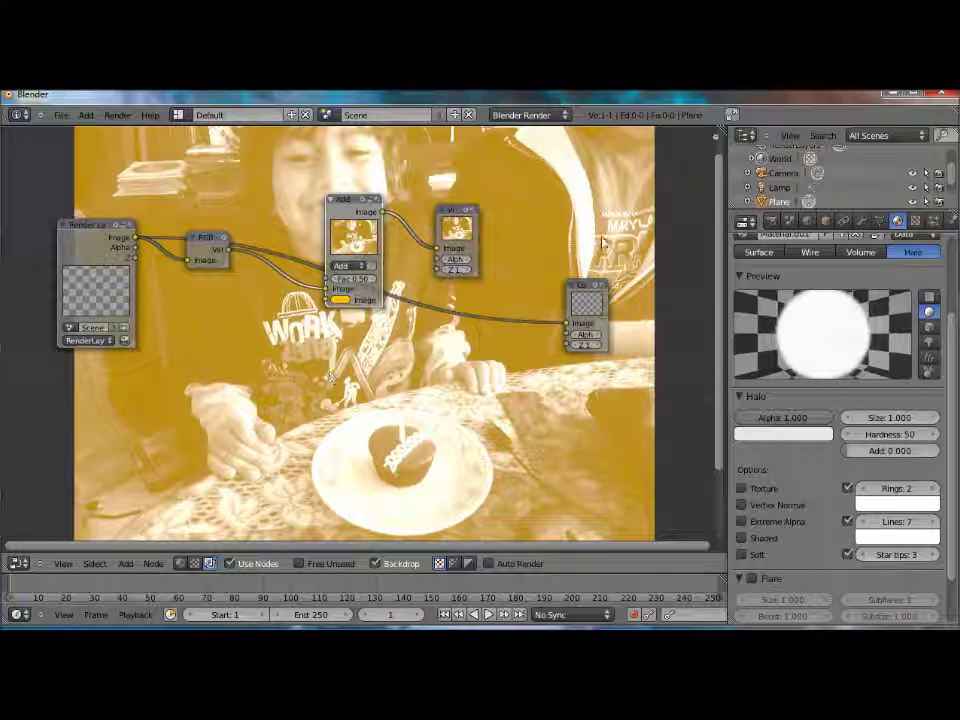
pyautogui.scroll(-1, 451, 358)
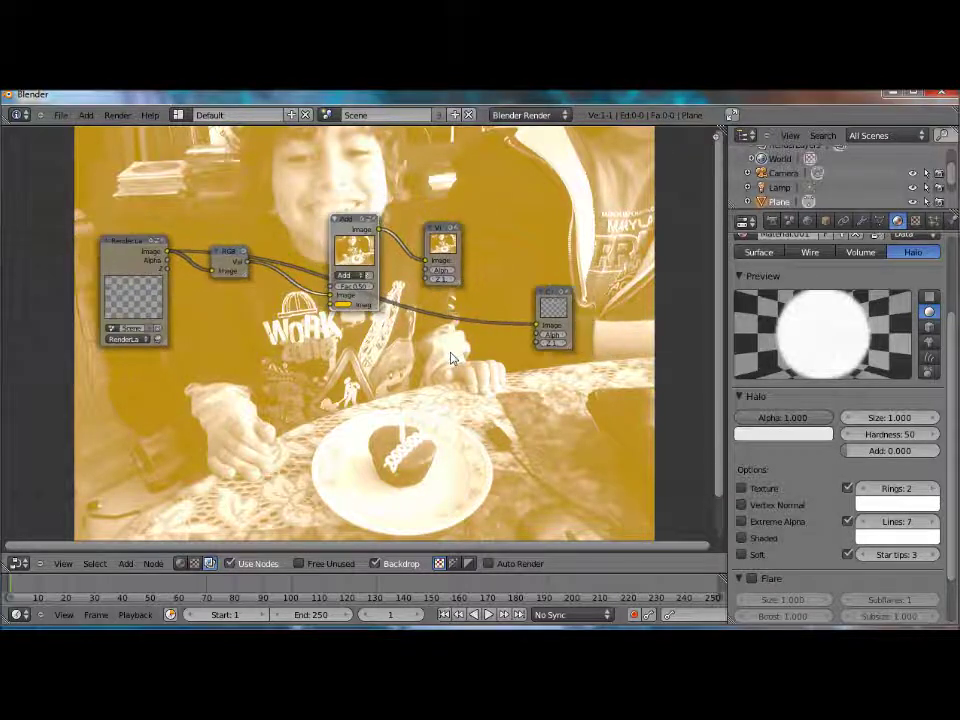
pyautogui.scroll(1, 286, 333)
pyautogui.scroll(1, 295, 345)
pyautogui.scroll(1, 305, 360)
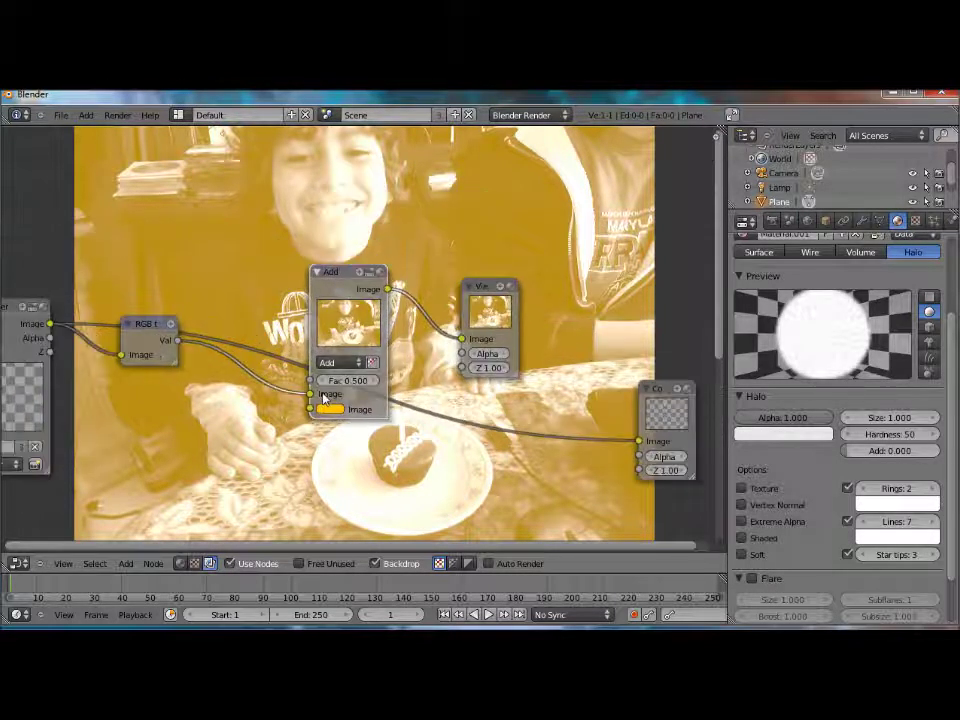
# Darken the Add node's colour to brown, about R 0.425, G 0.197, B 0.
pyautogui.click(320, 378)
pyautogui.click(352, 293)
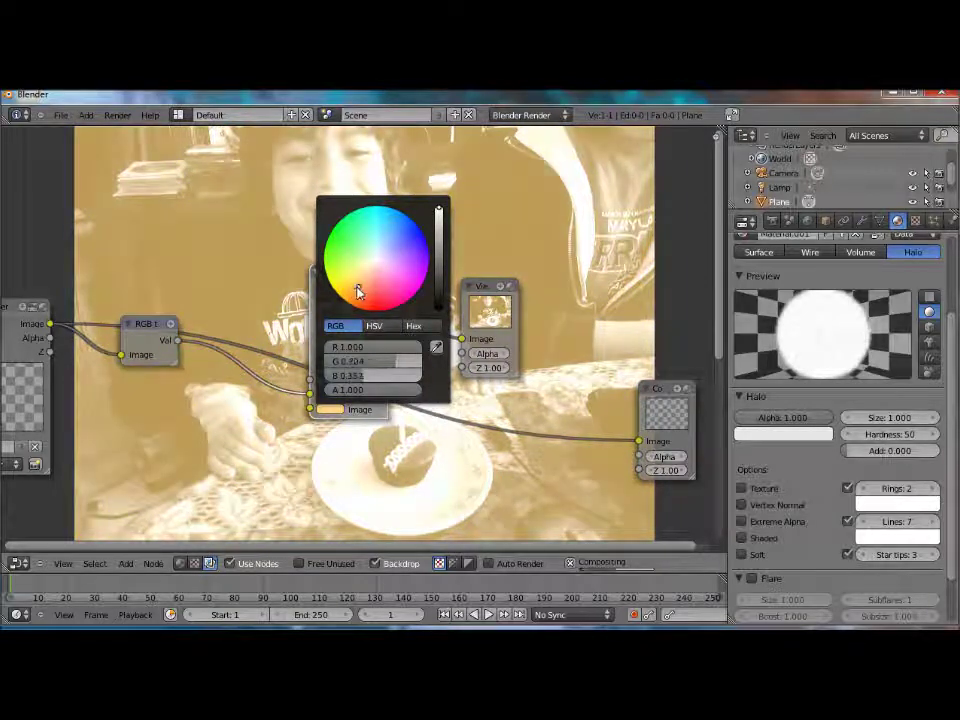
pyautogui.click(351, 286)
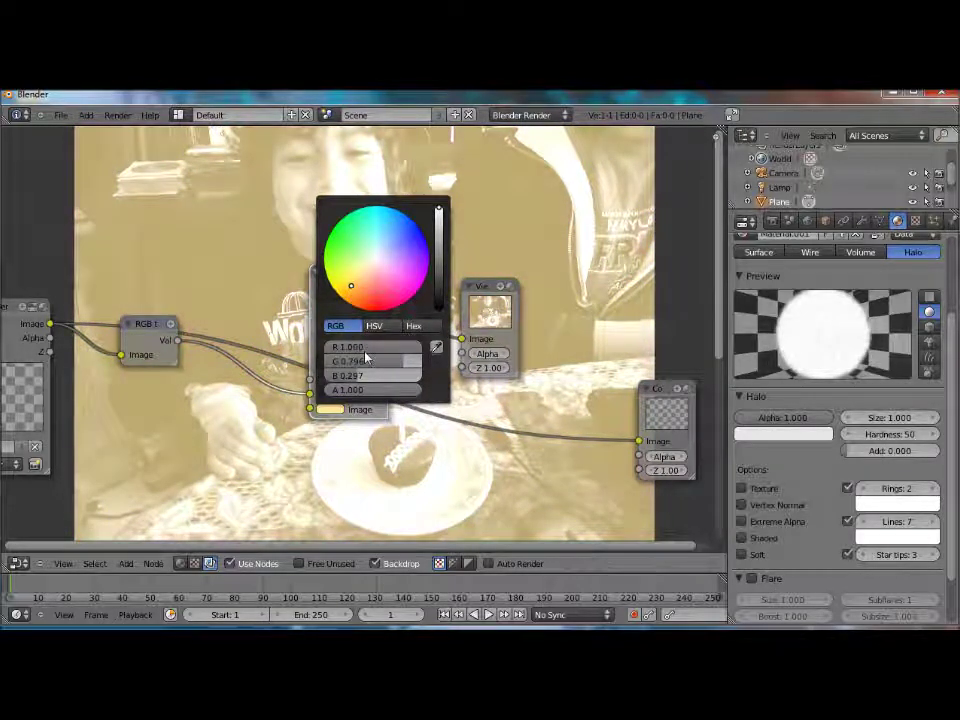
pyautogui.moveTo(362, 376); pyautogui.dragTo(334, 376)
pyautogui.moveTo(395, 361); pyautogui.dragTo(372, 370)
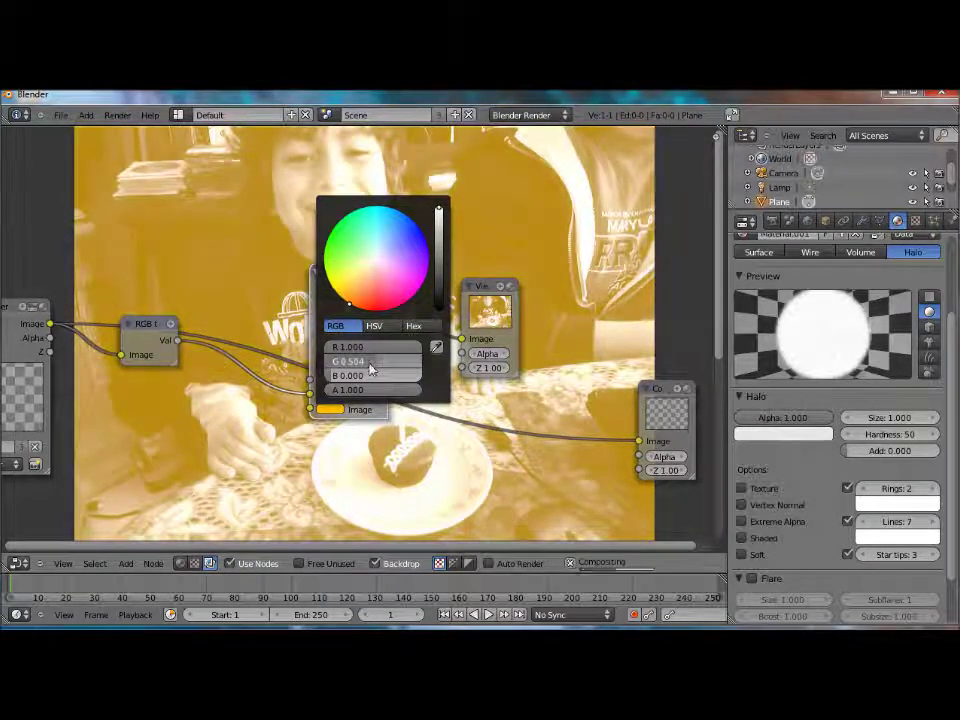
pyautogui.click(371, 361)
pyautogui.moveTo(371, 370); pyautogui.dragTo(366, 369)
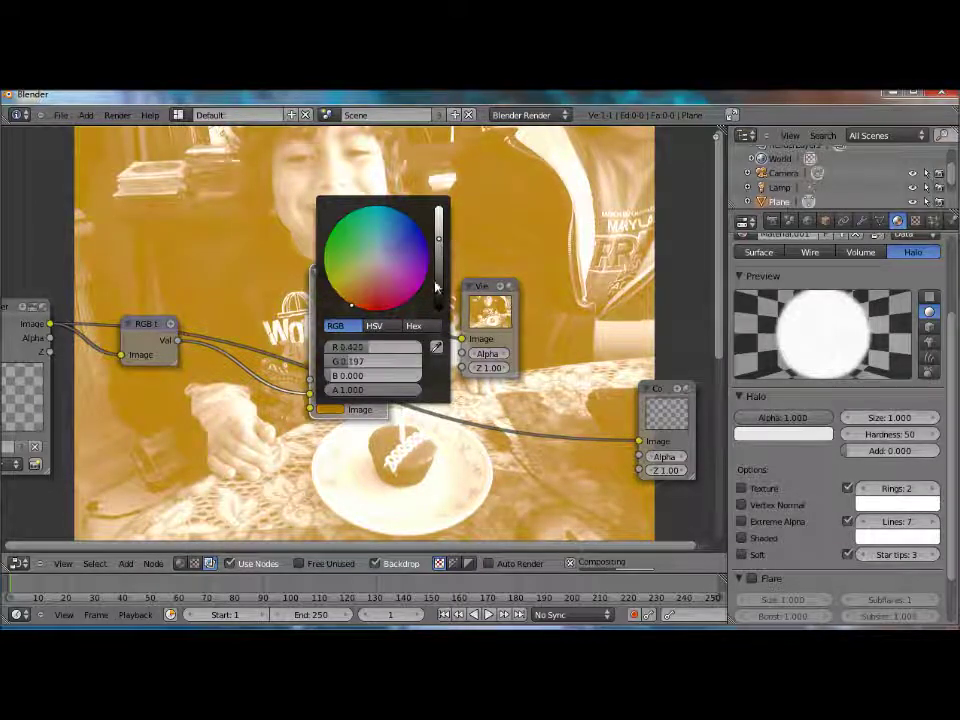
pyautogui.moveTo(440, 243); pyautogui.dragTo(440, 262)
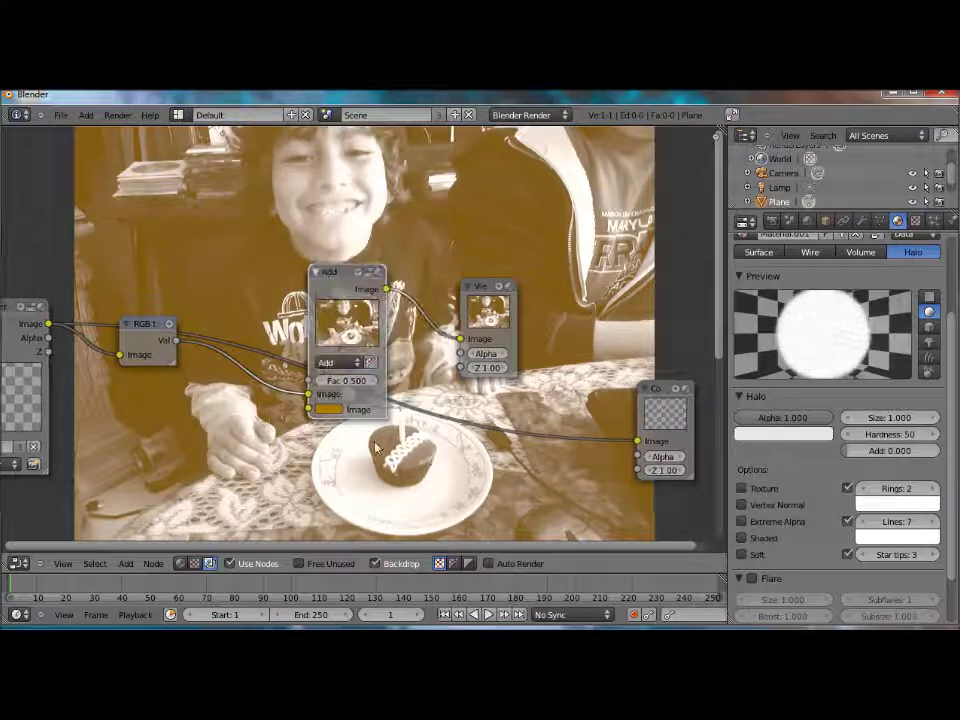
# Recheck the brown colour values, close the colour picker, and reposition the node graph.
pyautogui.moveTo(420, 300); pyautogui.dragTo(220, 364, button='middle')
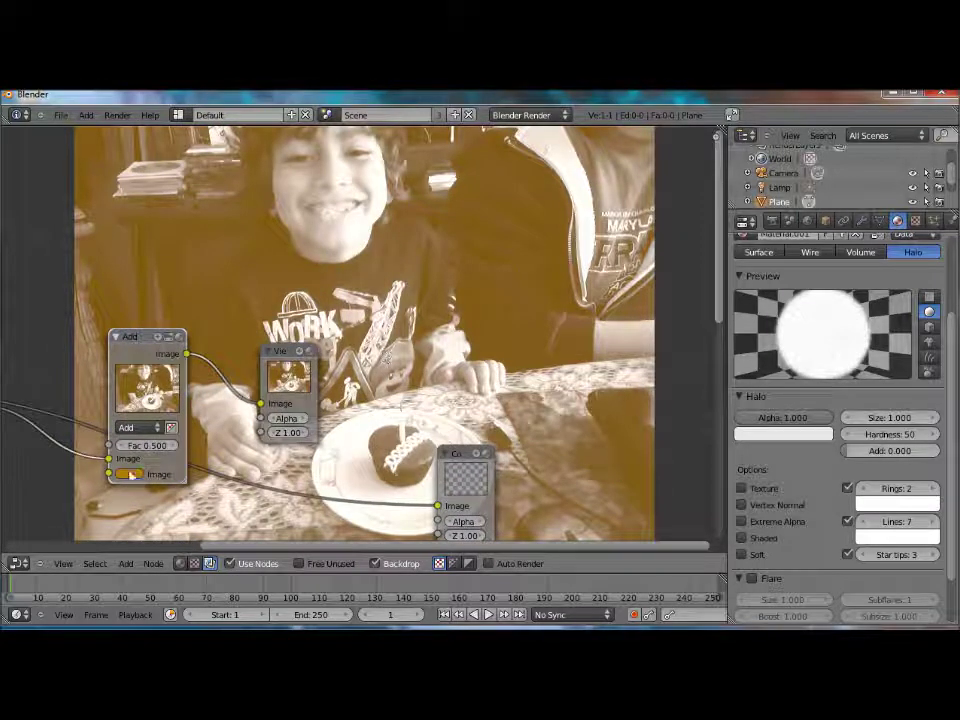
pyautogui.click(131, 474)
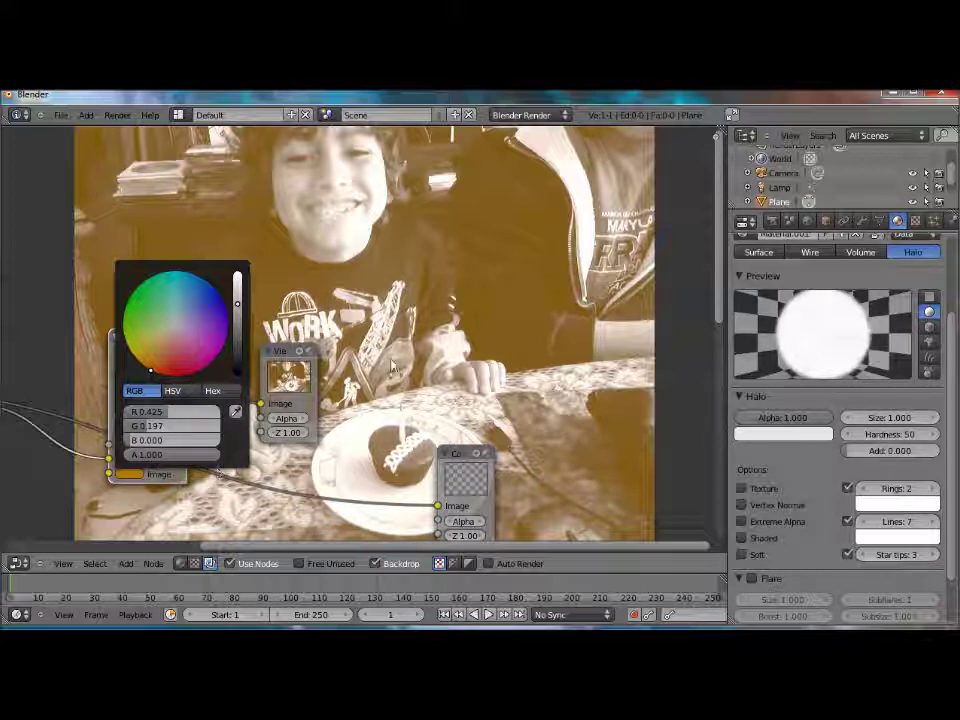
pyautogui.moveTo(321, 456)
pyautogui.mouseDown(button='middle')
pyautogui.moveTo(287, 463)
pyautogui.moveTo(395, 383)
pyautogui.mouseUp(button='middle')
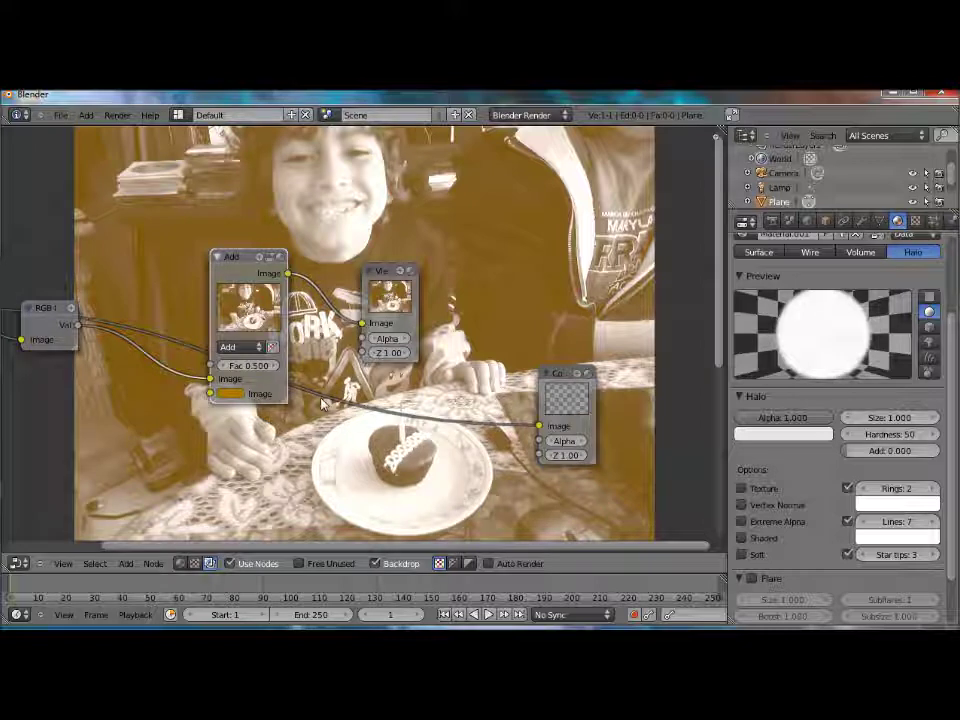
pyautogui.moveTo(325, 383); pyautogui.dragTo(414, 397, button='middle')
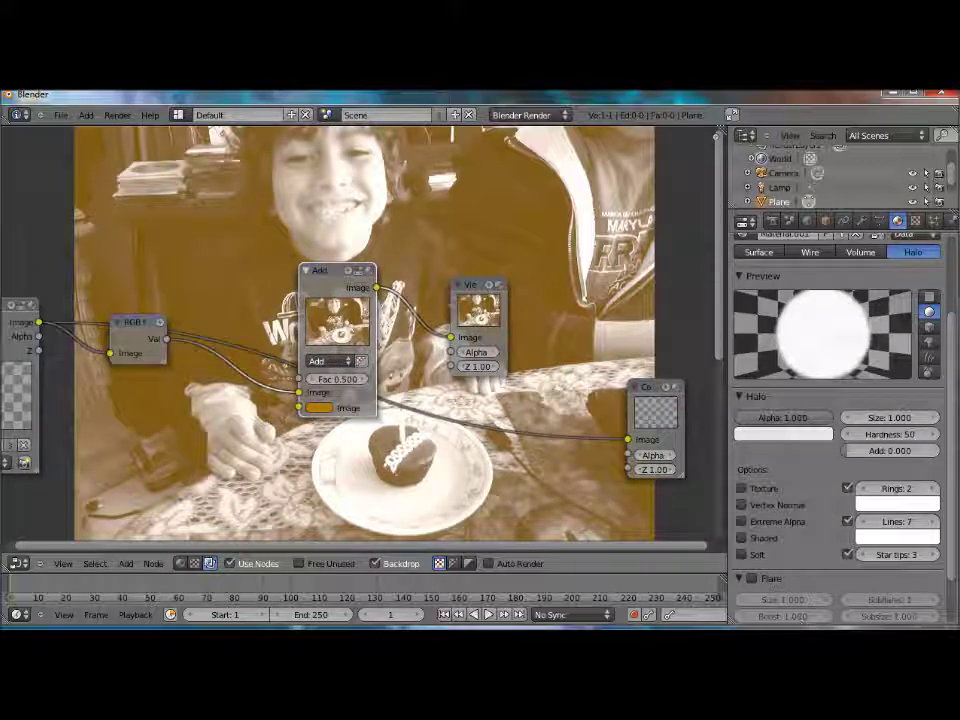